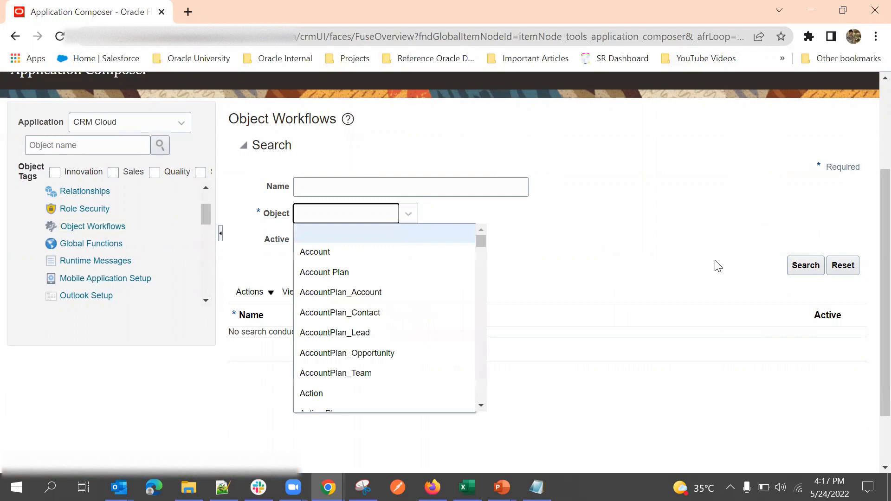
Step: Search object workflows for the Account object and bring up the Actions menu
{"action": "left_click", "coordinate": [373, 222]}
{"action": "left_click", "coordinate": [375, 253]}
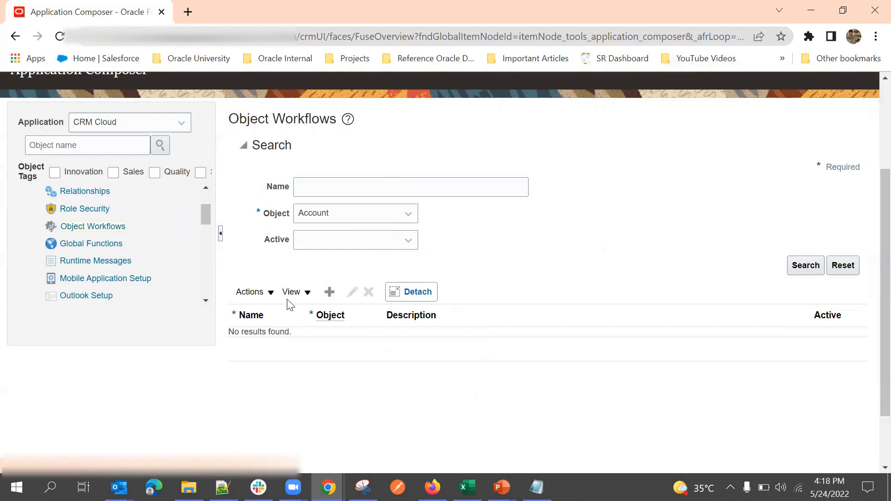
{"action": "left_click", "coordinate": [246, 293]}
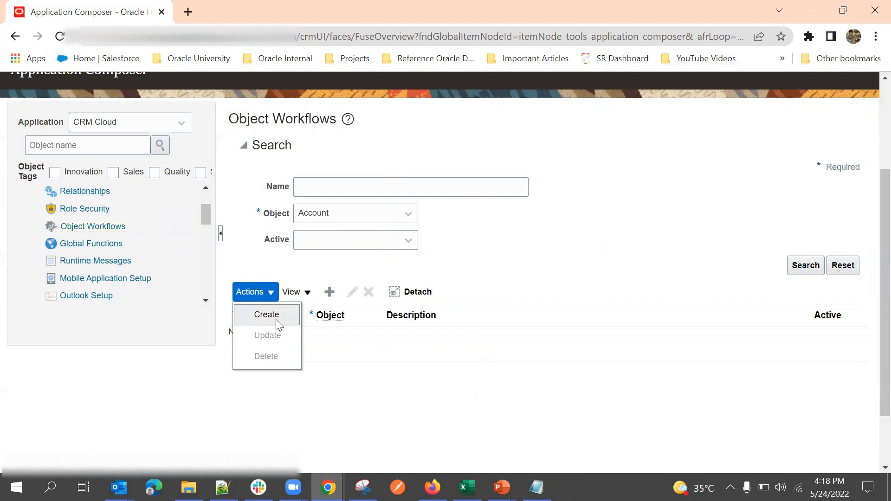
Step: Create a new object workflow with Event chosen as its object, ready for a name
{"action": "left_click", "coordinate": [622, 246]}
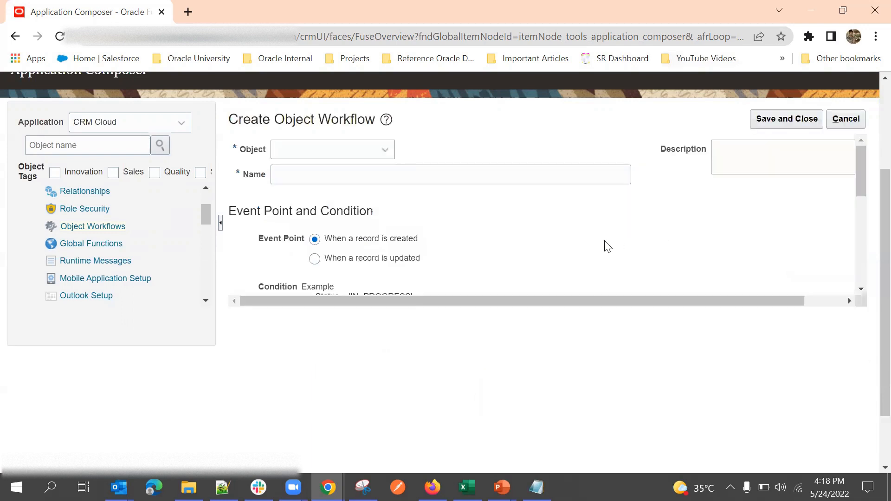
{"action": "left_click", "coordinate": [348, 150]}
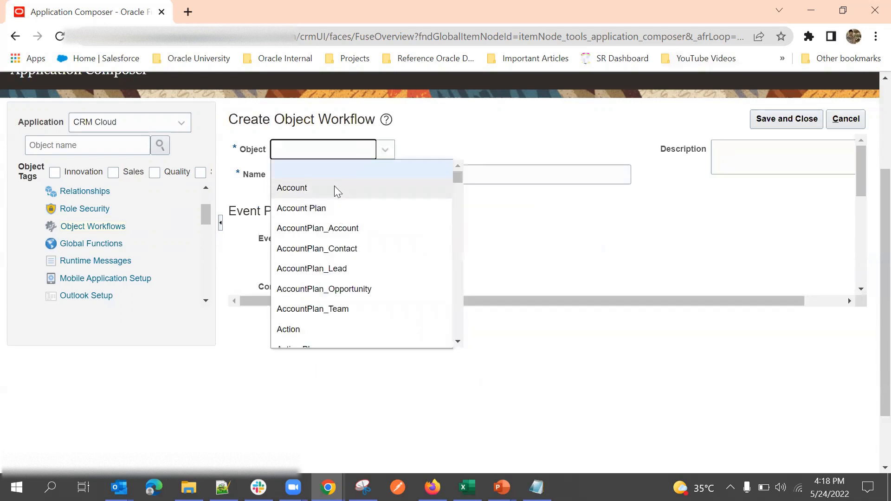
{"action": "scroll", "coordinate": [341, 222], "scroll_direction": "down", "scroll_amount": 3}
{"action": "scroll", "coordinate": [315, 259], "scroll_direction": "down", "scroll_amount": 6}
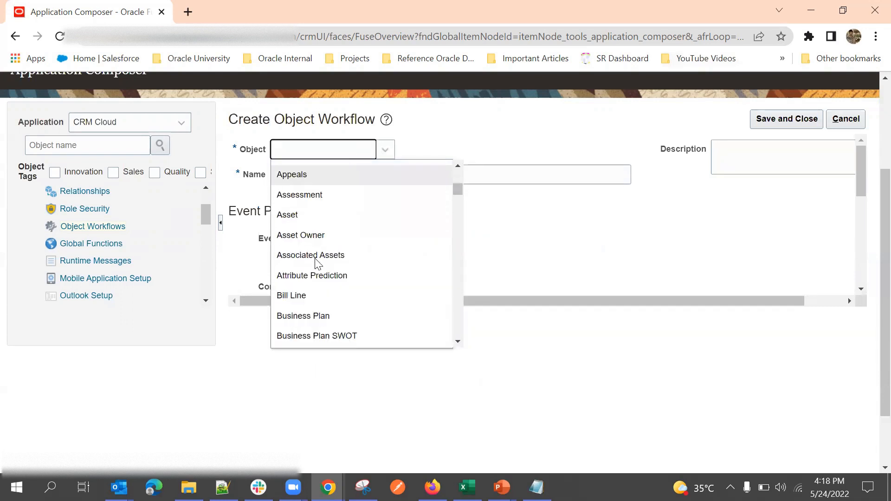
{"action": "scroll", "coordinate": [325, 262], "scroll_direction": "down", "scroll_amount": 7}
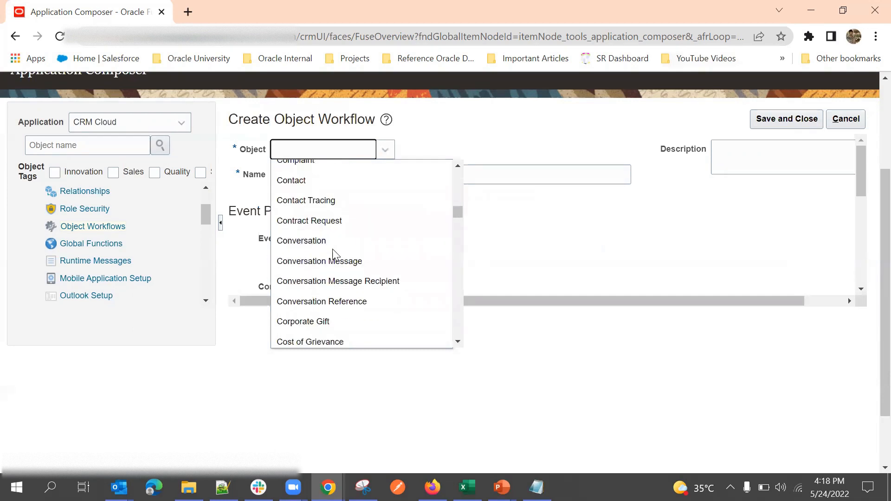
{"action": "scroll", "coordinate": [338, 255], "scroll_direction": "down", "scroll_amount": 3}
{"action": "scroll", "coordinate": [344, 254], "scroll_direction": "up", "scroll_amount": 3}
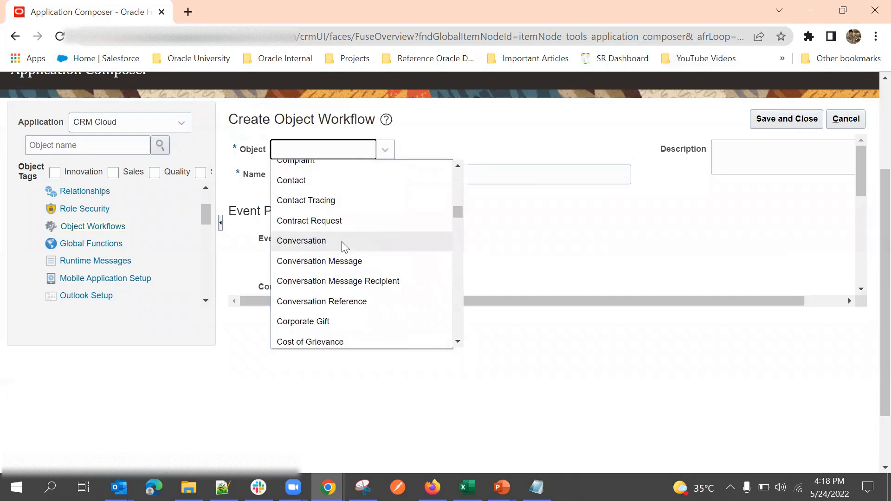
{"action": "scroll", "coordinate": [343, 253], "scroll_direction": "down", "scroll_amount": 10}
{"action": "left_click", "coordinate": [338, 259]}
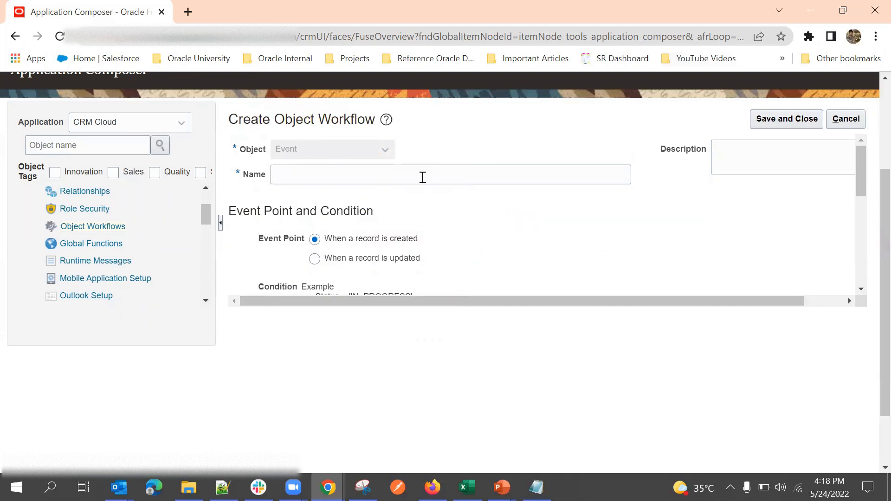
{"action": "scroll", "coordinate": [270, 201], "scroll_direction": "up", "scroll_amount": 1}
{"action": "left_click", "coordinate": [336, 240]}
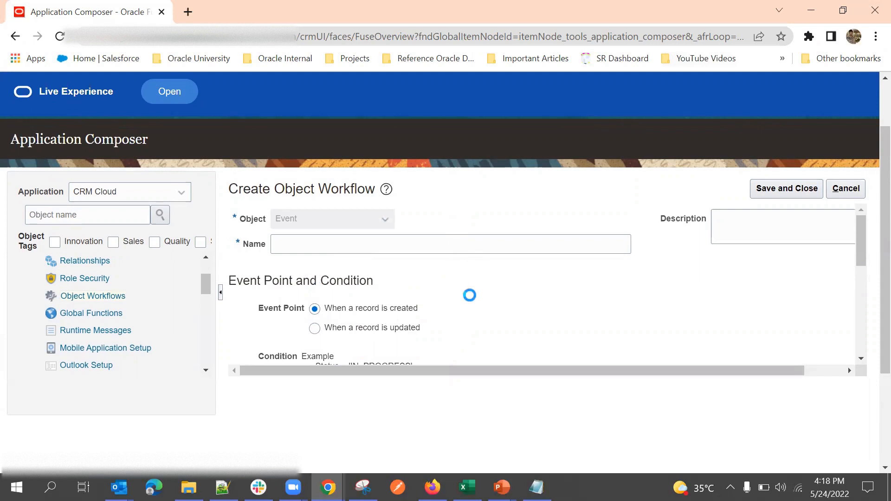
{"action": "scroll", "coordinate": [494, 260], "scroll_direction": "down", "scroll_amount": 3}
Step: Name the Event workflow 'SendNotificationonCreate'
{"action": "scroll", "coordinate": [354, 275], "scroll_direction": "up", "scroll_amount": 2}
{"action": "scroll", "coordinate": [354, 274], "scroll_direction": "up", "scroll_amount": 2}
{"action": "left_click", "coordinate": [298, 251]}
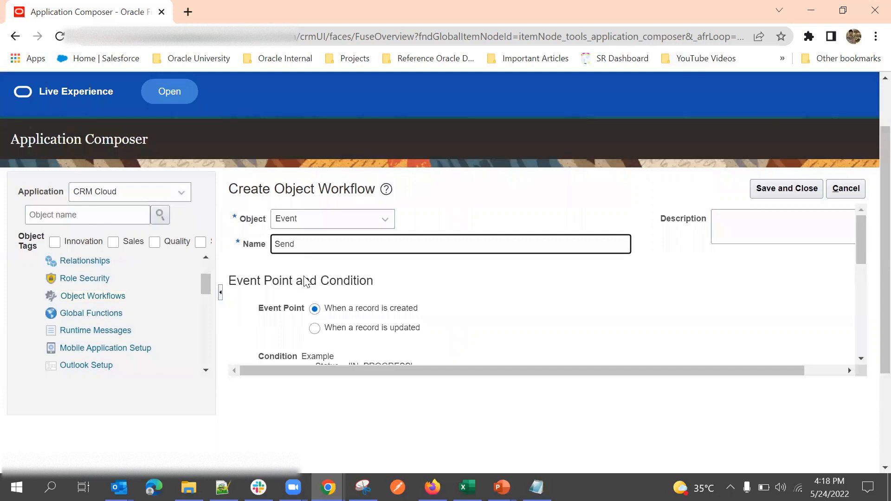
{"action": "scroll", "coordinate": [328, 294], "scroll_direction": "down", "scroll_amount": 5}
{"action": "scroll", "coordinate": [328, 294], "scroll_direction": "up", "scroll_amount": 4}
{"action": "scroll", "coordinate": [293, 342], "scroll_direction": "down", "scroll_amount": 2}
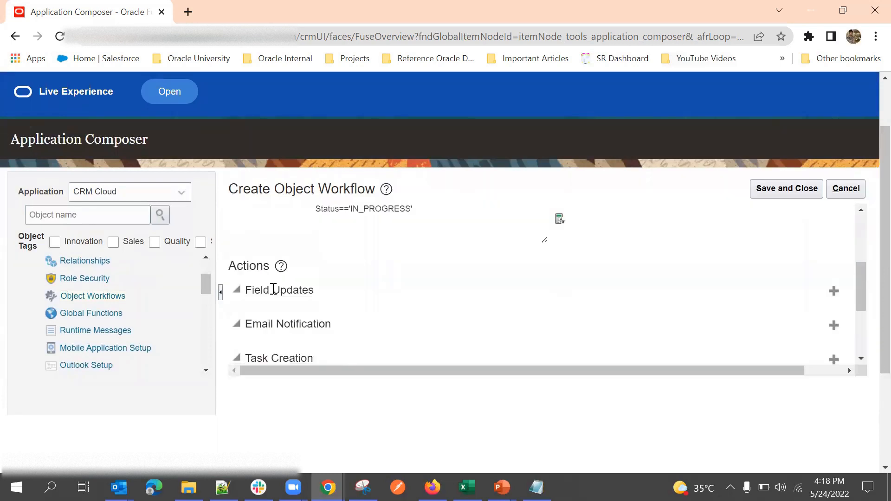
{"action": "scroll", "coordinate": [274, 290], "scroll_direction": "up", "scroll_amount": 4}
{"action": "scroll", "coordinate": [364, 294], "scroll_direction": "up", "scroll_amount": 1}
{"action": "type", "text": "Notification"}
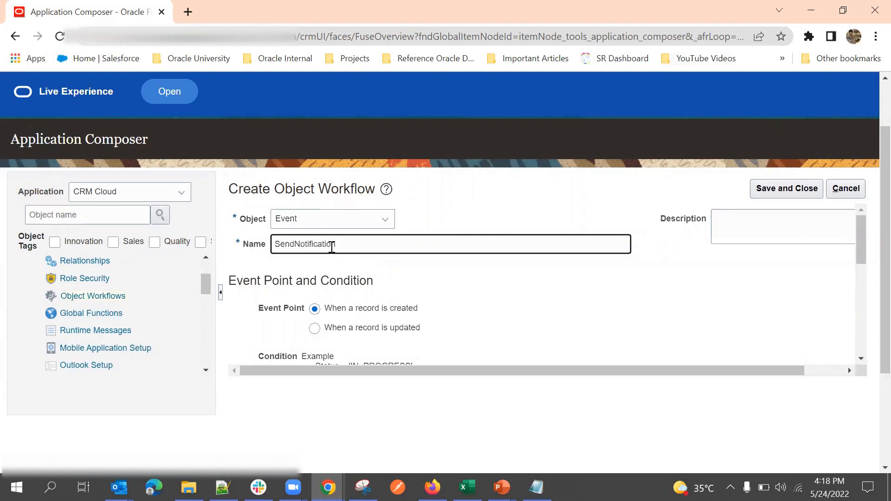
{"action": "scroll", "coordinate": [455, 278], "scroll_direction": "down", "scroll_amount": 2}
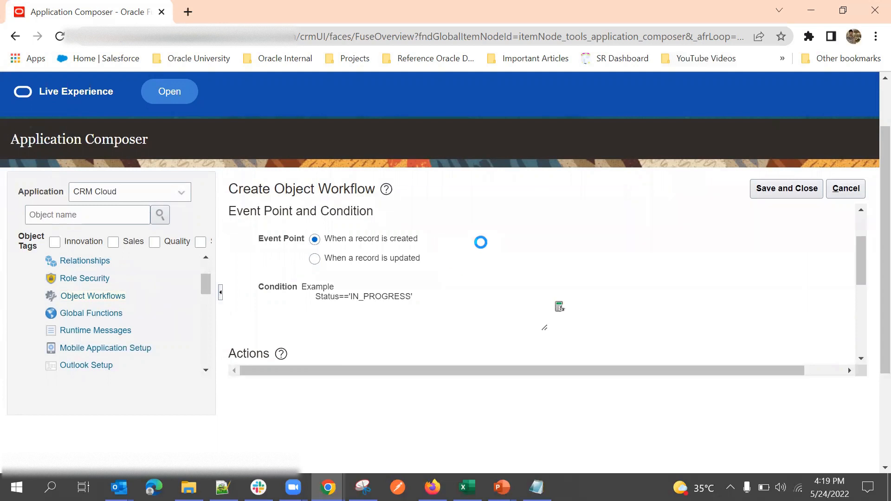
{"action": "left_click", "coordinate": [355, 251]}
{"action": "type", "text": "ononCreate"}
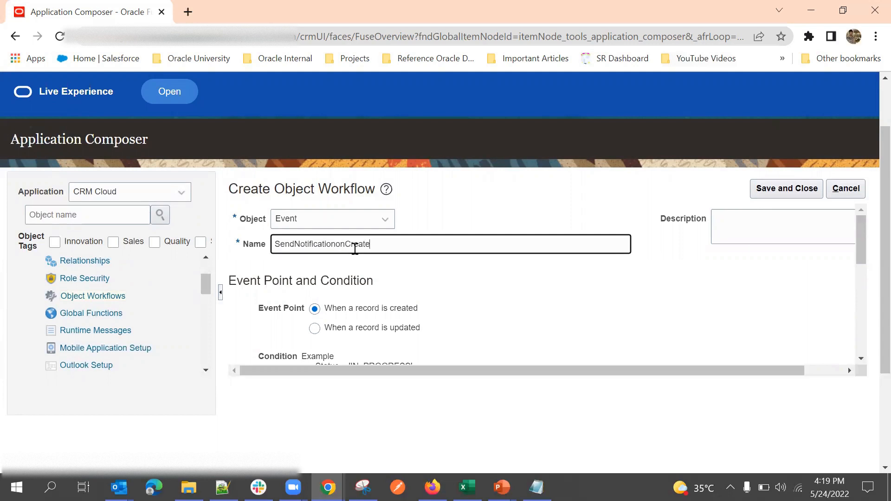
{"action": "left_click", "coordinate": [448, 193]}
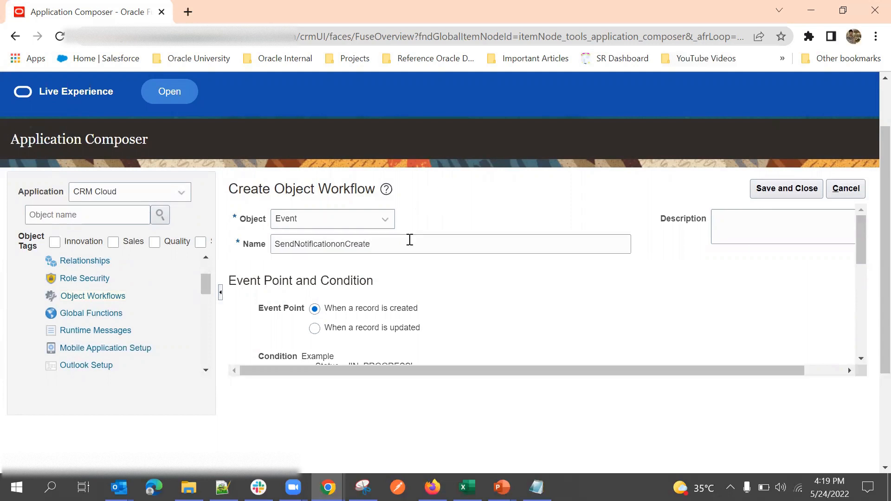
Step: Set the workflow's event point to 'When a record is updated'
{"action": "scroll", "coordinate": [440, 237], "scroll_direction": "down", "scroll_amount": 1}
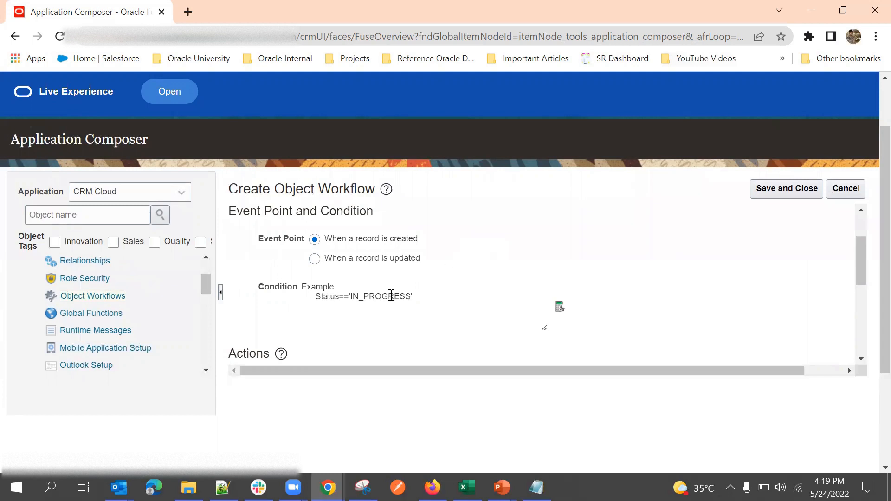
{"action": "scroll", "coordinate": [491, 313], "scroll_direction": "up", "scroll_amount": 1}
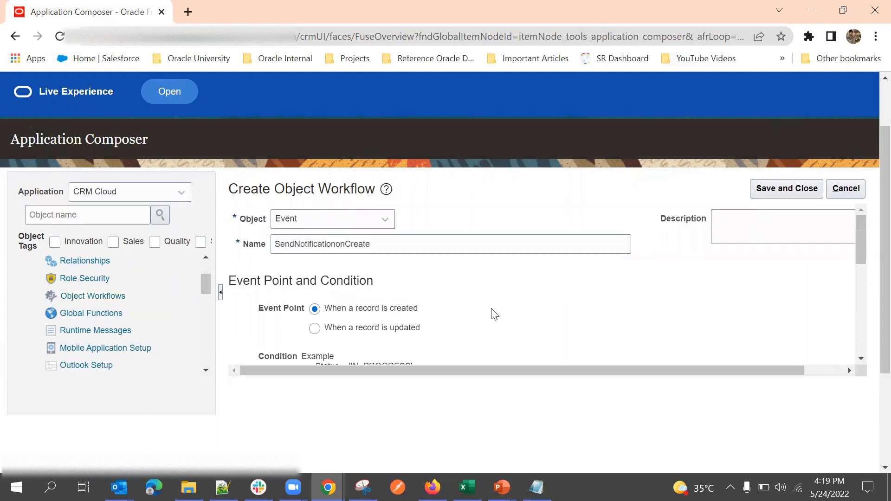
{"action": "scroll", "coordinate": [433, 298], "scroll_direction": "down", "scroll_amount": 2}
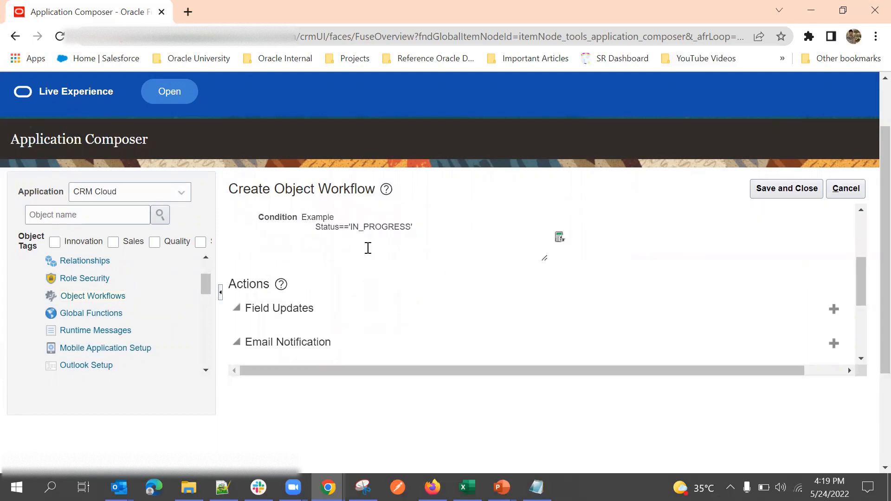
{"action": "scroll", "coordinate": [364, 253], "scroll_direction": "up", "scroll_amount": 1}
{"action": "left_click", "coordinate": [315, 258]}
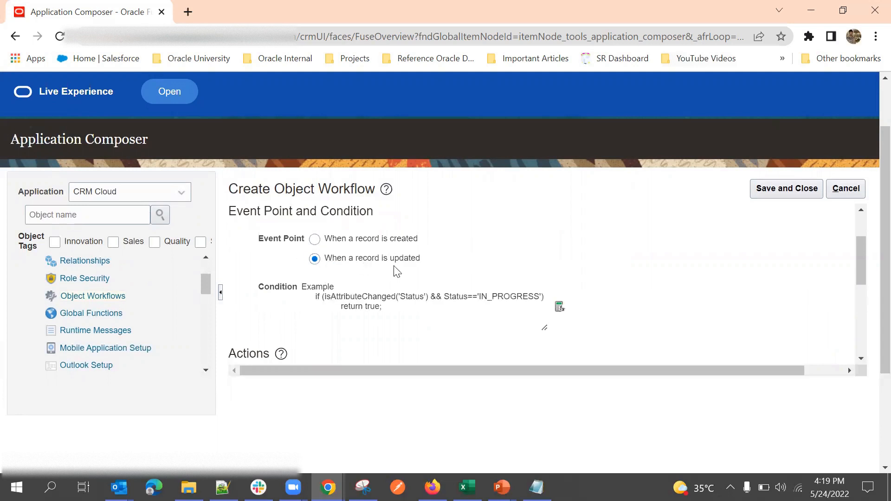
{"action": "scroll", "coordinate": [538, 246], "scroll_direction": "down", "scroll_amount": 3}
{"action": "scroll", "coordinate": [545, 246], "scroll_direction": "up", "scroll_amount": 2}
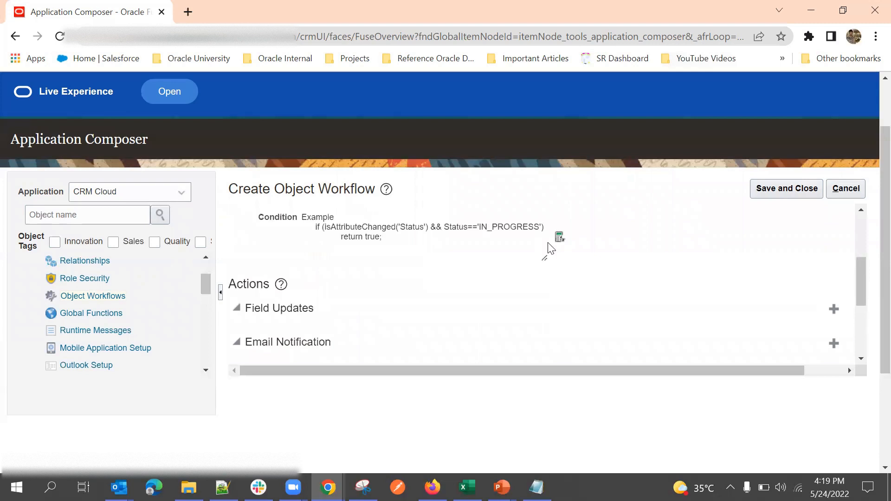
{"action": "left_click", "coordinate": [765, 190]}
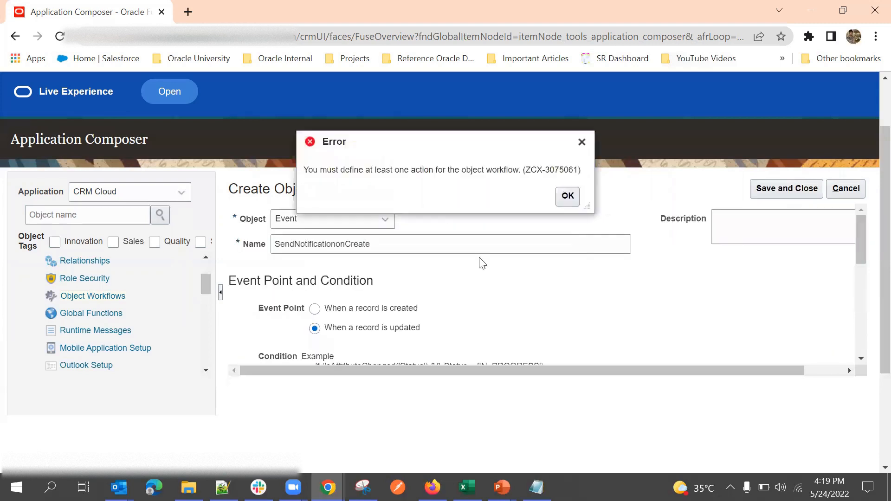
{"action": "double_click", "coordinate": [426, 170]}
{"action": "left_click", "coordinate": [566, 196]}
{"action": "scroll", "coordinate": [421, 358], "scroll_direction": "up", "scroll_amount": 3}
{"action": "scroll", "coordinate": [468, 352], "scroll_direction": "up", "scroll_amount": 2}
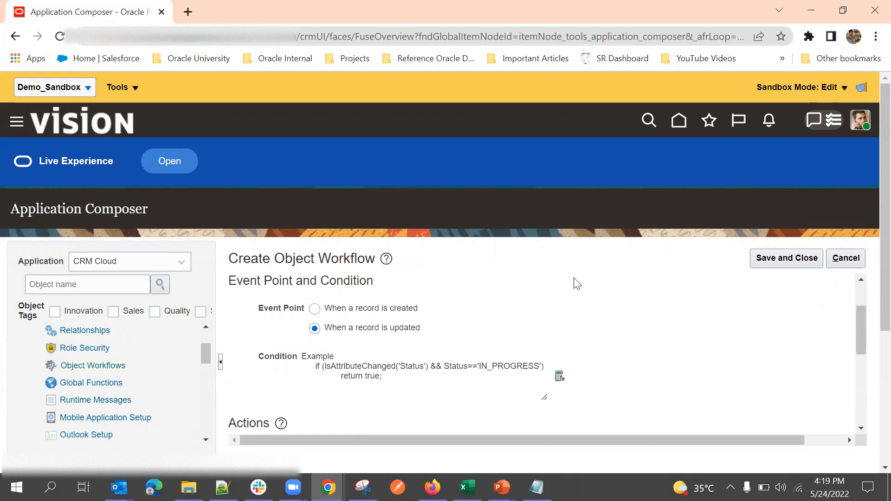
{"action": "scroll", "coordinate": [578, 285], "scroll_direction": "down", "scroll_amount": 2}
{"action": "scroll", "coordinate": [395, 340], "scroll_direction": "up", "scroll_amount": 2}
Step: Inspect the example condition, highlighting isAttributeChanged and 'Status' in turn
{"action": "left_click_drag", "start_coordinate": [326, 368], "coordinate": [429, 368]}
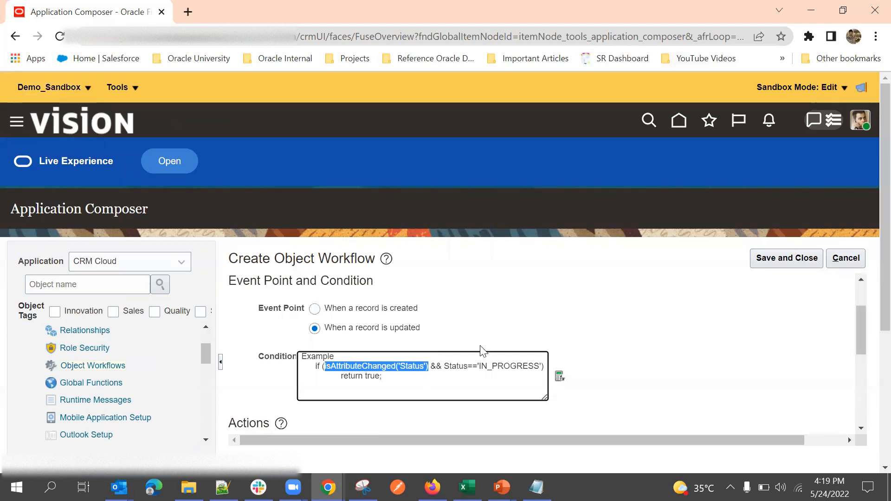
{"action": "scroll", "coordinate": [469, 306], "scroll_direction": "up", "scroll_amount": 2}
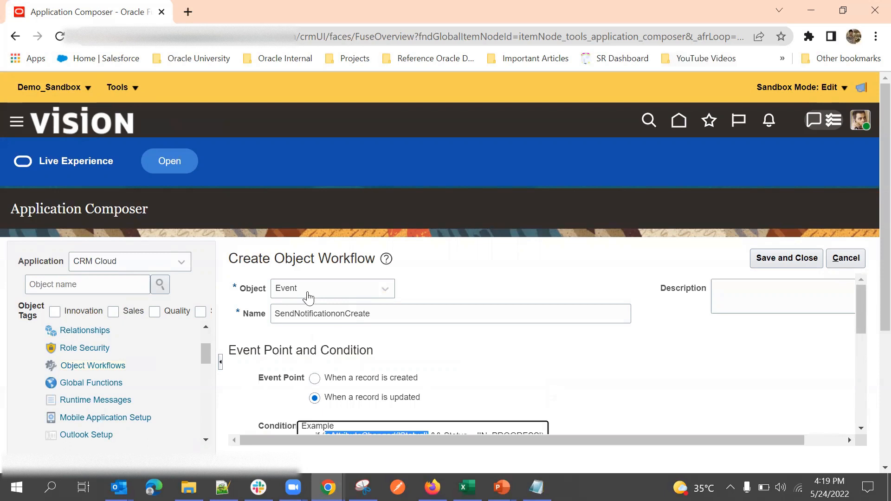
{"action": "scroll", "coordinate": [530, 267], "scroll_direction": "down", "scroll_amount": 3}
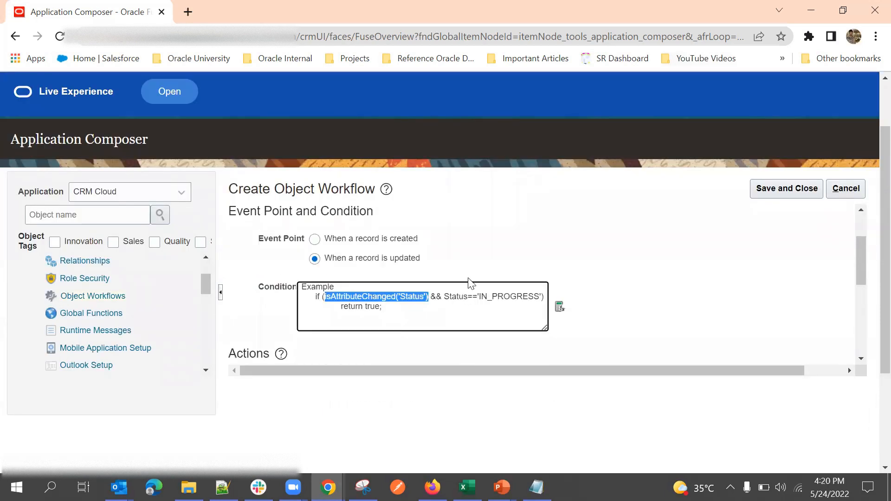
{"action": "left_click", "coordinate": [635, 276]}
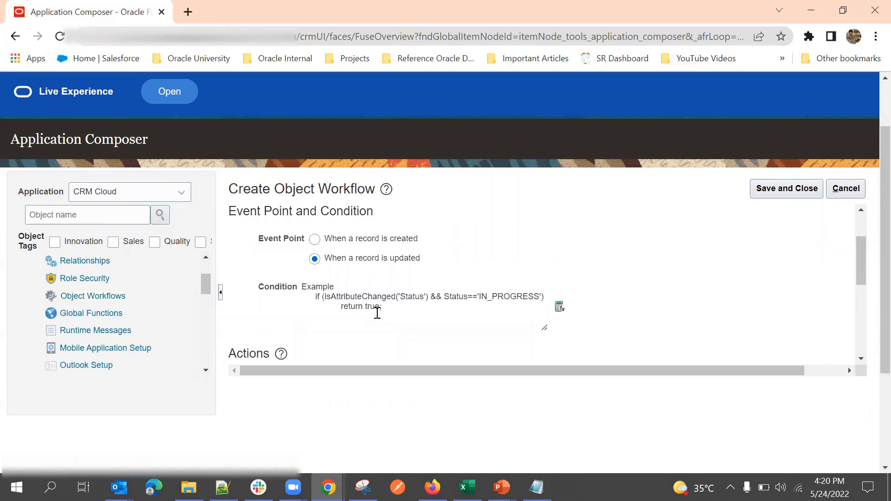
{"action": "left_click", "coordinate": [357, 297]}
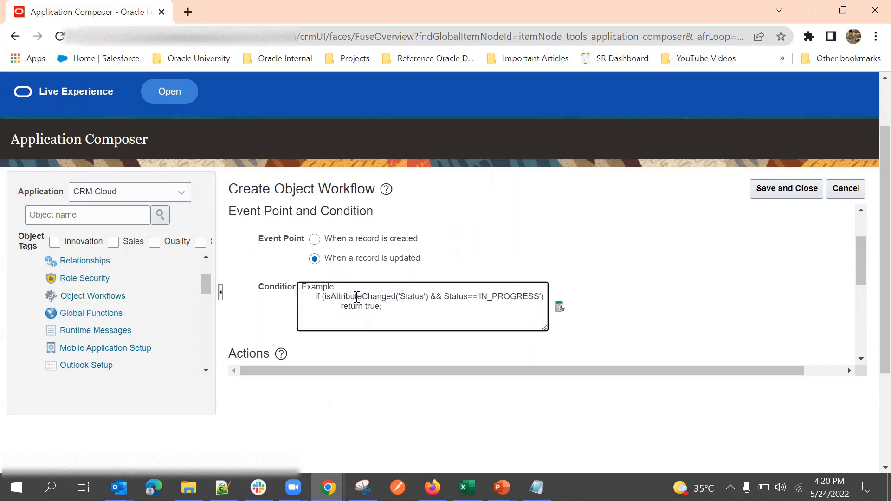
{"action": "double_click", "coordinate": [357, 297]}
{"action": "left_click", "coordinate": [413, 300]}
{"action": "double_click", "coordinate": [412, 297]}
{"action": "left_click", "coordinate": [514, 254]}
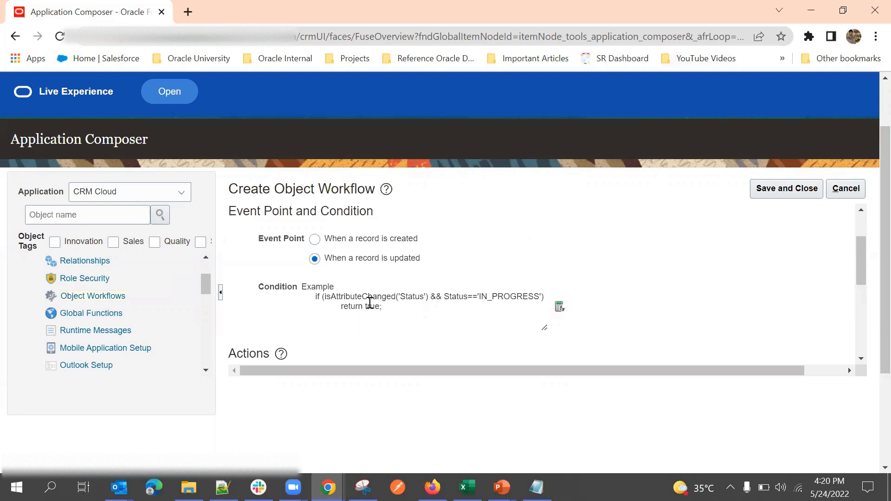
Step: Copy the full example condition and open the condition's Expression Builder
{"action": "left_click_drag", "start_coordinate": [302, 297], "coordinate": [386, 318]}
{"action": "left_click", "coordinate": [445, 300]}
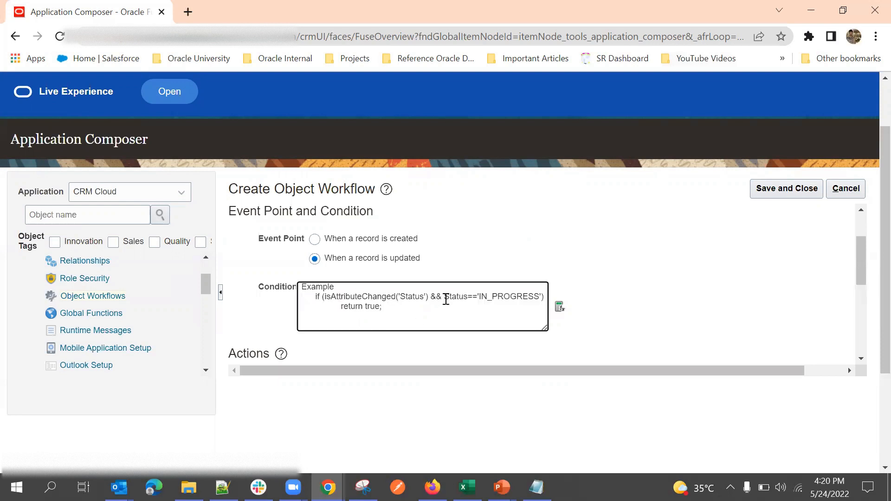
{"action": "left_click_drag", "start_coordinate": [394, 312], "coordinate": [318, 295]}
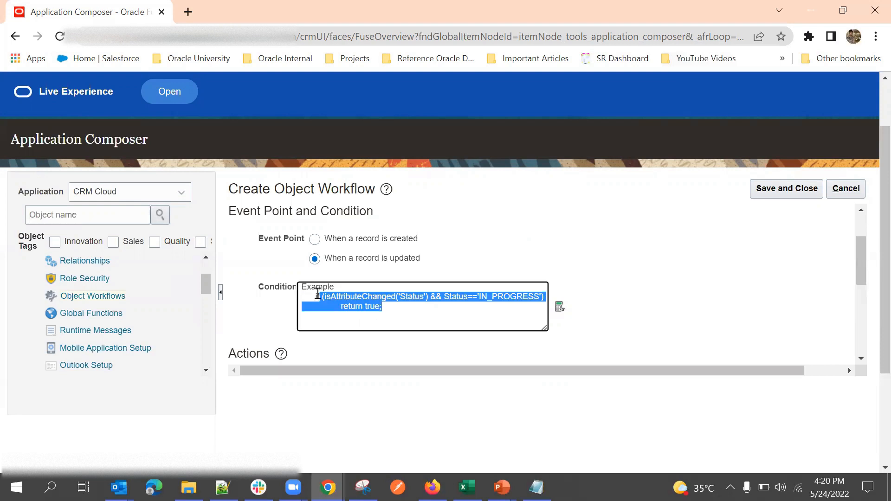
{"action": "left_click", "coordinate": [523, 280]}
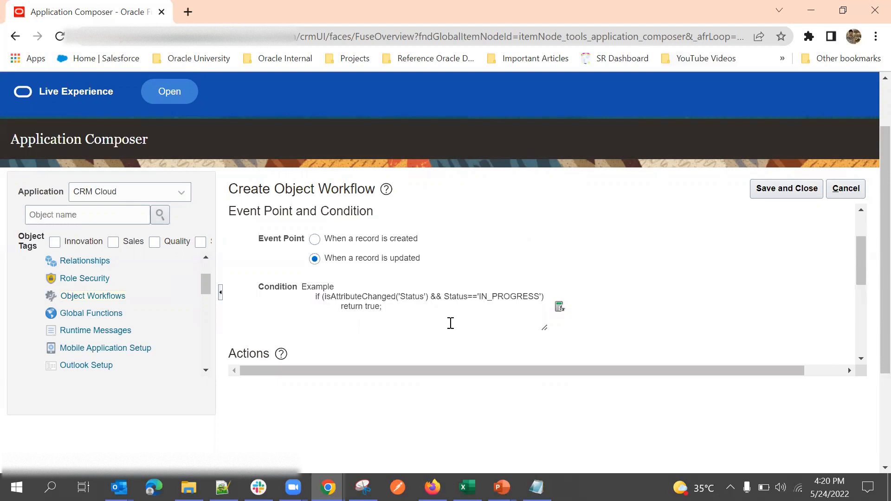
{"action": "left_click", "coordinate": [350, 312]}
{"action": "left_click_drag", "start_coordinate": [351, 311], "coordinate": [308, 297]}
{"action": "key", "text": "ctrl+c"}
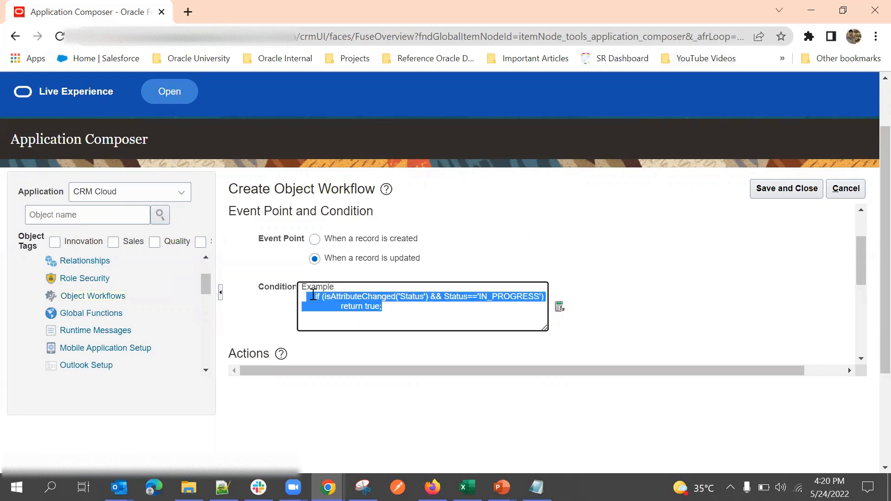
{"action": "left_click", "coordinate": [559, 306]}
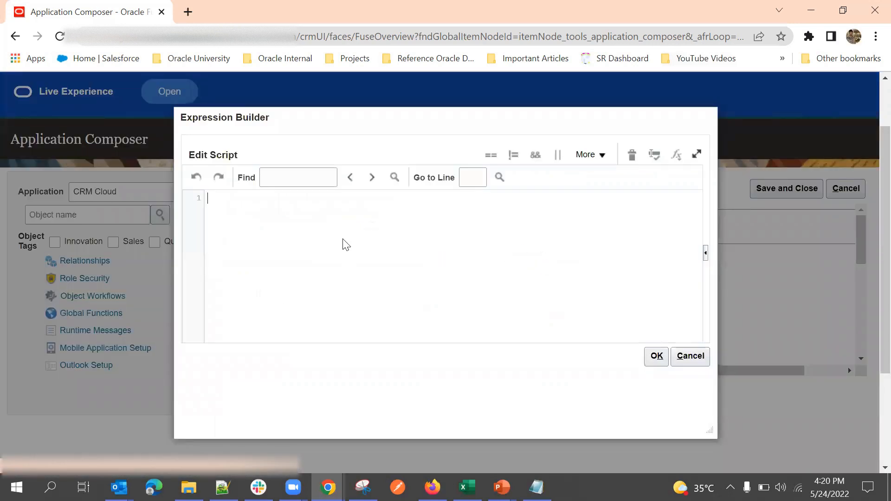
Step: Paste the Status-to-IN_PROGRESS condition, brace 'return true', and add an else returning false
{"action": "key", "text": "ctrl+v"}
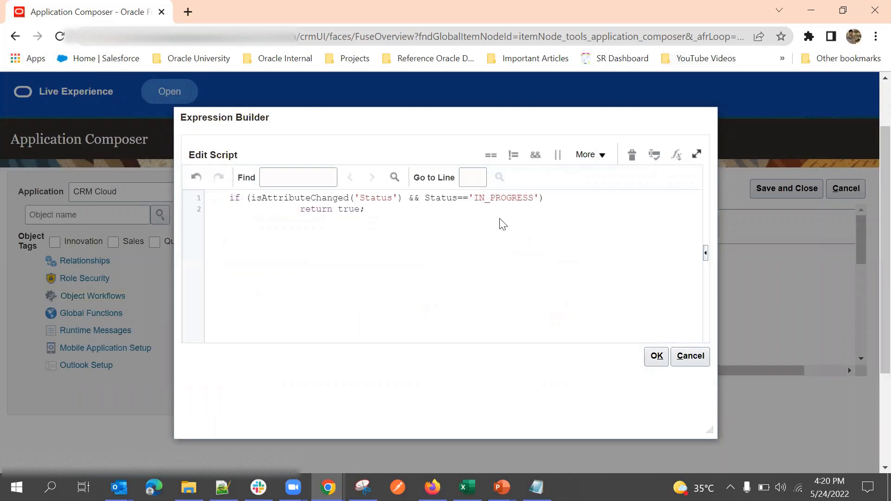
{"action": "left_click", "coordinate": [552, 201]}
{"action": "key", "text": "Return"}
{"action": "type", "text": "{"}
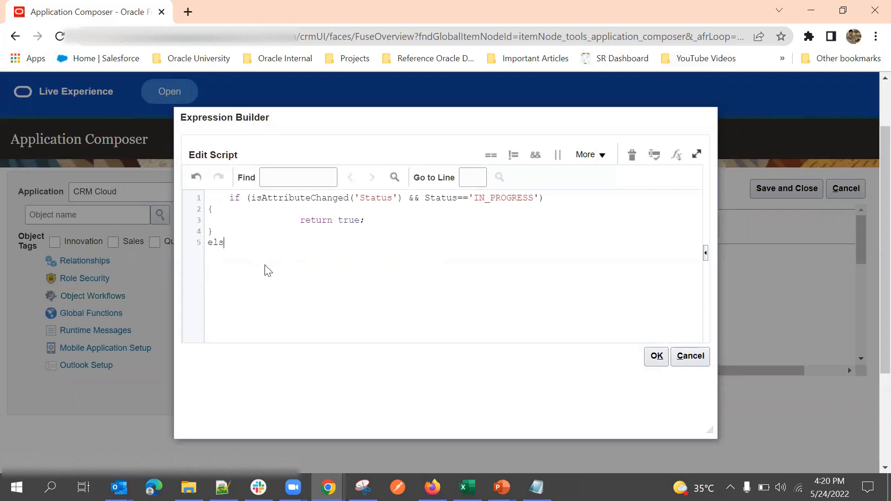
{"action": "key", "text": "Return"}
{"action": "key", "text": "Return"}
{"action": "double_click", "coordinate": [349, 220]}
{"action": "left_click", "coordinate": [352, 244]}
{"action": "left_click_drag", "start_coordinate": [290, 221], "coordinate": [376, 219]}
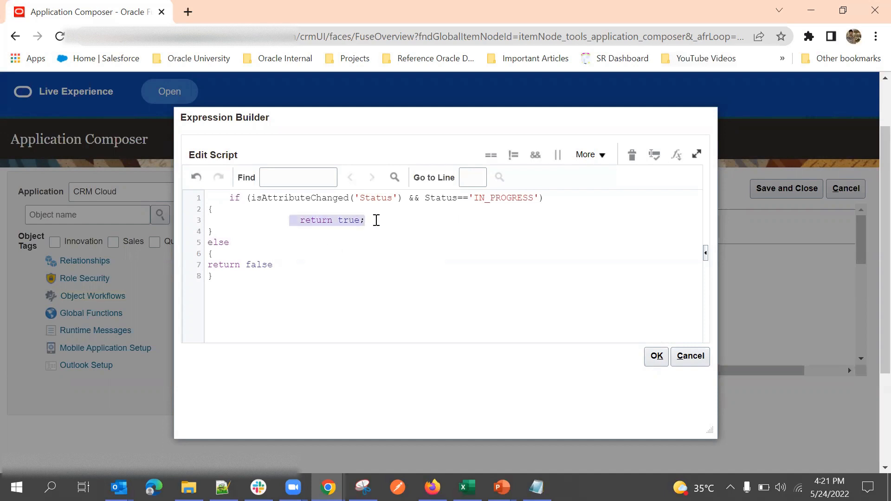
{"action": "left_click_drag", "start_coordinate": [208, 265], "coordinate": [274, 263]}
{"action": "left_click", "coordinate": [265, 306]}
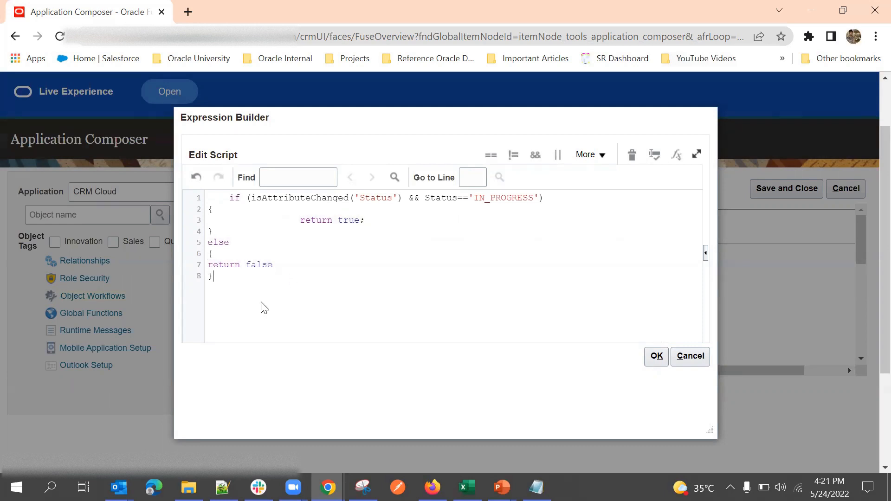
{"action": "left_click", "coordinate": [676, 154]}
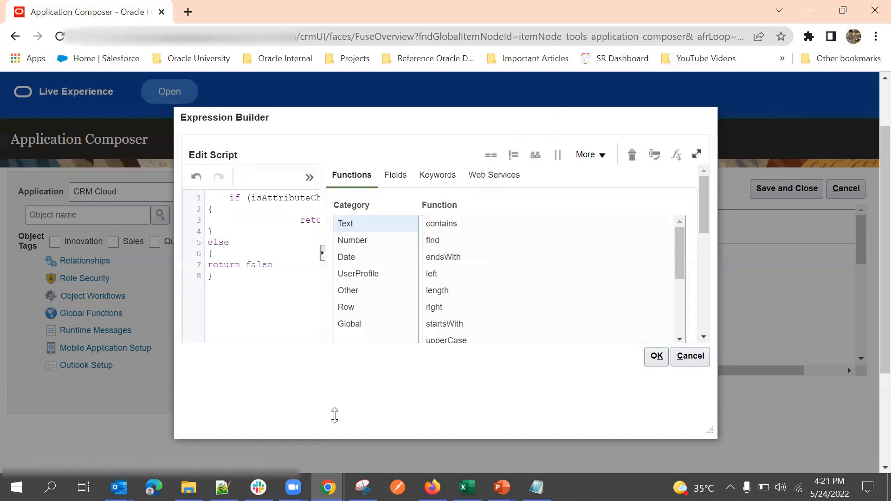
Step: Copy the EventType_c attribute name from the Event object's fields list
{"action": "left_click", "coordinate": [343, 223]}
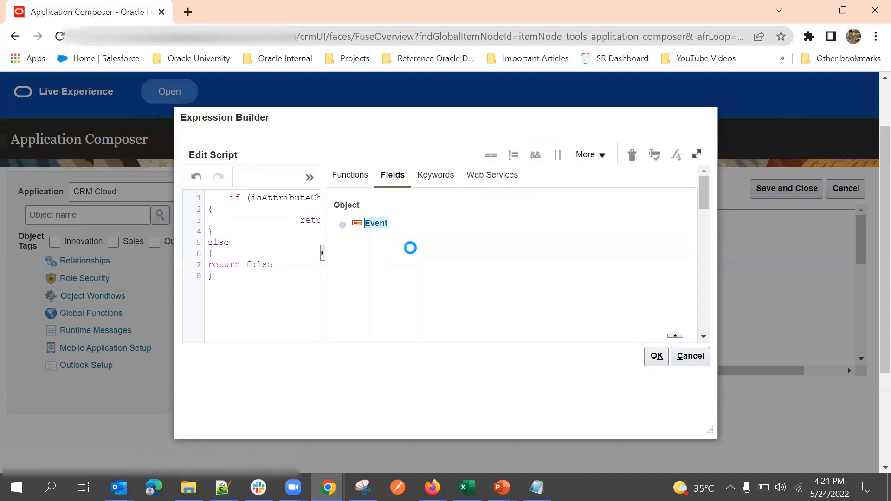
{"action": "scroll", "coordinate": [509, 284], "scroll_direction": "down", "scroll_amount": 5}
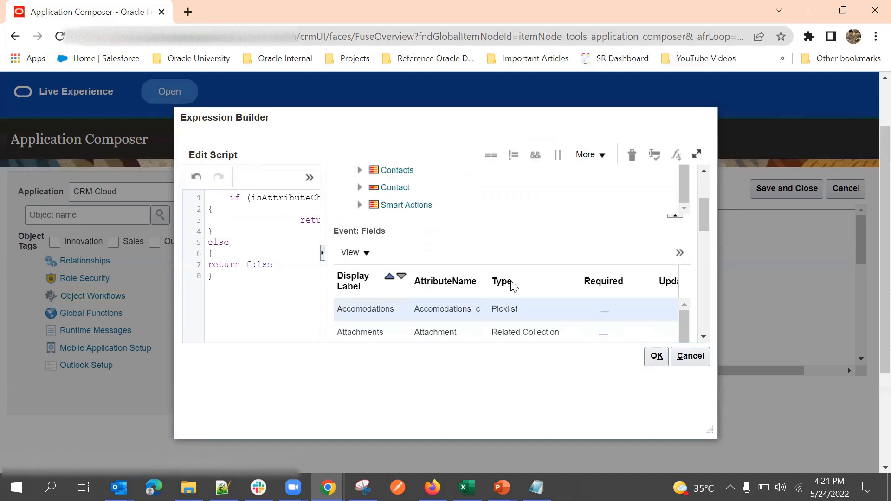
{"action": "scroll", "coordinate": [485, 292], "scroll_direction": "down", "scroll_amount": 7}
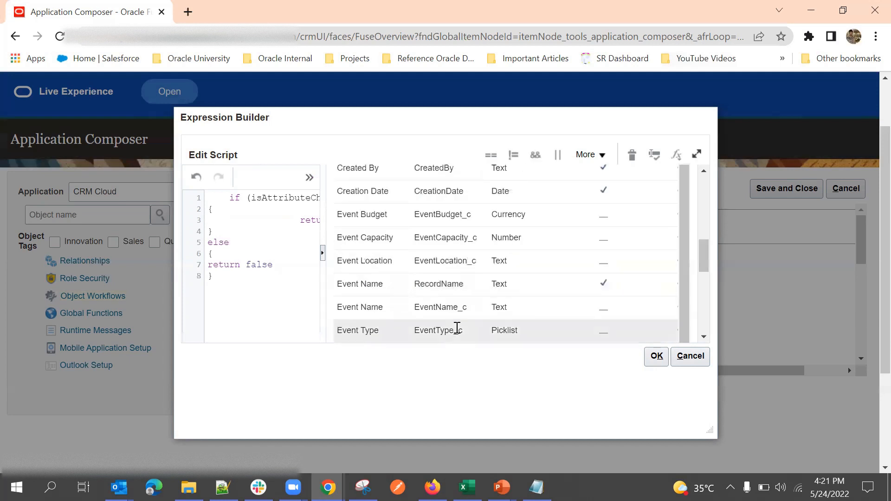
{"action": "double_click", "coordinate": [449, 329]}
{"action": "key", "text": "ctrl+c"}
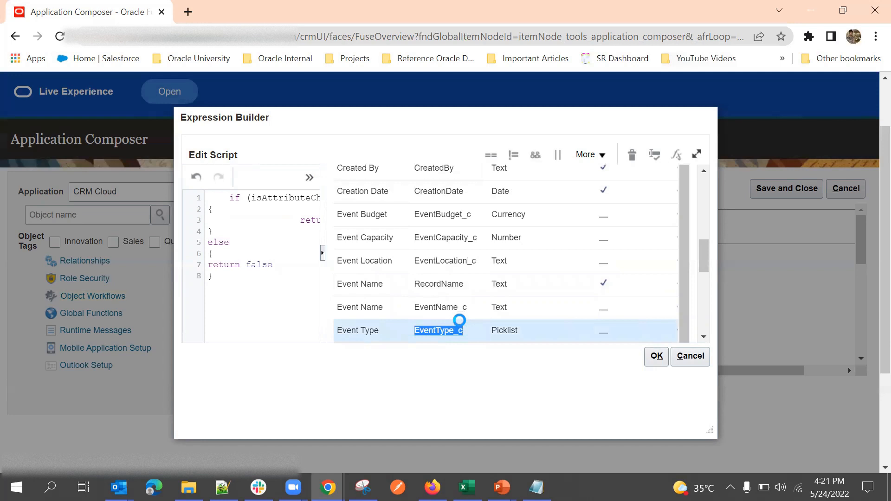
{"action": "scroll", "coordinate": [469, 325], "scroll_direction": "down", "scroll_amount": 3}
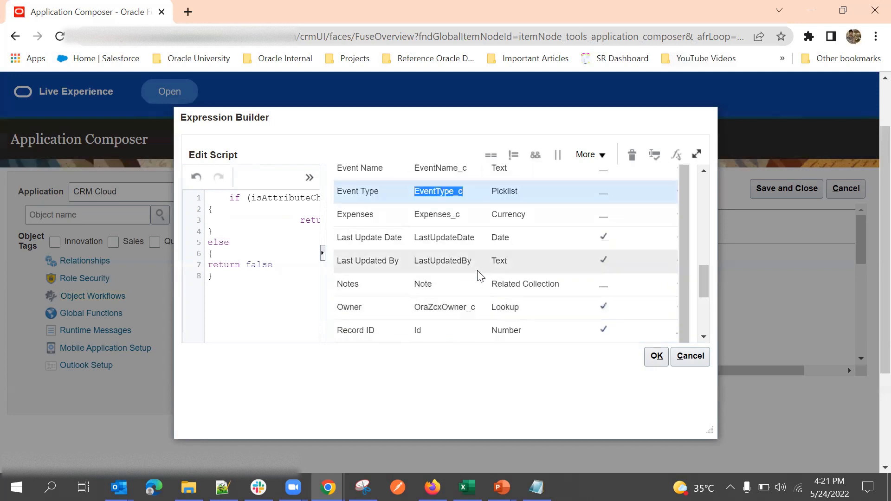
{"action": "scroll", "coordinate": [571, 227], "scroll_direction": "up", "scroll_amount": 3}
{"action": "scroll", "coordinate": [571, 227], "scroll_direction": "up", "scroll_amount": 5}
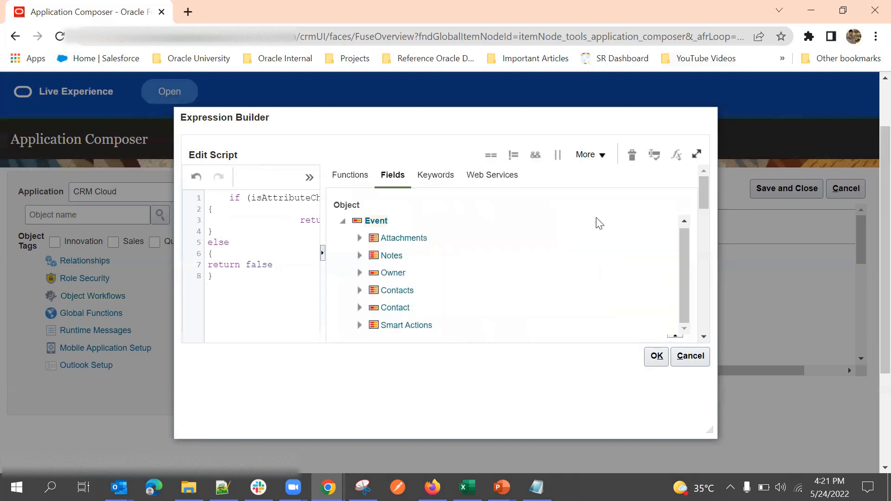
{"action": "left_click", "coordinate": [324, 255]}
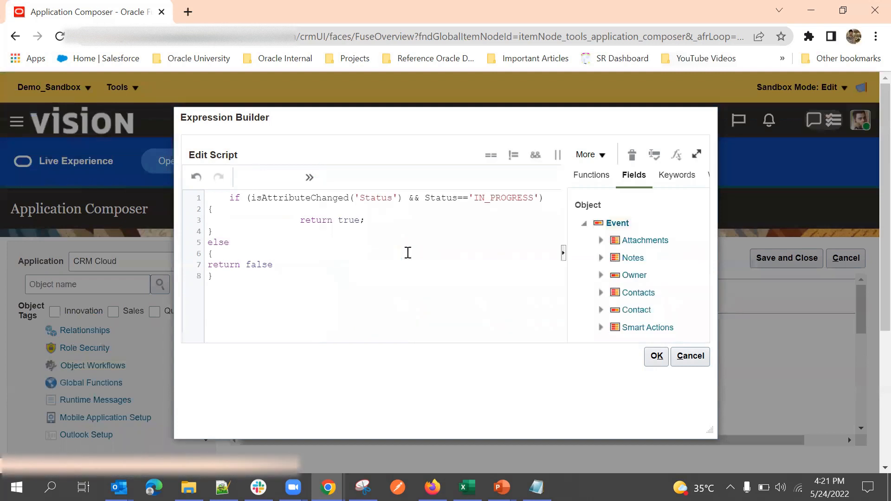
Step: Replace every Status with EventType_c and IN_PROGRESS with ORIENTATION in the condition
{"action": "double_click", "coordinate": [382, 198]}
{"action": "key", "text": "ctrl+v"}
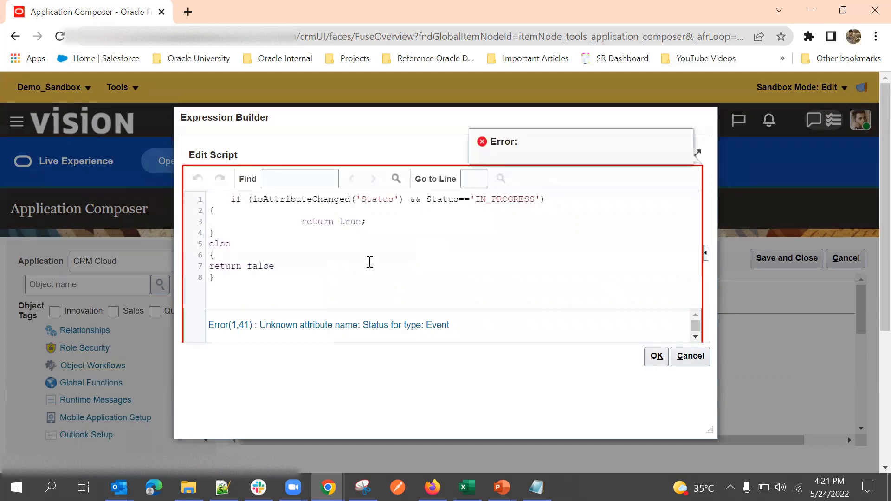
{"action": "double_click", "coordinate": [377, 200]}
{"action": "key", "text": "ctrl+v"}
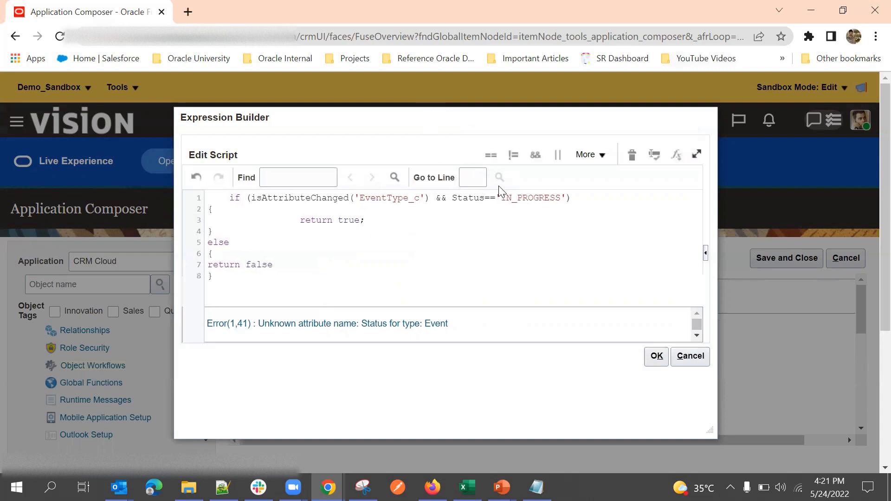
{"action": "double_click", "coordinate": [506, 200]}
{"action": "double_click", "coordinate": [457, 201]}
{"action": "key", "text": "ctrl+v"}
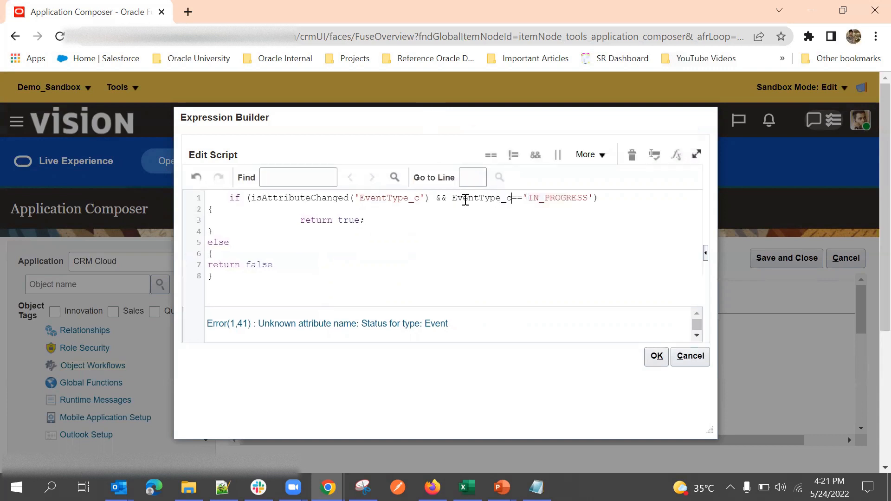
{"action": "double_click", "coordinate": [552, 201]}
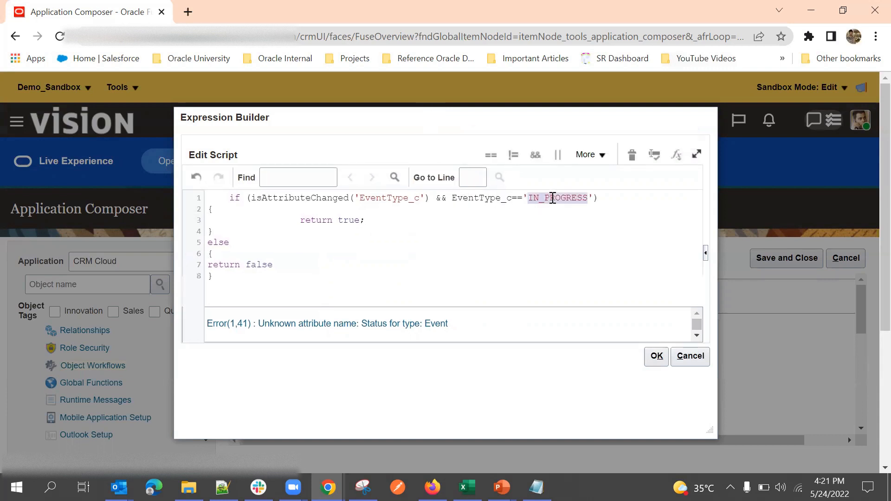
{"action": "type", "text": "ORIENTATION"}
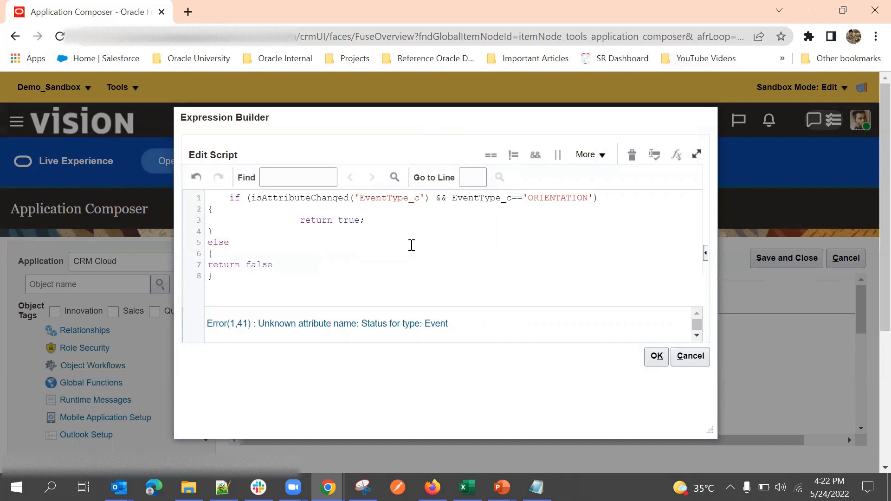
Step: Validate the condition script successfully and apply it to the workflow
{"action": "left_click", "coordinate": [654, 154]}
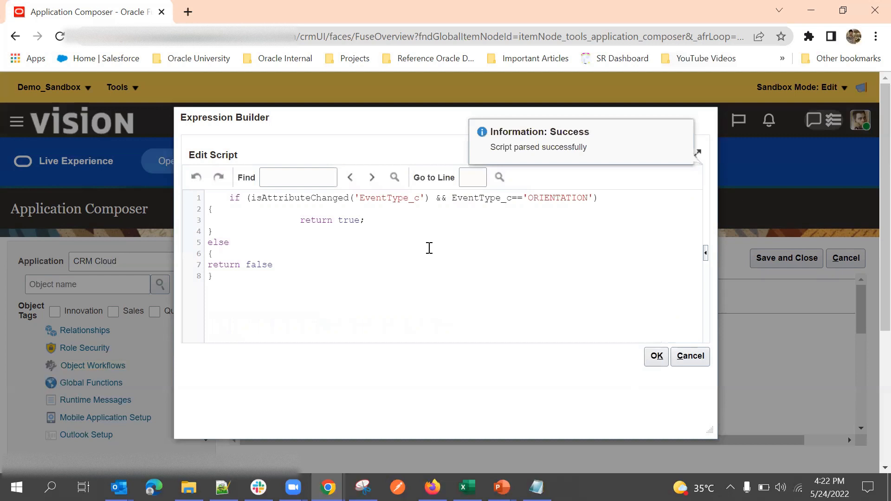
{"action": "left_click", "coordinate": [656, 355]}
{"action": "left_click", "coordinate": [656, 355]}
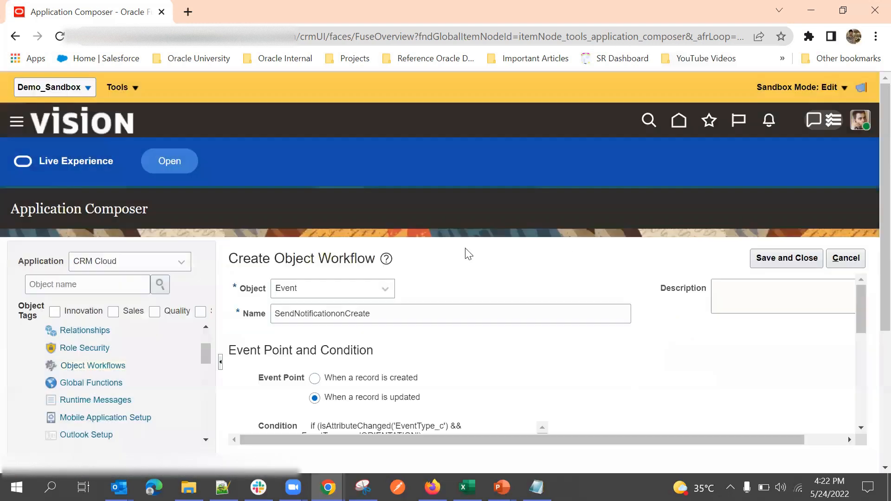
Step: Rename the workflow to 'SendNotificationonUpdate'
{"action": "scroll", "coordinate": [580, 237], "scroll_direction": "down", "scroll_amount": 5}
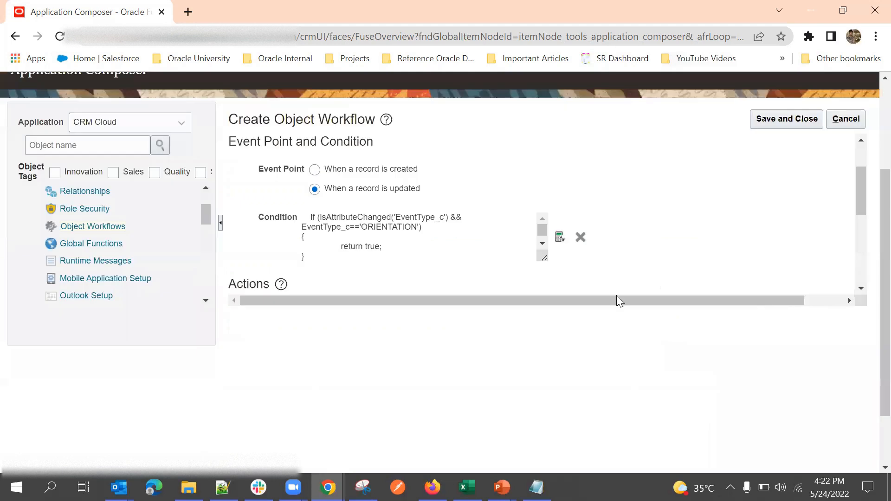
{"action": "scroll", "coordinate": [657, 211], "scroll_direction": "up", "scroll_amount": 2}
{"action": "scroll", "coordinate": [654, 213], "scroll_direction": "down", "scroll_amount": 2}
{"action": "scroll", "coordinate": [440, 218], "scroll_direction": "up", "scroll_amount": 2}
{"action": "double_click", "coordinate": [361, 175]}
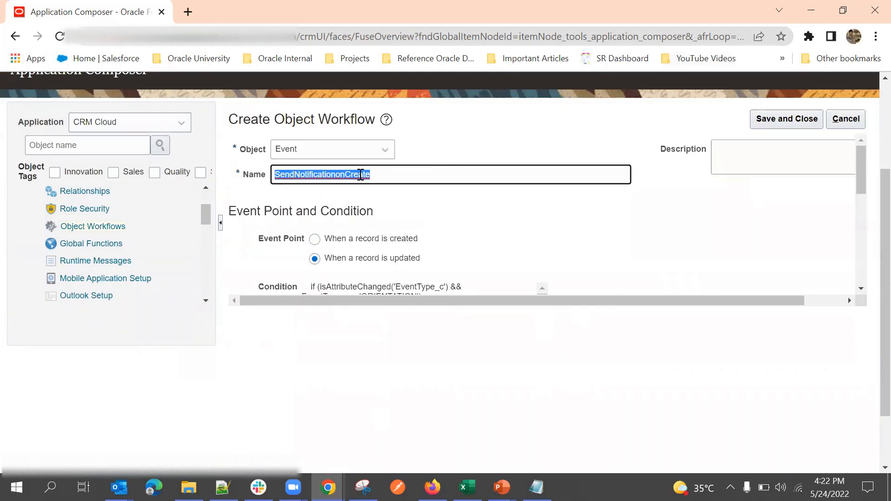
{"action": "left_click", "coordinate": [388, 174]}
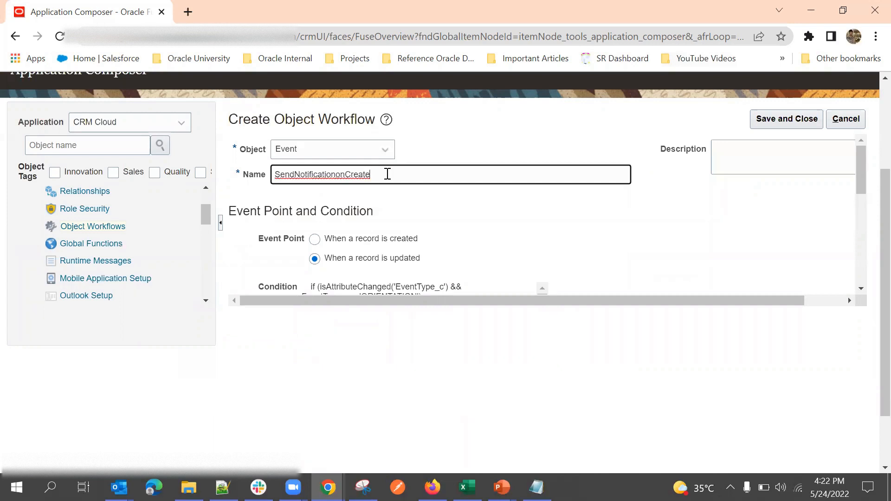
{"action": "key", "text": "BackSpace"}
{"action": "key", "text": "BackSpace"}
{"action": "type", "text": "Update"}
{"action": "left_click", "coordinate": [483, 215]}
Step: Add an Email Notification action to the workflow and review its blank form
{"action": "scroll", "coordinate": [529, 182], "scroll_direction": "down", "scroll_amount": 1}
{"action": "scroll", "coordinate": [529, 182], "scroll_direction": "down", "scroll_amount": 3}
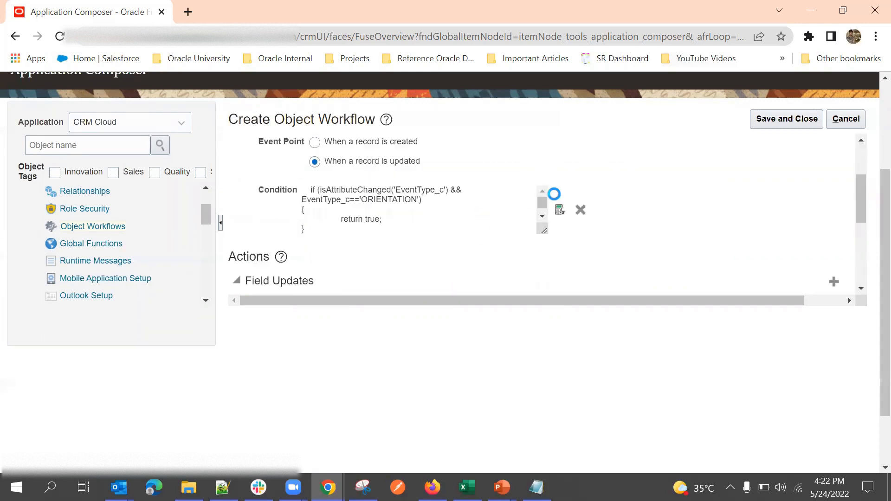
{"action": "scroll", "coordinate": [522, 252], "scroll_direction": "up", "scroll_amount": 2}
{"action": "scroll", "coordinate": [602, 206], "scroll_direction": "down", "scroll_amount": 2}
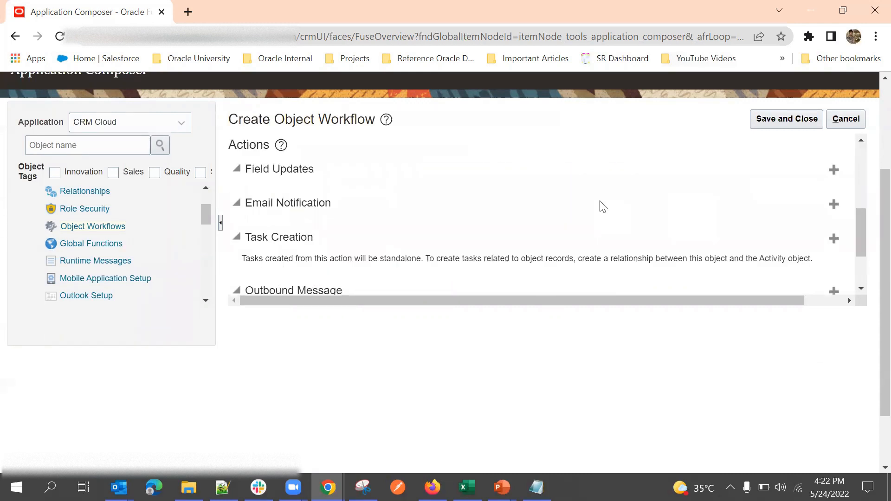
{"action": "left_click", "coordinate": [833, 205]}
{"action": "scroll", "coordinate": [485, 210], "scroll_direction": "up", "scroll_amount": 1}
{"action": "scroll", "coordinate": [485, 209], "scroll_direction": "down", "scroll_amount": 2}
{"action": "scroll", "coordinate": [425, 259], "scroll_direction": "up", "scroll_amount": 4}
{"action": "scroll", "coordinate": [441, 229], "scroll_direction": "up", "scroll_amount": 1}
{"action": "scroll", "coordinate": [543, 179], "scroll_direction": "down", "scroll_amount": 4}
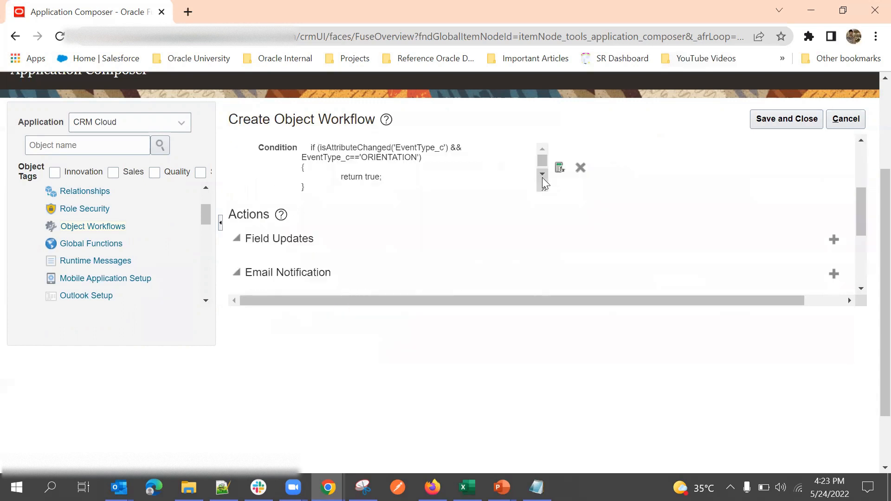
{"action": "scroll", "coordinate": [435, 226], "scroll_direction": "down", "scroll_amount": 1}
{"action": "scroll", "coordinate": [131, 219], "scroll_direction": "up", "scroll_amount": 3}
{"action": "scroll", "coordinate": [185, 183], "scroll_direction": "down", "scroll_amount": 3}
{"action": "scroll", "coordinate": [125, 227], "scroll_direction": "down", "scroll_amount": 3}
{"action": "scroll", "coordinate": [148, 204], "scroll_direction": "down", "scroll_amount": 3}
{"action": "scroll", "coordinate": [60, 144], "scroll_direction": "up", "scroll_amount": 2}
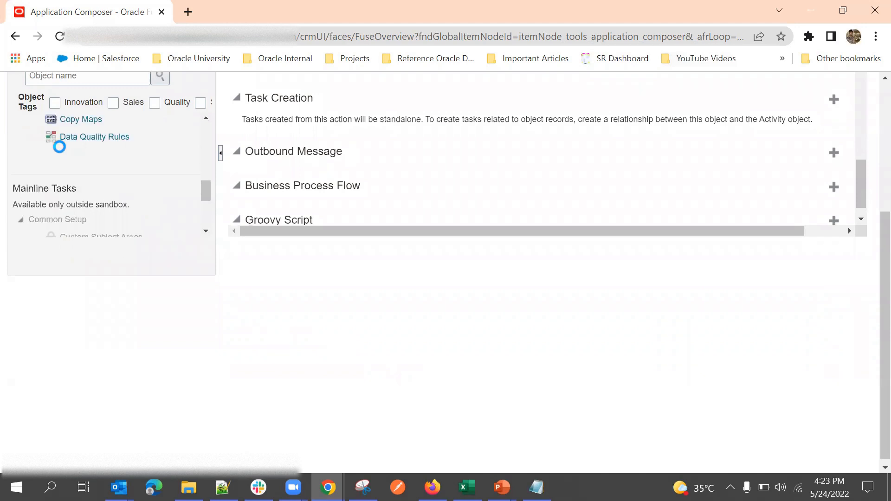
Step: Look up the email templates setup task under Mainline Tasks
{"action": "left_click_drag", "start_coordinate": [14, 189], "coordinate": [98, 190]}
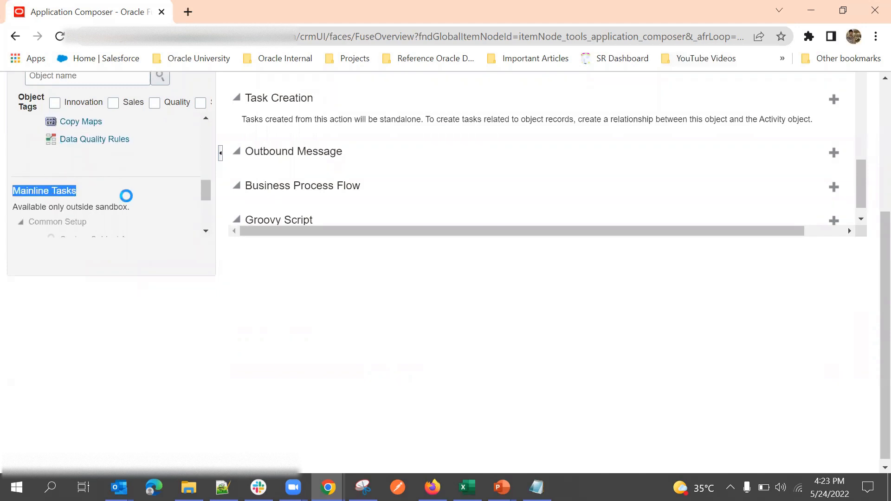
{"action": "scroll", "coordinate": [111, 197], "scroll_direction": "down", "scroll_amount": 3}
{"action": "left_click", "coordinate": [99, 190]}
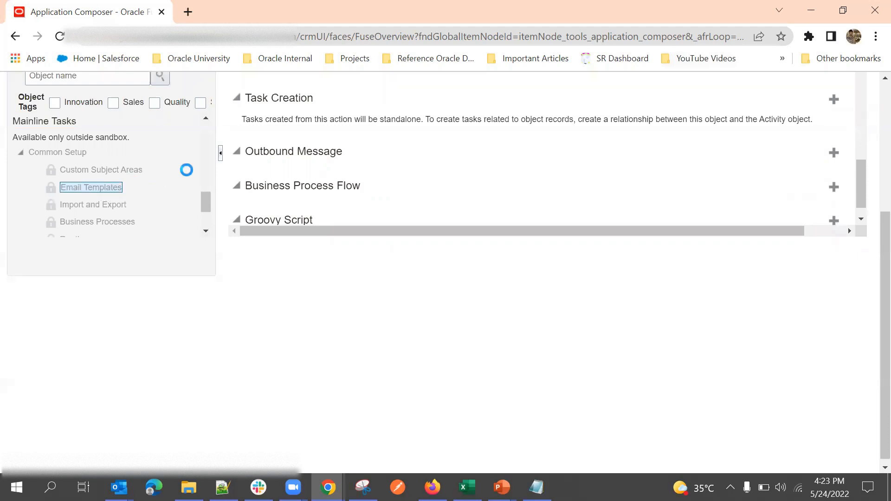
{"action": "scroll", "coordinate": [340, 151], "scroll_direction": "down", "scroll_amount": 2}
{"action": "scroll", "coordinate": [333, 152], "scroll_direction": "up", "scroll_amount": 3}
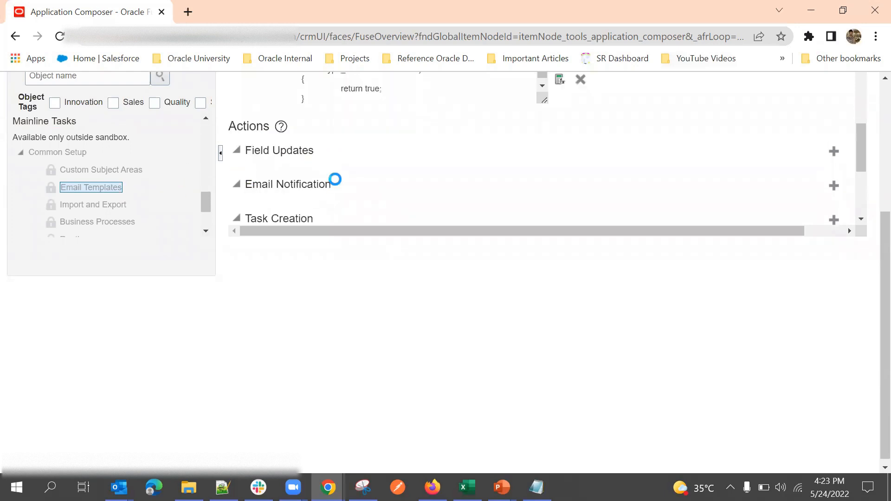
{"action": "scroll", "coordinate": [505, 155], "scroll_direction": "up", "scroll_amount": 6}
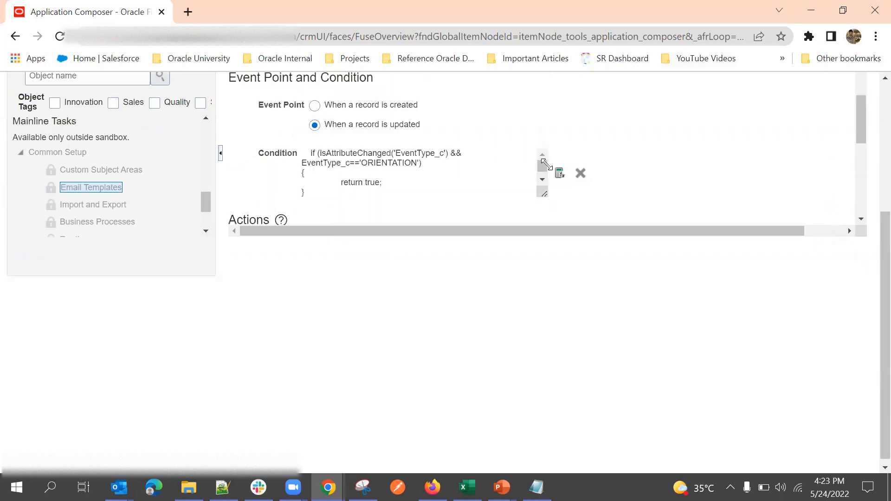
{"action": "scroll", "coordinate": [659, 209], "scroll_direction": "up", "scroll_amount": 3}
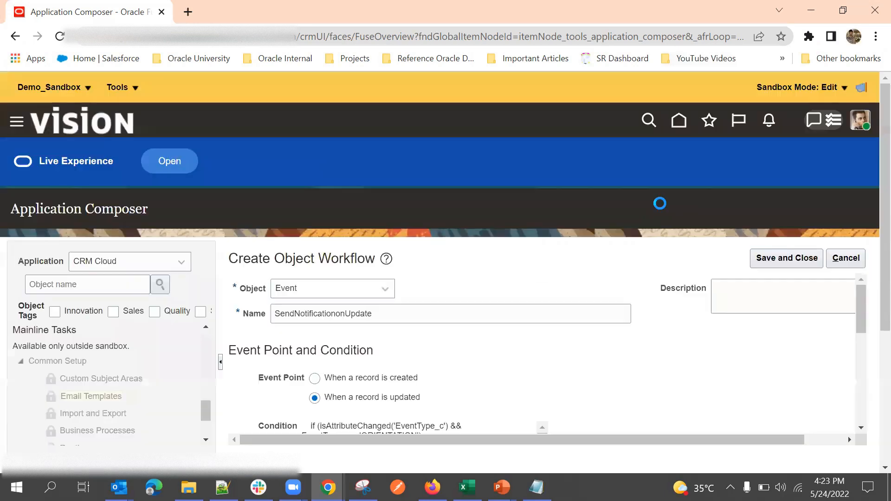
{"action": "scroll", "coordinate": [646, 200], "scroll_direction": "down", "scroll_amount": 10}
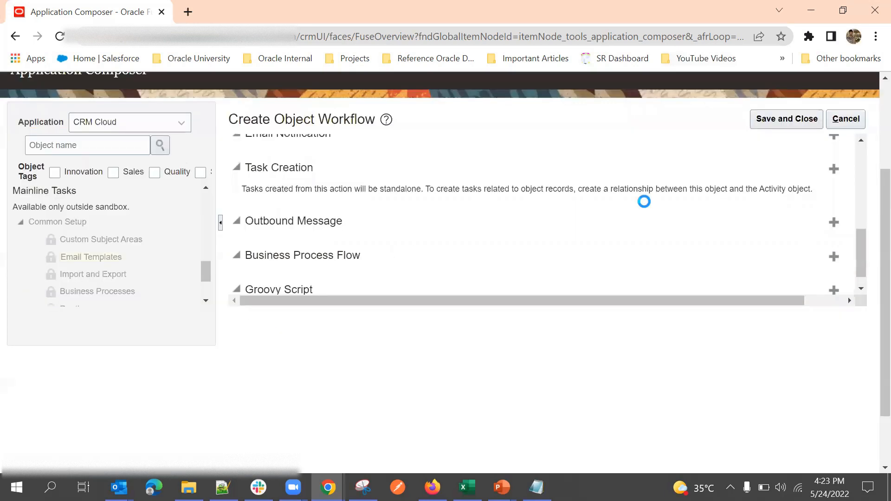
{"action": "scroll", "coordinate": [620, 223], "scroll_direction": "up", "scroll_amount": 6}
{"action": "scroll", "coordinate": [686, 207], "scroll_direction": "up", "scroll_amount": 4}
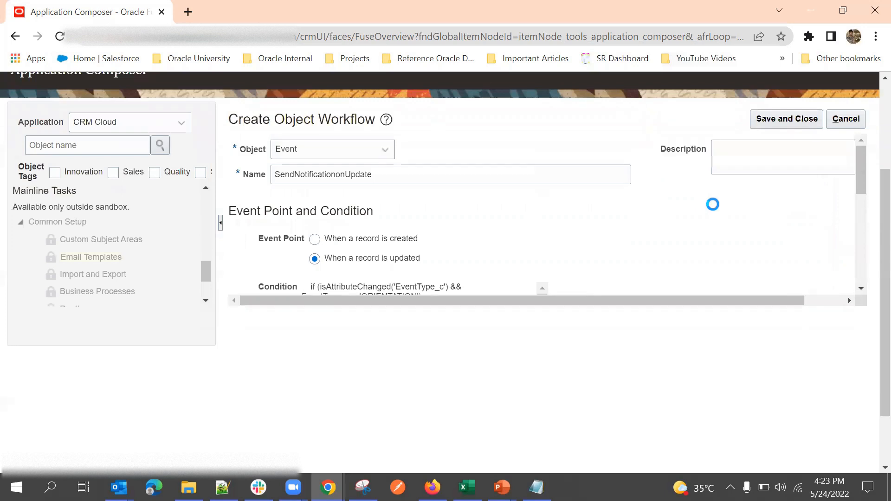
{"action": "scroll", "coordinate": [853, 362], "scroll_direction": "up", "scroll_amount": 2}
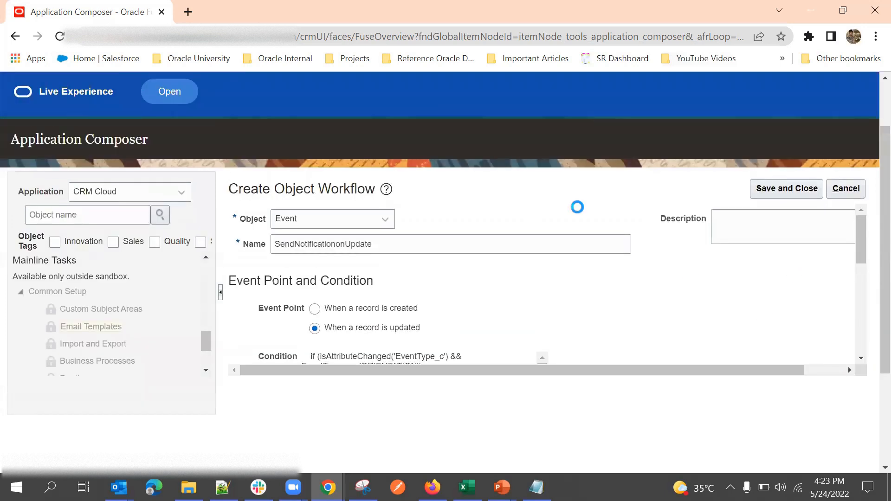
{"action": "scroll", "coordinate": [505, 338], "scroll_direction": "up", "scroll_amount": 1}
{"action": "scroll", "coordinate": [585, 233], "scroll_direction": "up", "scroll_amount": 1}
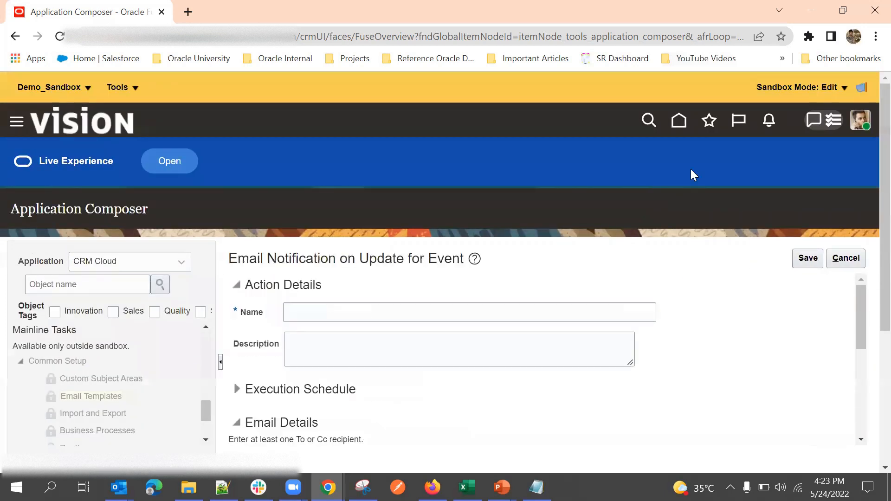
Step: Check the Email Template choices, then cancel the unfinished email notification
{"action": "scroll", "coordinate": [643, 275], "scroll_direction": "down", "scroll_amount": 3}
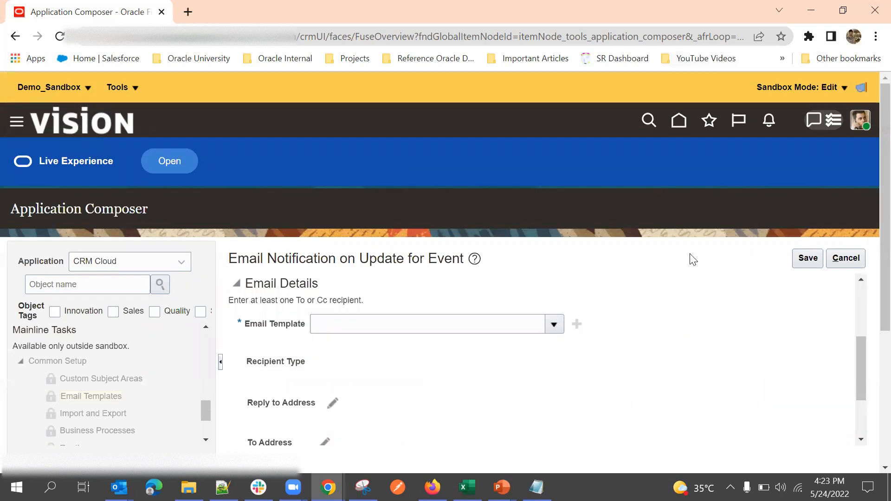
{"action": "left_click", "coordinate": [554, 324]}
{"action": "left_click", "coordinate": [553, 324]}
{"action": "scroll", "coordinate": [579, 265], "scroll_direction": "down", "scroll_amount": 3}
{"action": "scroll", "coordinate": [633, 303], "scroll_direction": "up", "scroll_amount": 5}
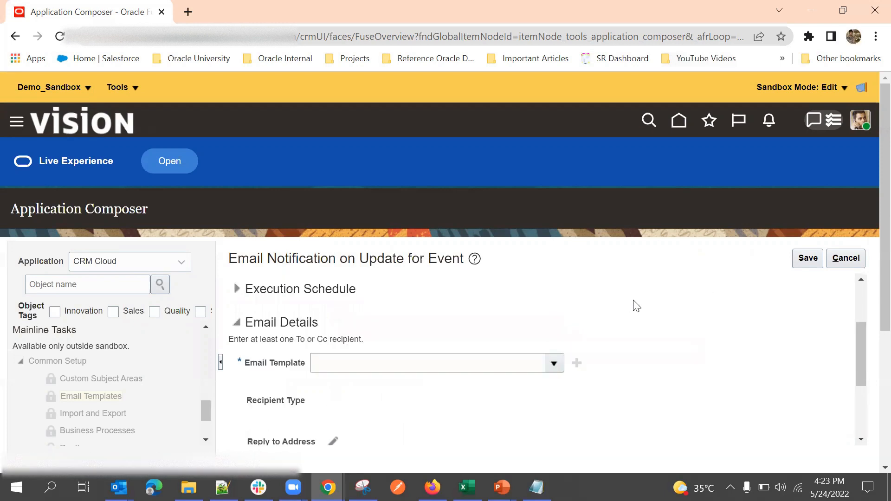
{"action": "left_click", "coordinate": [845, 261]}
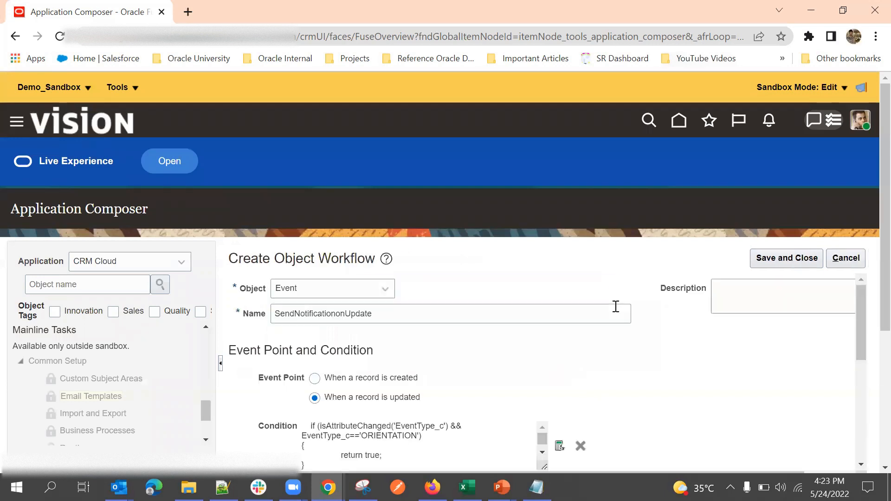
Step: Start a new Field Updates action on the SendNotificationonUpdate workflow
{"action": "scroll", "coordinate": [620, 315], "scroll_direction": "down", "scroll_amount": 3}
{"action": "scroll", "coordinate": [648, 312], "scroll_direction": "up", "scroll_amount": 3}
{"action": "scroll", "coordinate": [621, 334], "scroll_direction": "down", "scroll_amount": 4}
{"action": "scroll", "coordinate": [613, 359], "scroll_direction": "up", "scroll_amount": 2}
{"action": "scroll", "coordinate": [638, 348], "scroll_direction": "down", "scroll_amount": 2}
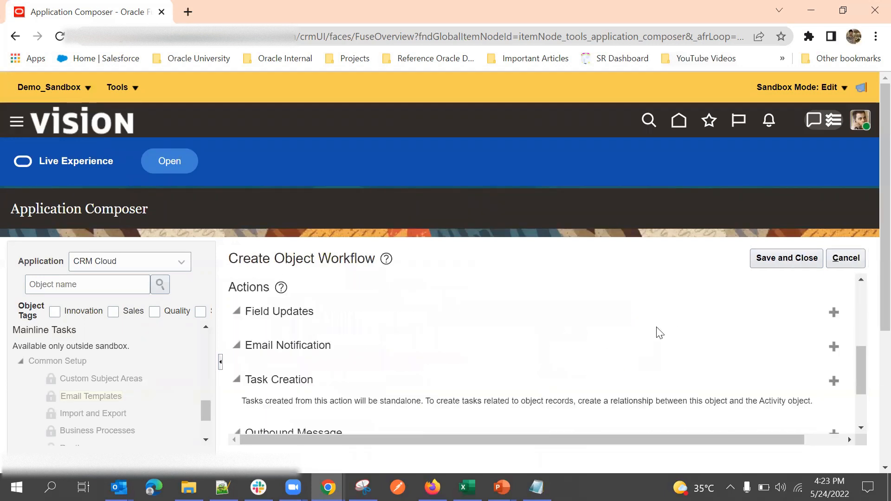
{"action": "scroll", "coordinate": [615, 355], "scroll_direction": "down", "scroll_amount": 2}
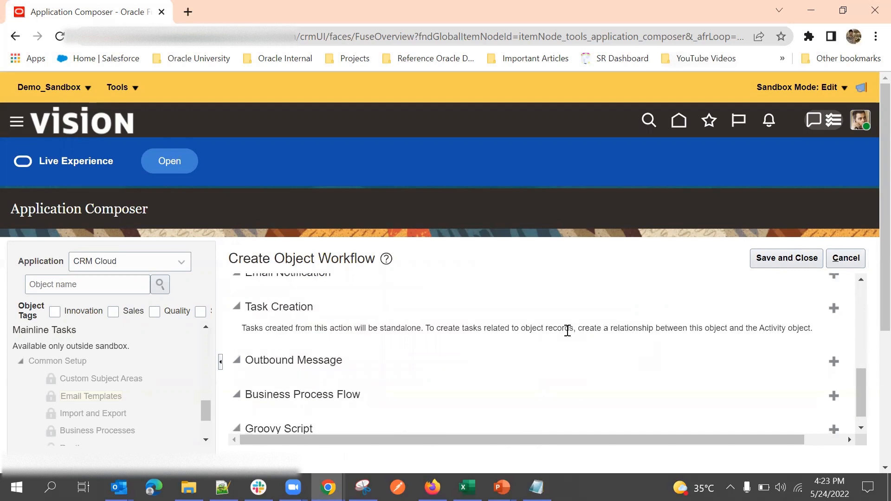
{"action": "scroll", "coordinate": [559, 346], "scroll_direction": "down", "scroll_amount": 1}
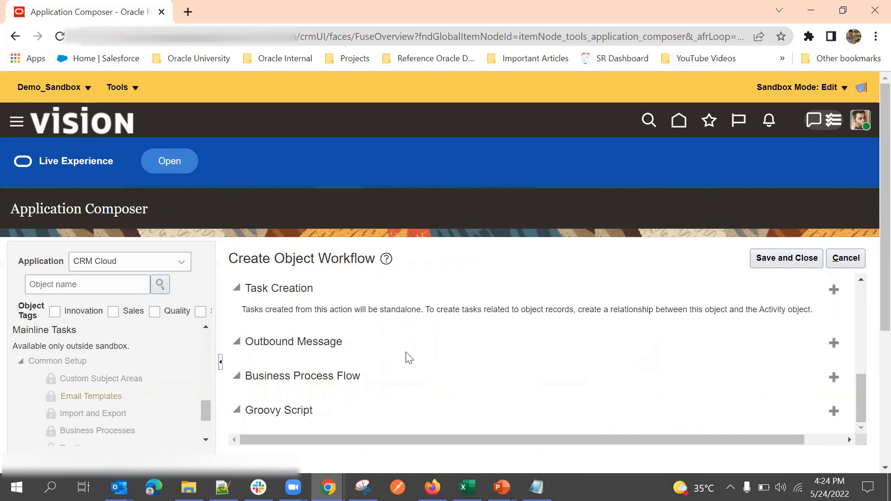
{"action": "scroll", "coordinate": [402, 358], "scroll_direction": "down", "scroll_amount": 2}
{"action": "scroll", "coordinate": [418, 317], "scroll_direction": "up", "scroll_amount": 2}
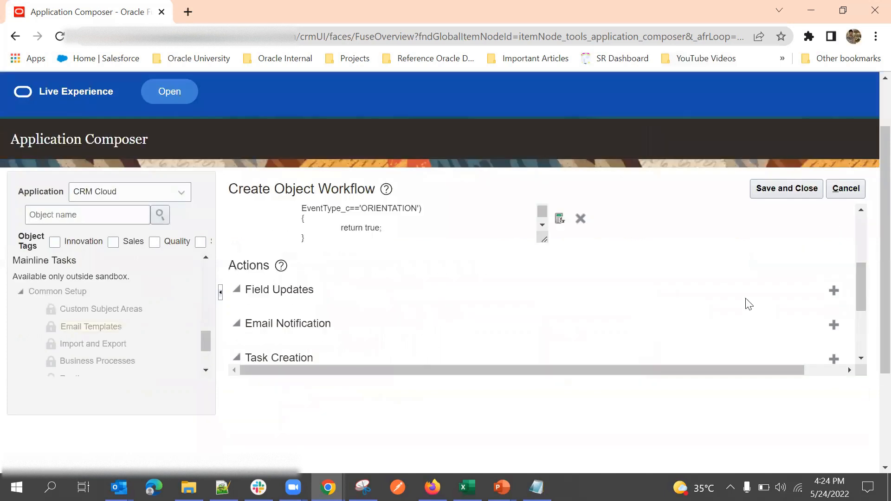
{"action": "left_click", "coordinate": [833, 291]}
{"action": "scroll", "coordinate": [412, 264], "scroll_direction": "up", "scroll_amount": 4}
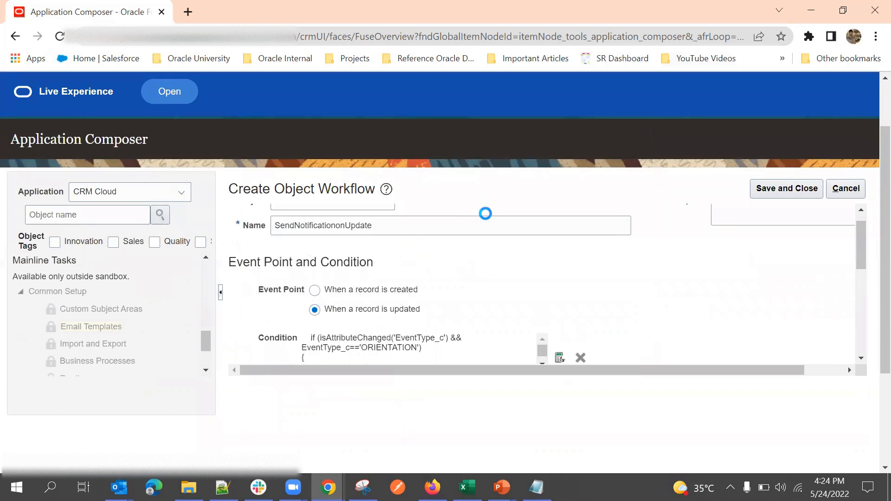
Step: Name the field update action Update and choose Event Location as the field to update
{"action": "left_click", "coordinate": [450, 251]}
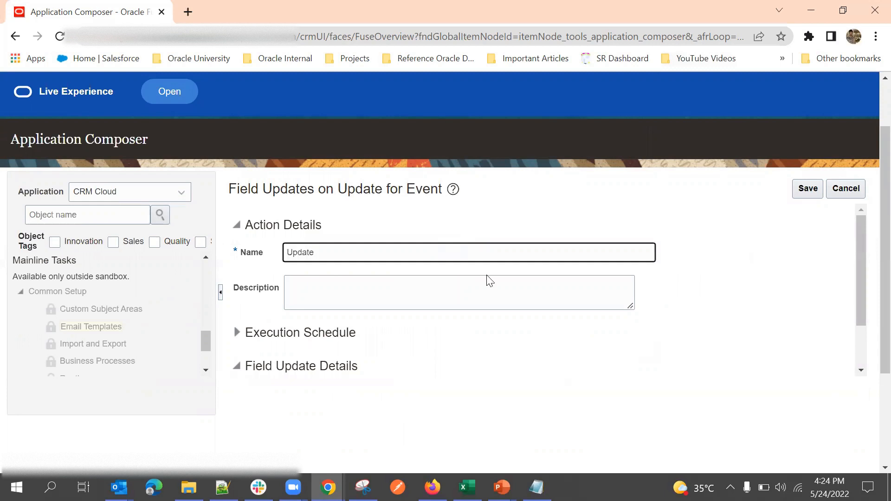
{"action": "scroll", "coordinate": [533, 294], "scroll_direction": "down", "scroll_amount": 2}
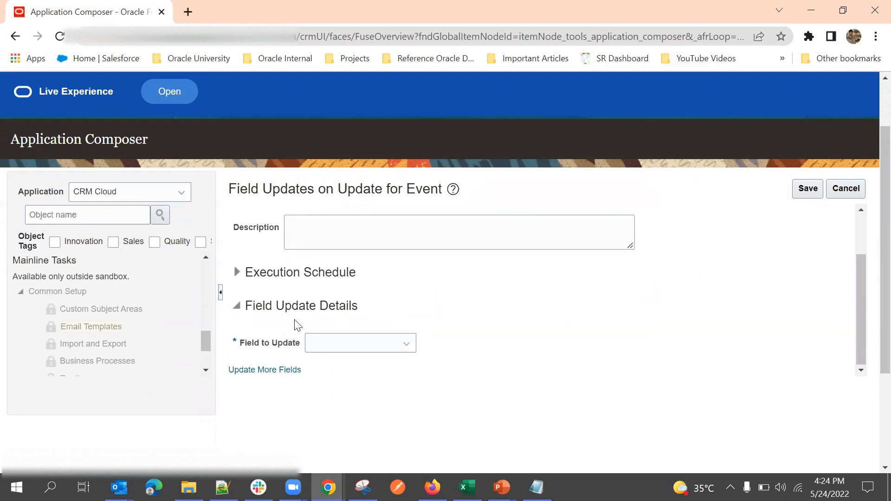
{"action": "left_click", "coordinate": [325, 344]}
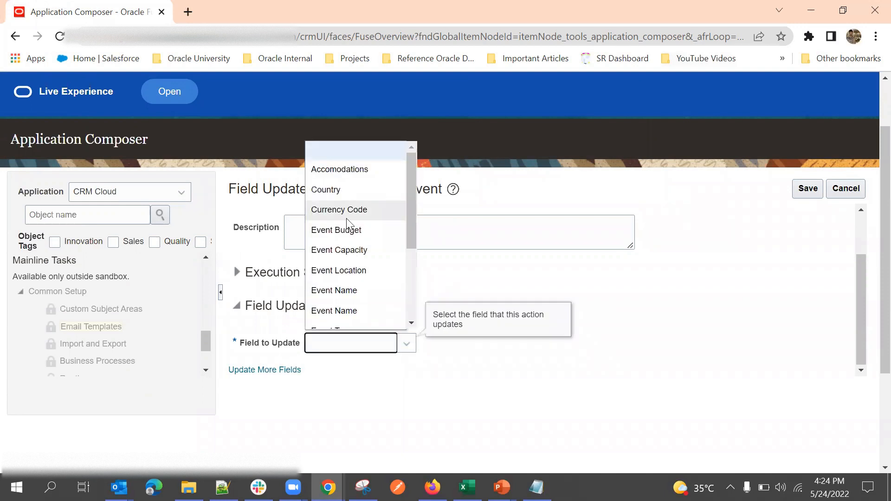
{"action": "left_click", "coordinate": [347, 270]}
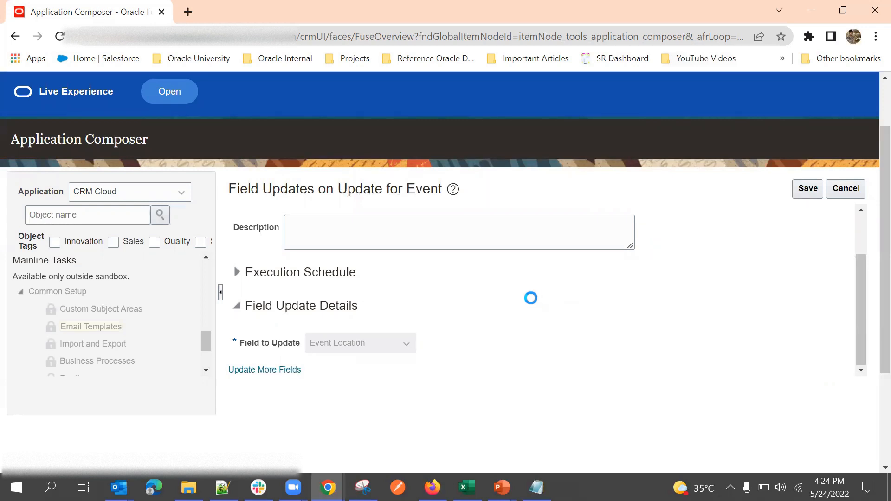
Step: Open the list of source fields for the Event Location value
{"action": "scroll", "coordinate": [488, 310], "scroll_direction": "down", "scroll_amount": 2}
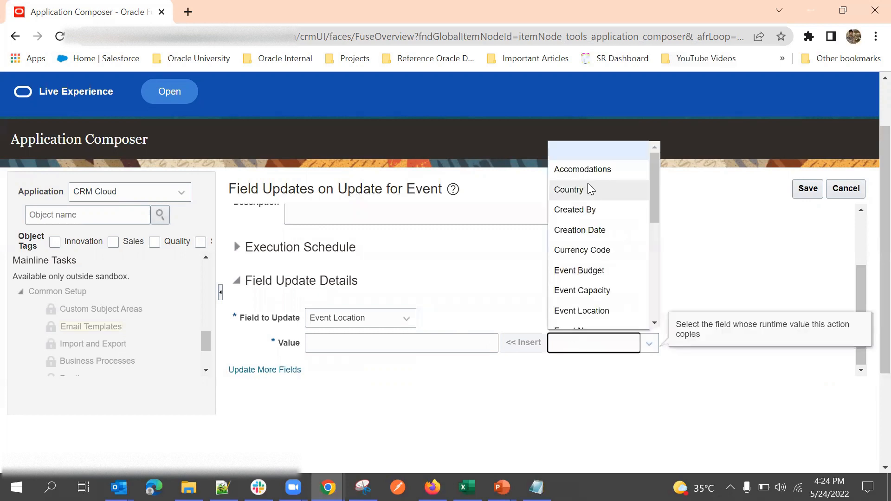
{"action": "scroll", "coordinate": [589, 278], "scroll_direction": "down", "scroll_amount": 2}
{"action": "scroll", "coordinate": [576, 207], "scroll_direction": "up", "scroll_amount": 3}
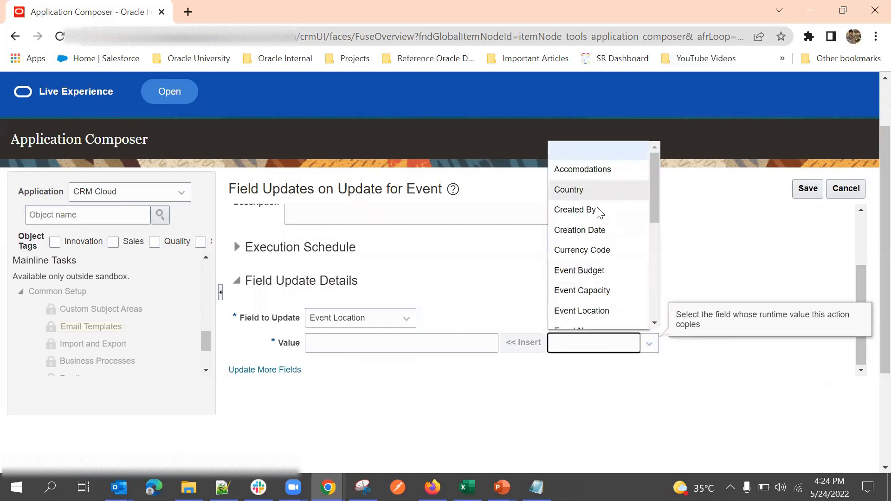
{"action": "scroll", "coordinate": [601, 269], "scroll_direction": "down", "scroll_amount": 5}
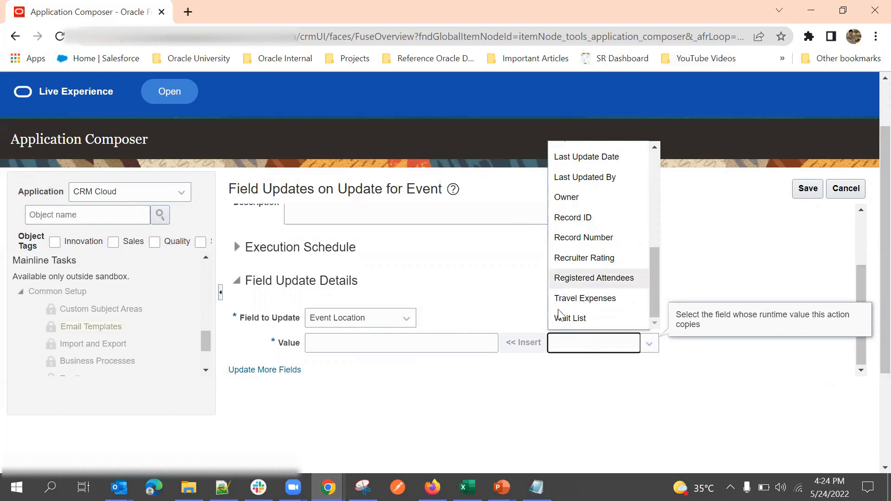
{"action": "scroll", "coordinate": [592, 283], "scroll_direction": "up", "scroll_amount": 2}
{"action": "scroll", "coordinate": [591, 253], "scroll_direction": "up", "scroll_amount": 2}
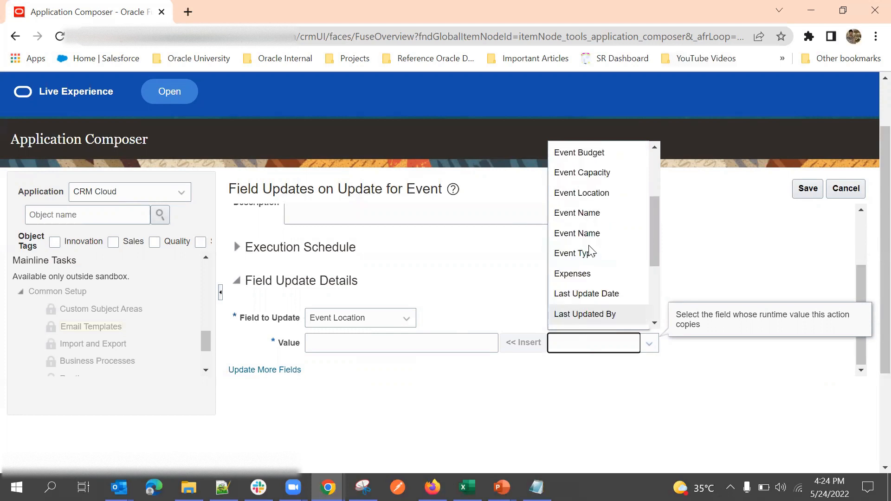
{"action": "left_click", "coordinate": [365, 345]}
{"action": "left_click", "coordinate": [575, 341]}
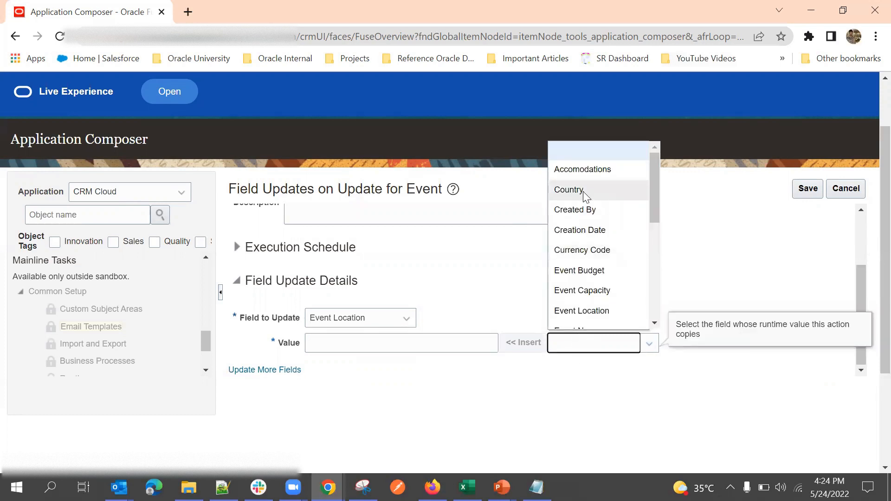
Step: Insert the Country field token into the value and append ' - Bangalore'
{"action": "left_click", "coordinate": [584, 194]}
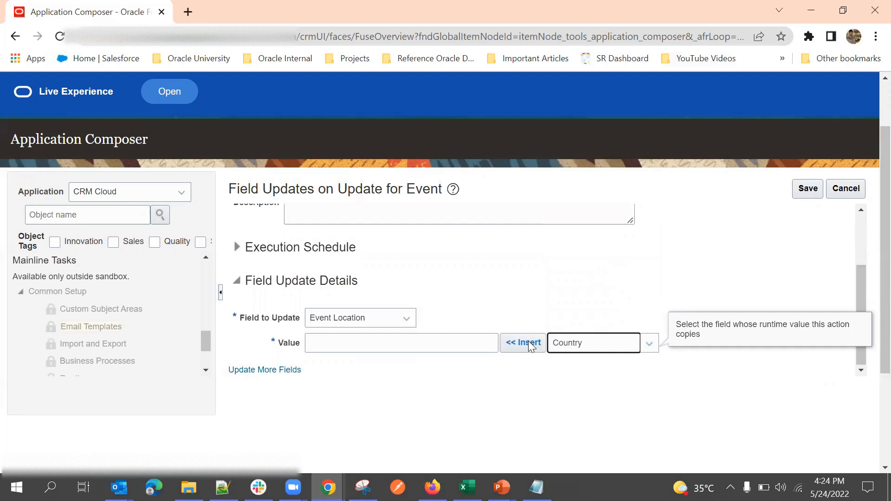
{"action": "left_click", "coordinate": [530, 344]}
{"action": "left_click", "coordinate": [400, 344]}
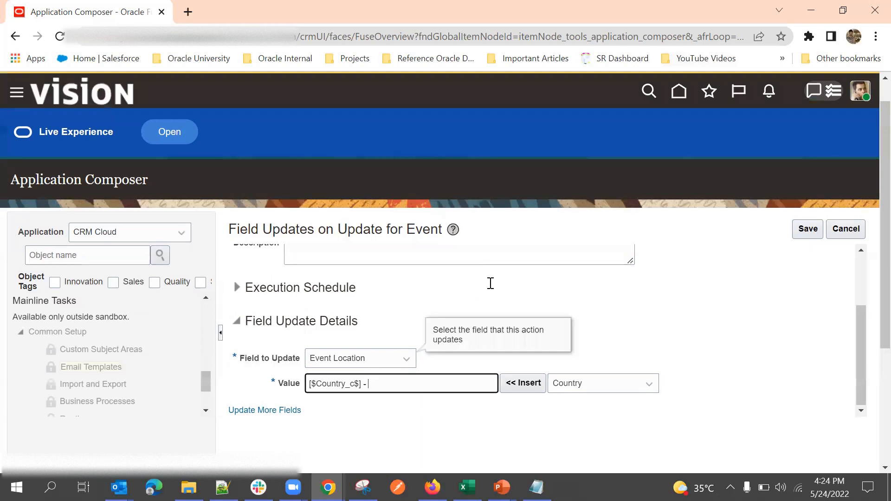
{"action": "scroll", "coordinate": [464, 297], "scroll_direction": "down", "scroll_amount": 2}
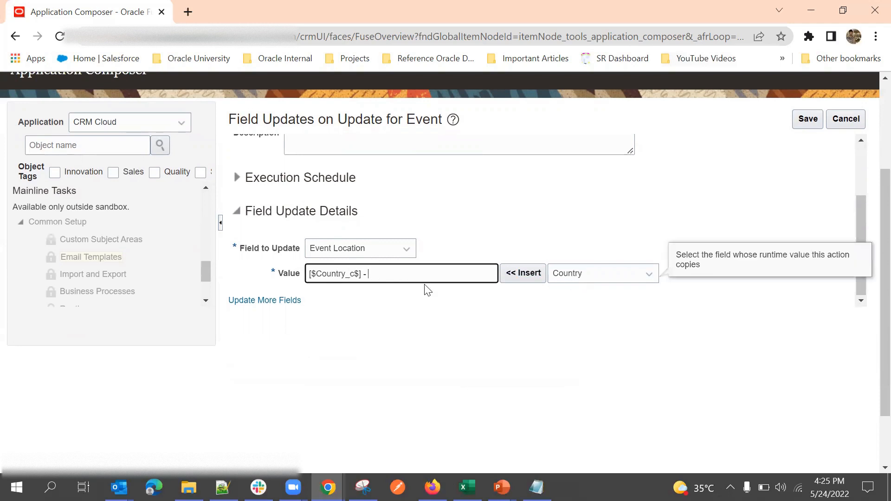
{"action": "left_click", "coordinate": [567, 277]}
{"action": "scroll", "coordinate": [592, 368], "scroll_direction": "down", "scroll_amount": 3}
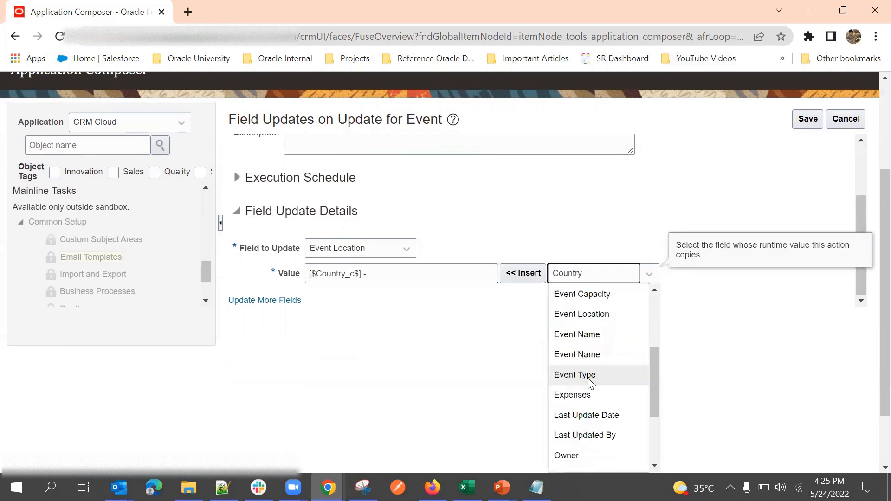
{"action": "left_click", "coordinate": [464, 291]}
{"action": "left_click", "coordinate": [406, 278]}
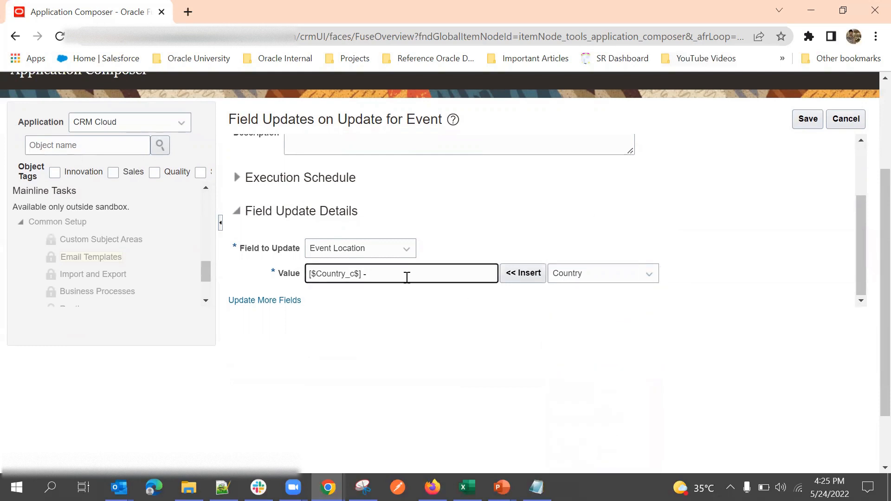
{"action": "type", "text": "- Bangalore"}
Step: Append the Currency Code field token to the Event Location value
{"action": "left_click", "coordinate": [617, 273]}
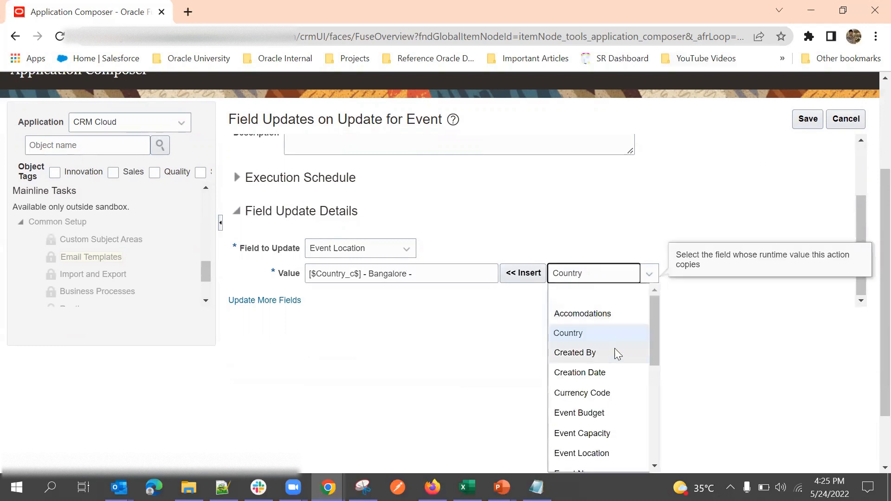
{"action": "scroll", "coordinate": [614, 348], "scroll_direction": "down", "scroll_amount": 1}
{"action": "scroll", "coordinate": [608, 366], "scroll_direction": "down", "scroll_amount": 3}
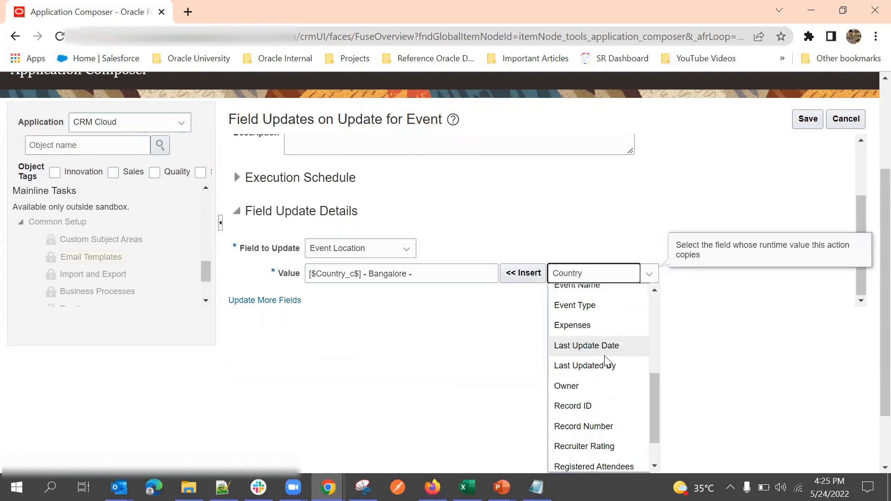
{"action": "scroll", "coordinate": [597, 353], "scroll_direction": "down", "scroll_amount": 2}
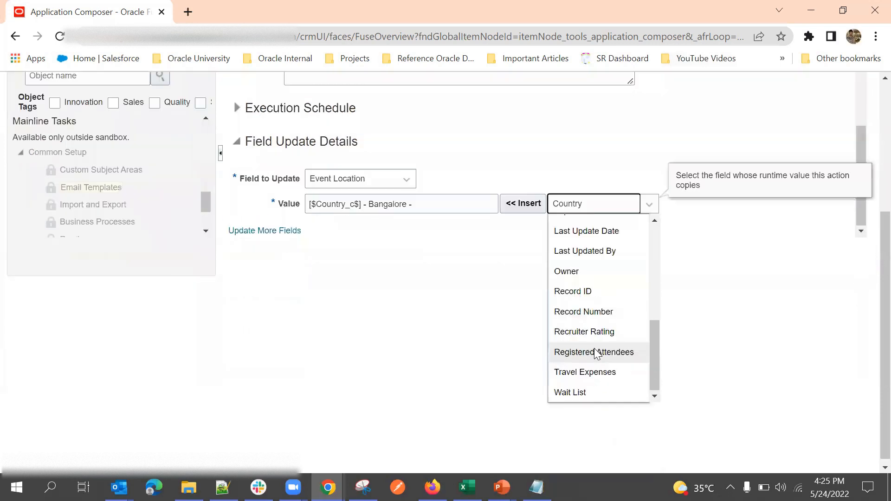
{"action": "scroll", "coordinate": [597, 352], "scroll_direction": "up", "scroll_amount": 3}
{"action": "scroll", "coordinate": [599, 325], "scroll_direction": "down", "scroll_amount": 2}
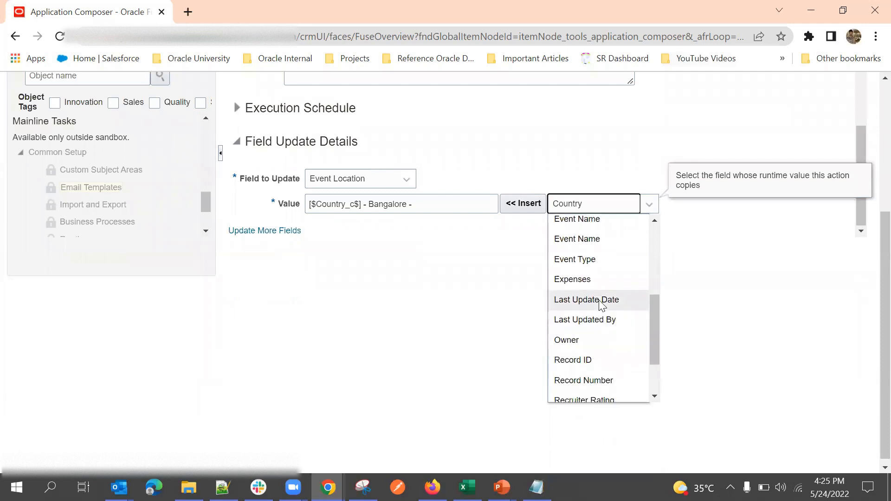
{"action": "left_click", "coordinate": [602, 305]}
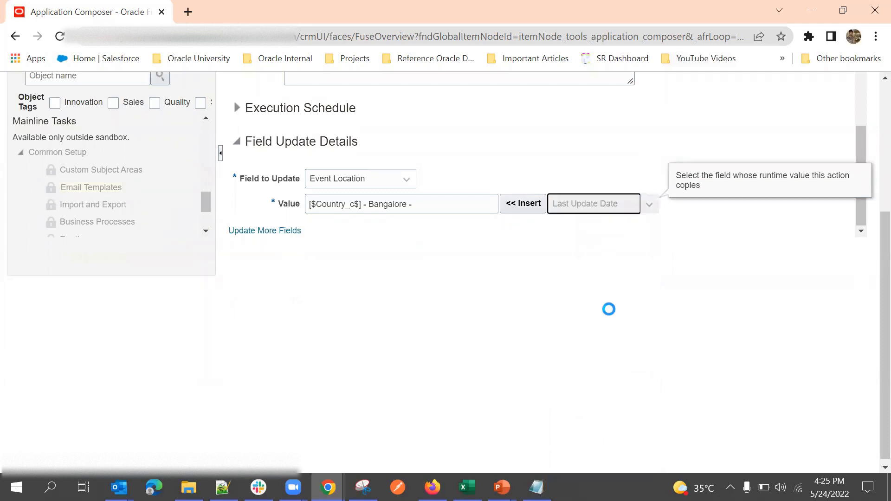
{"action": "left_click", "coordinate": [599, 208]}
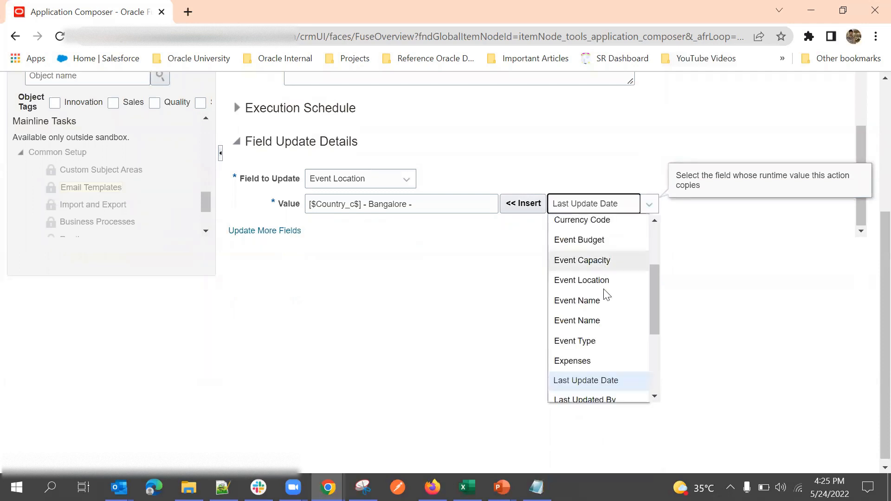
{"action": "scroll", "coordinate": [603, 303], "scroll_direction": "down", "scroll_amount": 2}
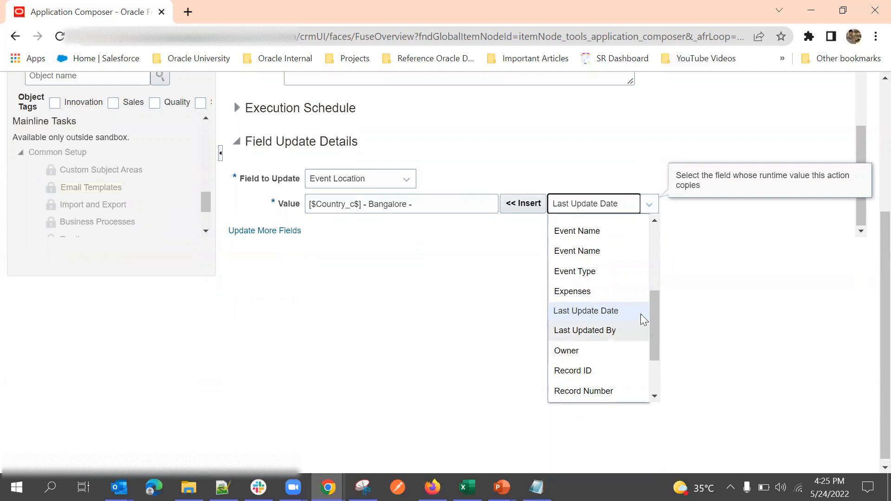
{"action": "scroll", "coordinate": [609, 298], "scroll_direction": "up", "scroll_amount": 3}
{"action": "scroll", "coordinate": [609, 273], "scroll_direction": "down", "scroll_amount": 1}
{"action": "scroll", "coordinate": [609, 273], "scroll_direction": "up", "scroll_amount": 1}
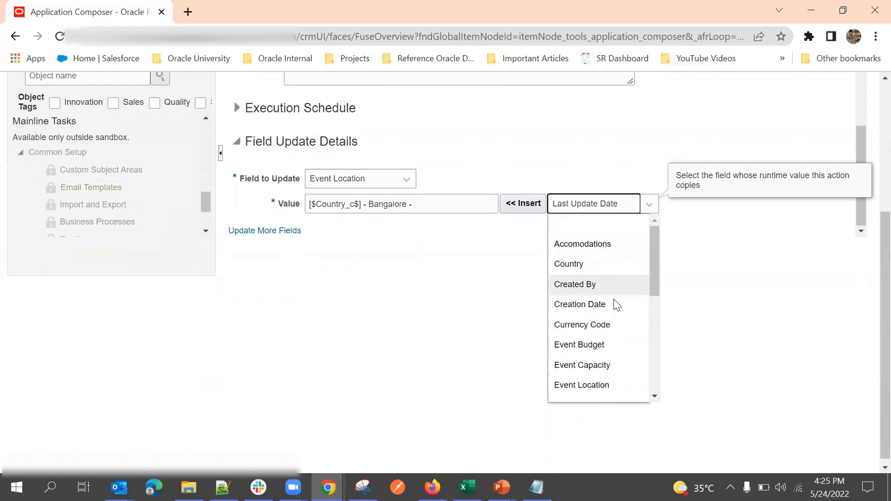
{"action": "left_click", "coordinate": [587, 331]}
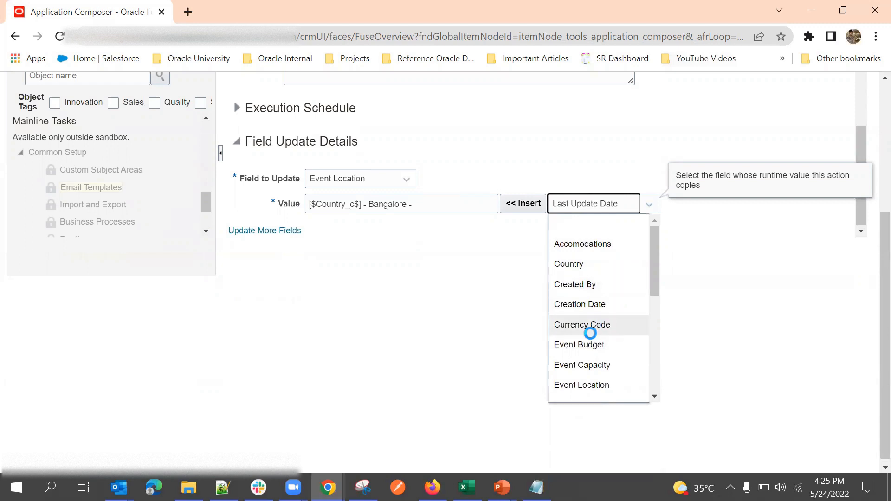
{"action": "left_click", "coordinate": [507, 207]}
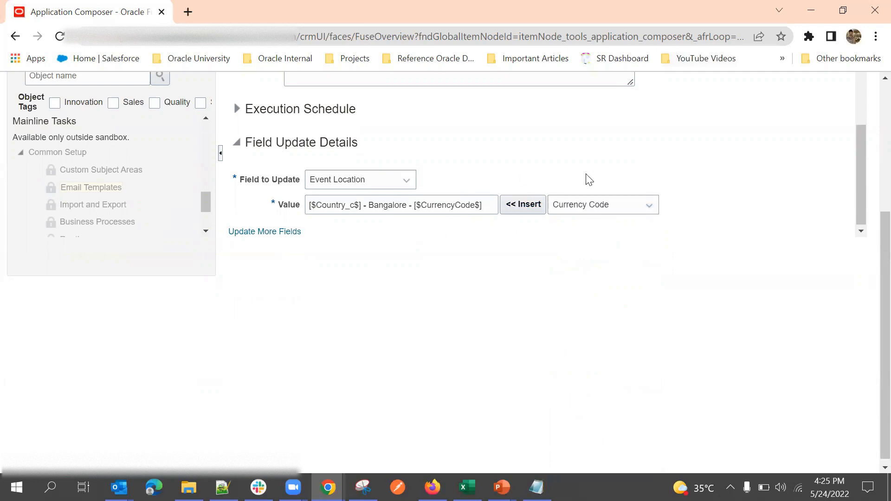
Step: Save the field update action with value '[$Country_c$] - Bangalore - [$CurrencyCode$]'
{"action": "scroll", "coordinate": [589, 180], "scroll_direction": "up", "scroll_amount": 5}
{"action": "scroll", "coordinate": [461, 196], "scroll_direction": "down", "scroll_amount": 2}
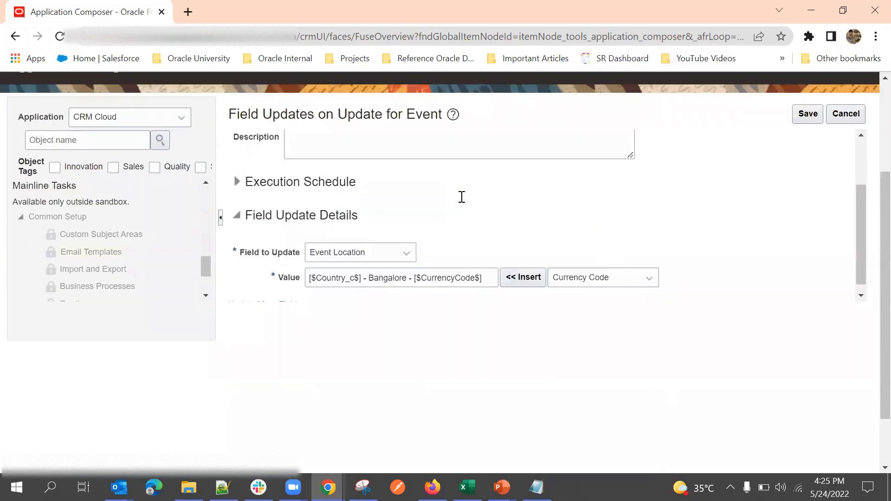
{"action": "scroll", "coordinate": [464, 204], "scroll_direction": "down", "scroll_amount": 1}
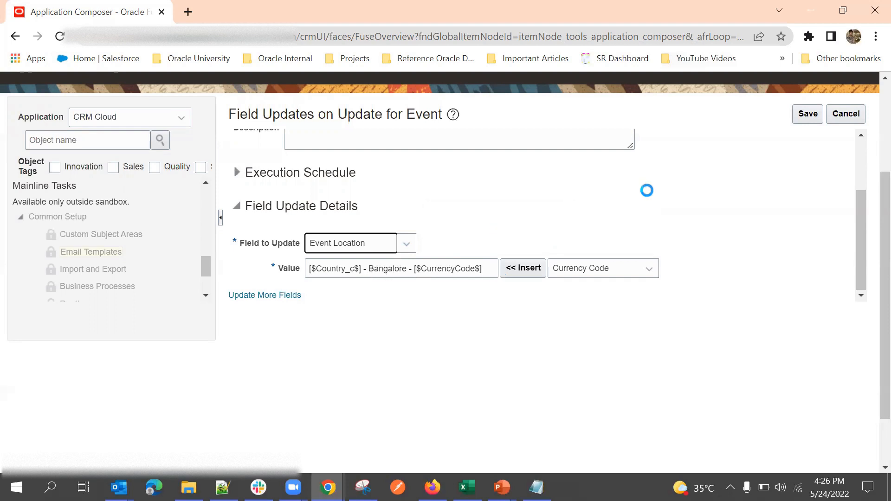
{"action": "left_click", "coordinate": [807, 117]}
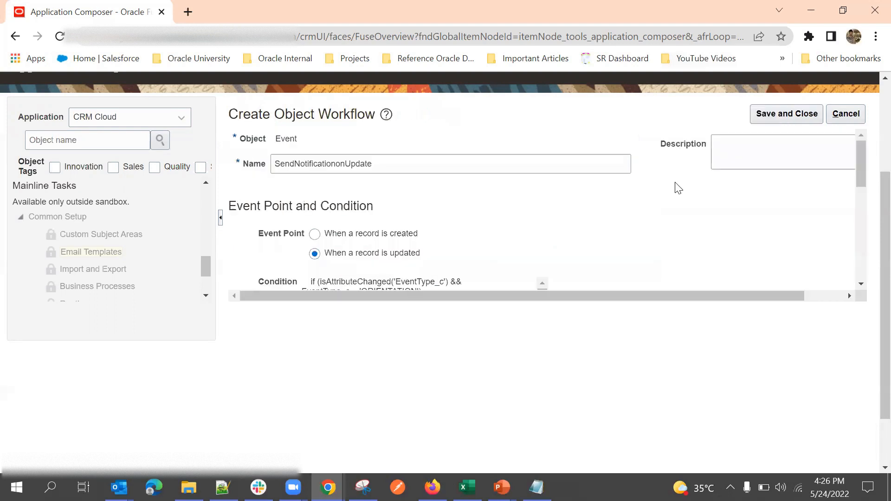
Step: Edit the Event Location field update again and expand its Execution Schedule, currently 0 Days
{"action": "scroll", "coordinate": [622, 229], "scroll_direction": "down", "scroll_amount": 4}
{"action": "scroll", "coordinate": [622, 229], "scroll_direction": "up", "scroll_amount": 1}
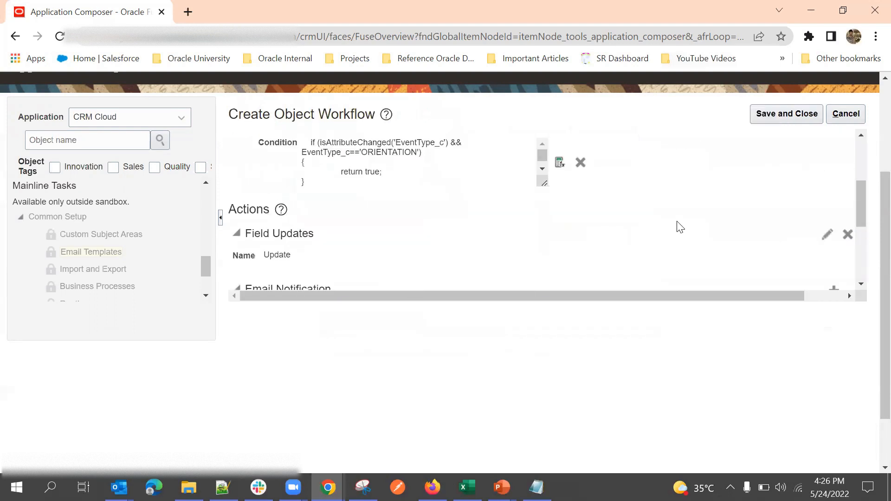
{"action": "left_click", "coordinate": [827, 235]}
{"action": "scroll", "coordinate": [630, 243], "scroll_direction": "down", "scroll_amount": 1}
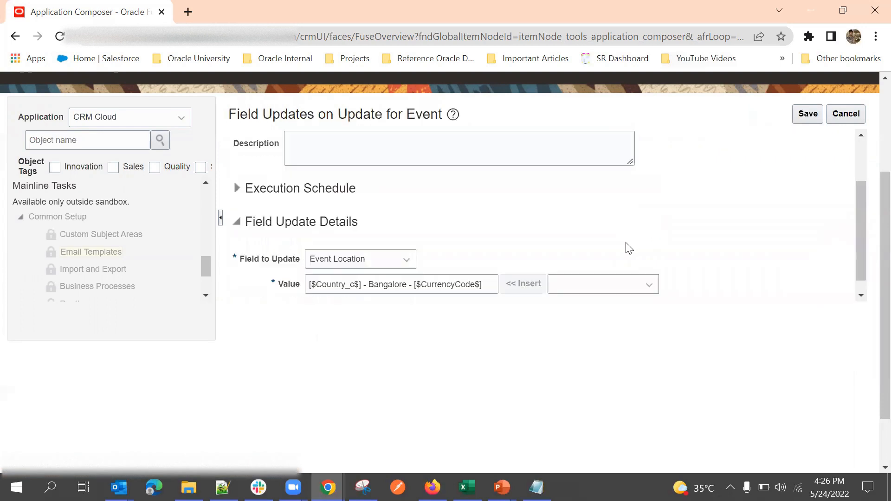
{"action": "scroll", "coordinate": [728, 237], "scroll_direction": "up", "scroll_amount": 1}
{"action": "scroll", "coordinate": [742, 238], "scroll_direction": "down", "scroll_amount": 1}
{"action": "scroll", "coordinate": [438, 206], "scroll_direction": "up", "scroll_amount": 1}
{"action": "scroll", "coordinate": [447, 223], "scroll_direction": "down", "scroll_amount": 1}
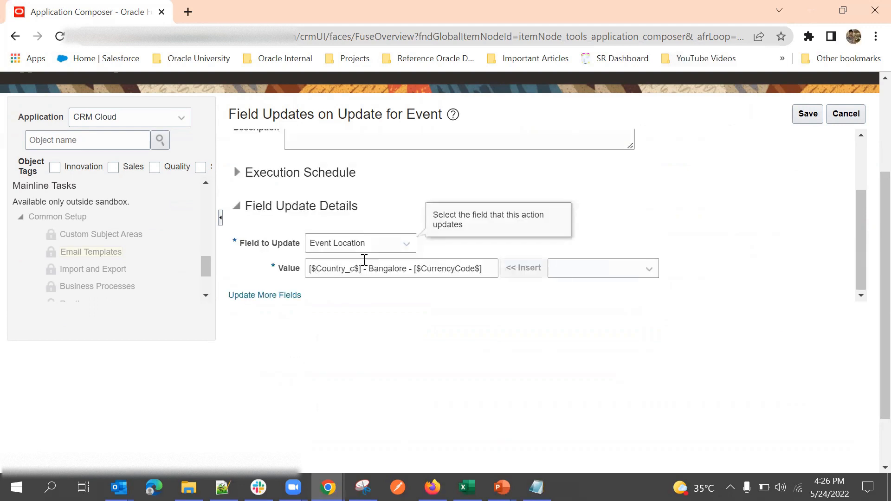
{"action": "left_click", "coordinate": [260, 297]}
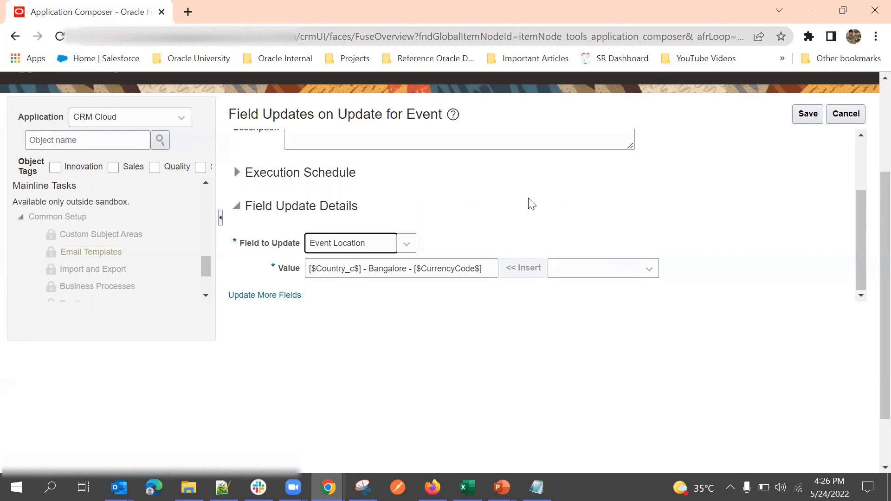
{"action": "left_click", "coordinate": [237, 172]}
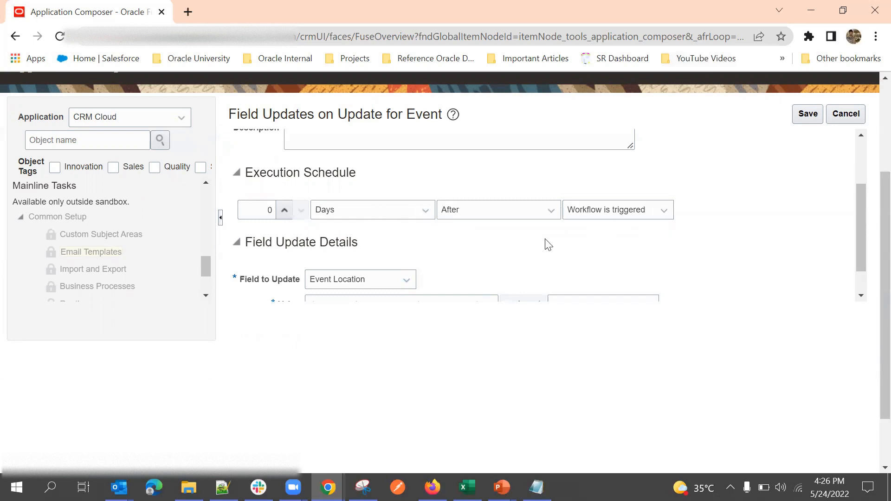
Step: Change the execution schedule unit from Days to Hours
{"action": "left_click", "coordinate": [355, 217]}
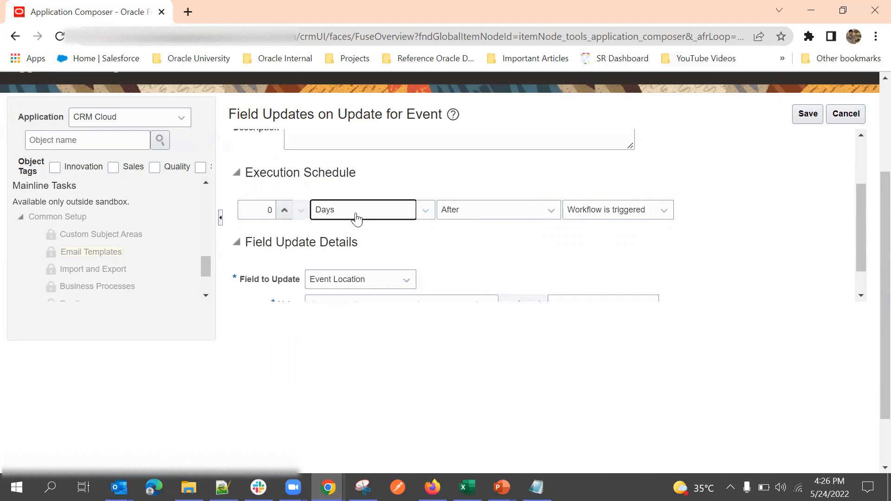
{"action": "left_click", "coordinate": [426, 175]}
{"action": "left_click", "coordinate": [365, 209]}
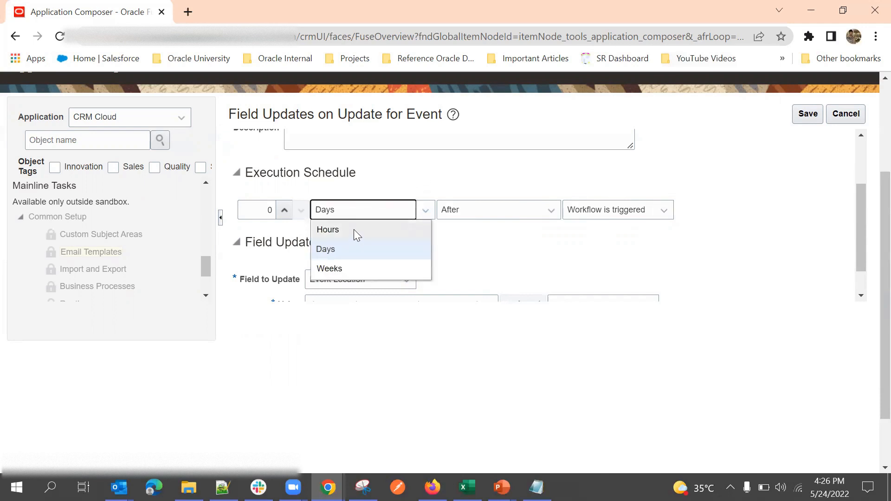
{"action": "left_click", "coordinate": [354, 229]}
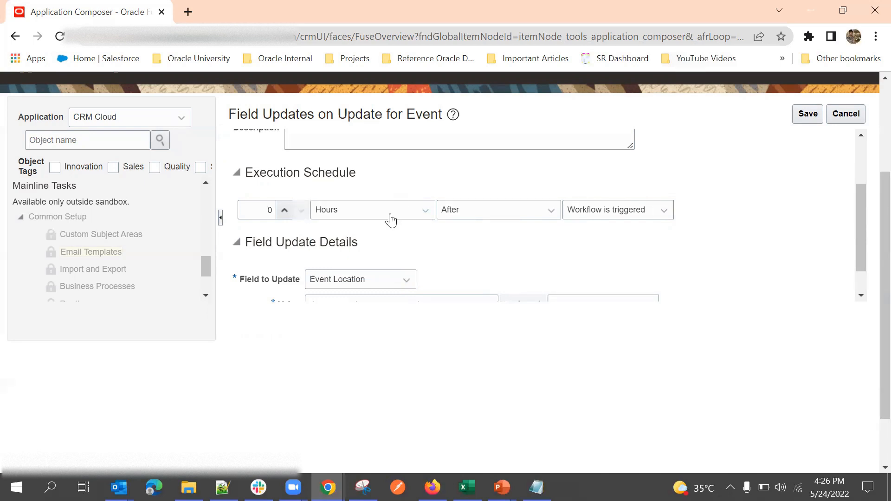
Step: Set the delay back to 0 Hours after the workflow triggers and save the action
{"action": "left_click", "coordinate": [283, 212]}
{"action": "scroll", "coordinate": [360, 231], "scroll_direction": "up", "scroll_amount": 3}
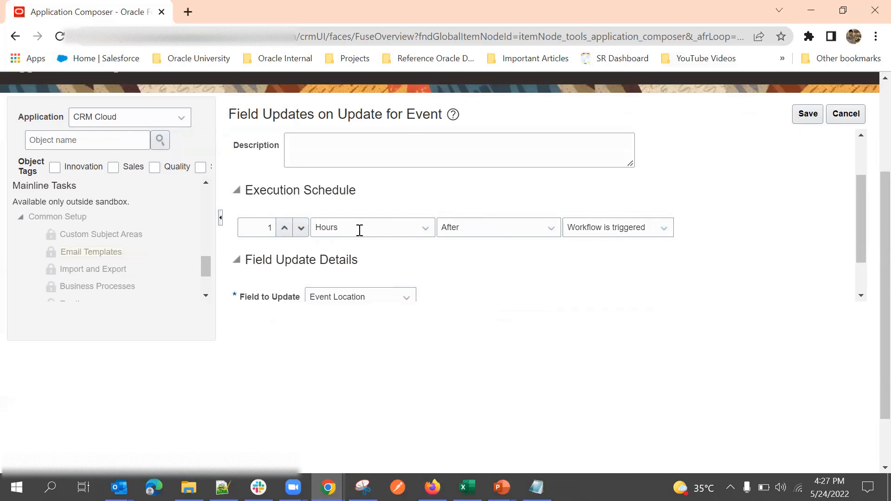
{"action": "scroll", "coordinate": [420, 302], "scroll_direction": "down", "scroll_amount": 4}
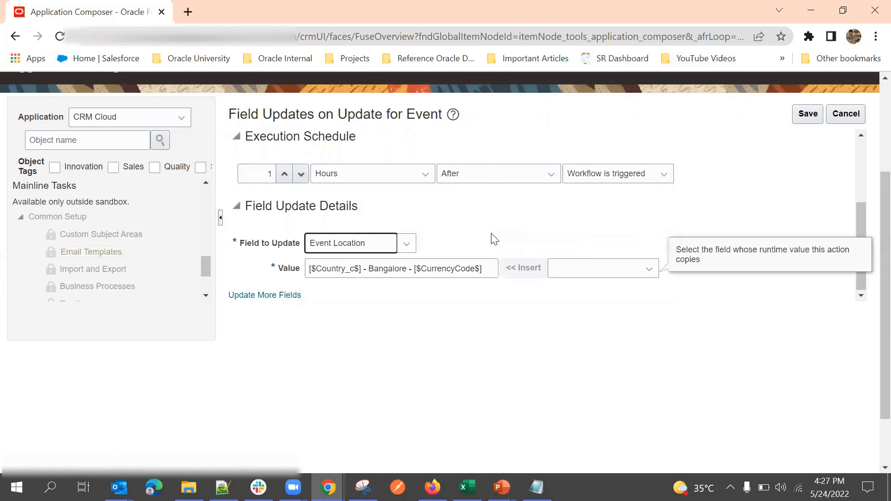
{"action": "scroll", "coordinate": [516, 241], "scroll_direction": "up", "scroll_amount": 2}
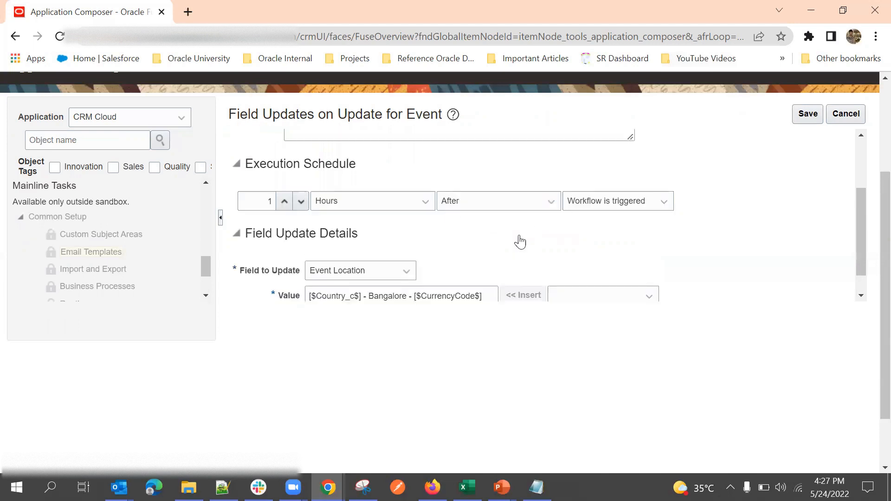
{"action": "scroll", "coordinate": [575, 196], "scroll_direction": "down", "scroll_amount": 2}
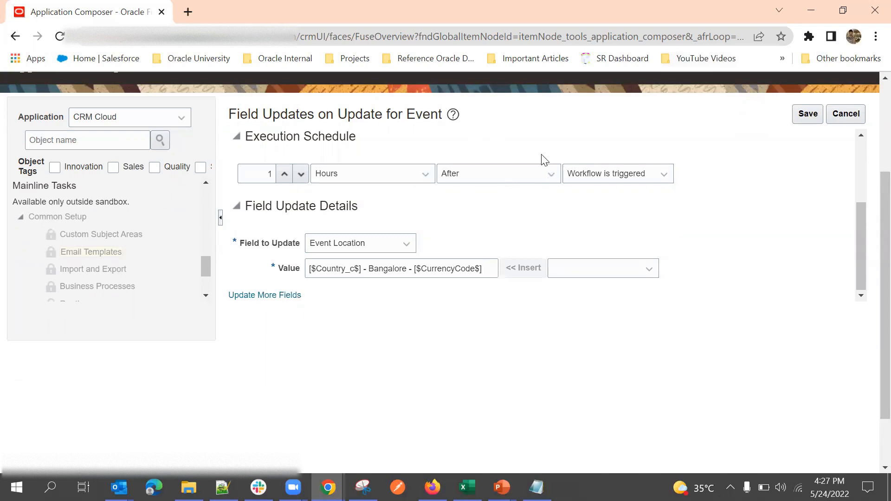
{"action": "left_click", "coordinate": [300, 174]}
{"action": "left_click", "coordinate": [377, 174]}
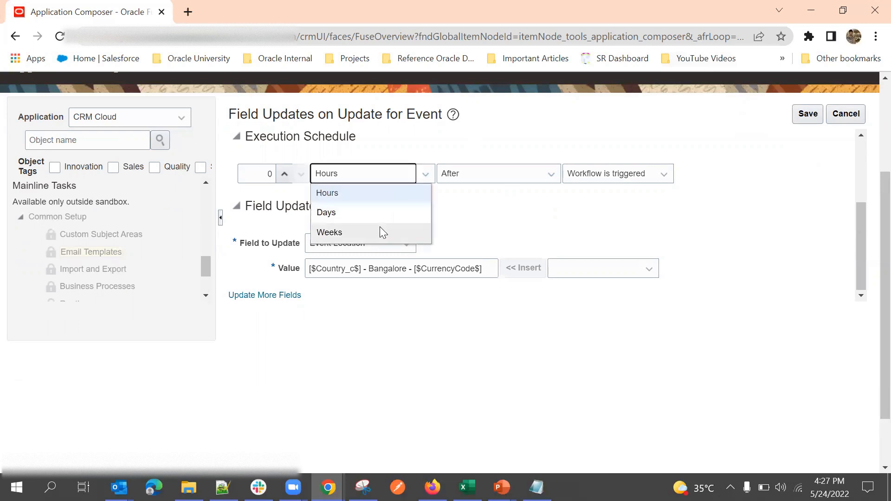
{"action": "left_click", "coordinate": [371, 197]}
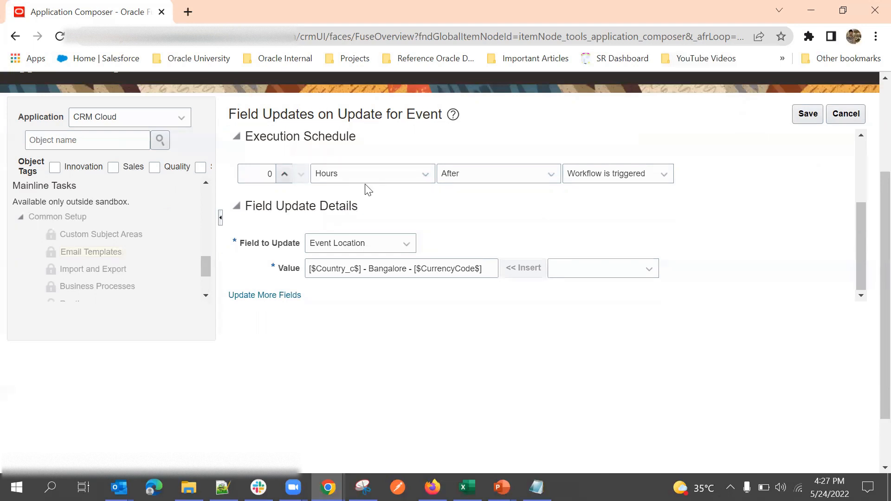
{"action": "scroll", "coordinate": [728, 195], "scroll_direction": "up", "scroll_amount": 1}
{"action": "scroll", "coordinate": [728, 195], "scroll_direction": "down", "scroll_amount": 1}
{"action": "left_click", "coordinate": [808, 114]}
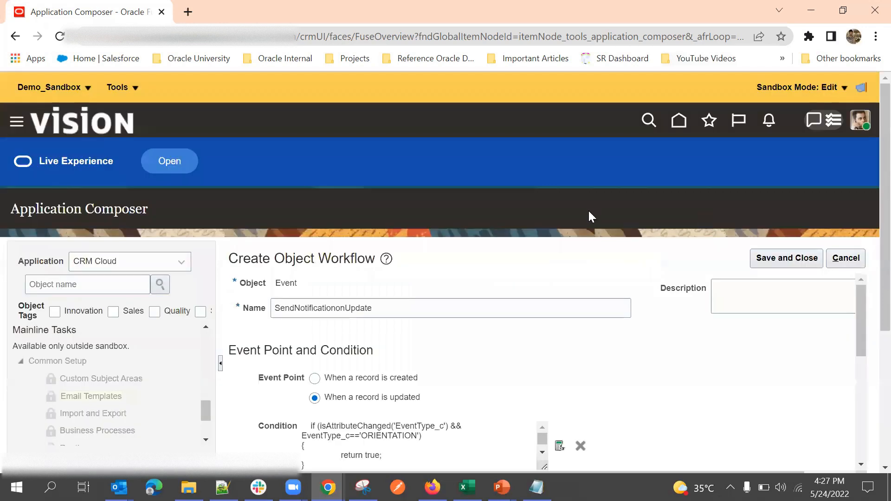
Step: Save and close the Account object workflow, returning to the Object Workflows search page
{"action": "scroll", "coordinate": [588, 214], "scroll_direction": "down", "scroll_amount": 10}
{"action": "scroll", "coordinate": [598, 253], "scroll_direction": "up", "scroll_amount": 4}
{"action": "left_click", "coordinate": [786, 193]}
{"action": "scroll", "coordinate": [693, 249], "scroll_direction": "up", "scroll_amount": 3}
{"action": "scroll", "coordinate": [419, 294], "scroll_direction": "up", "scroll_amount": 1}
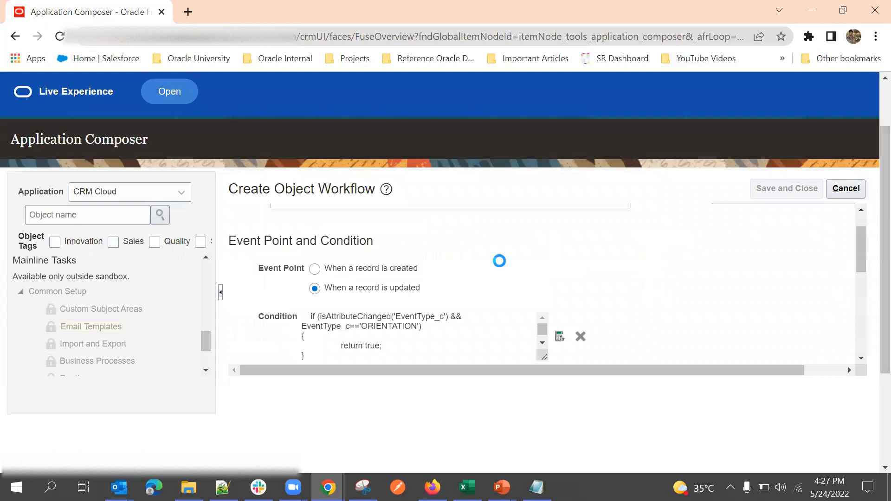
{"action": "scroll", "coordinate": [594, 259], "scroll_direction": "up", "scroll_amount": 3}
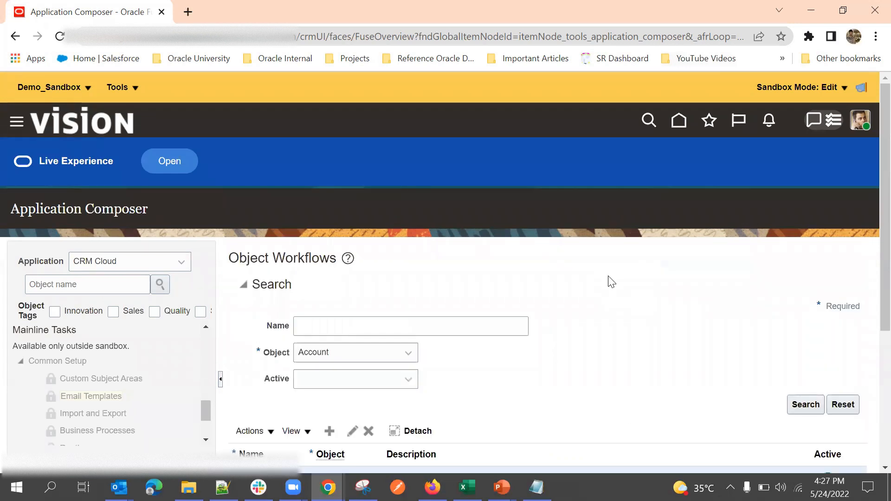
{"action": "scroll", "coordinate": [611, 282], "scroll_direction": "down", "scroll_amount": 3}
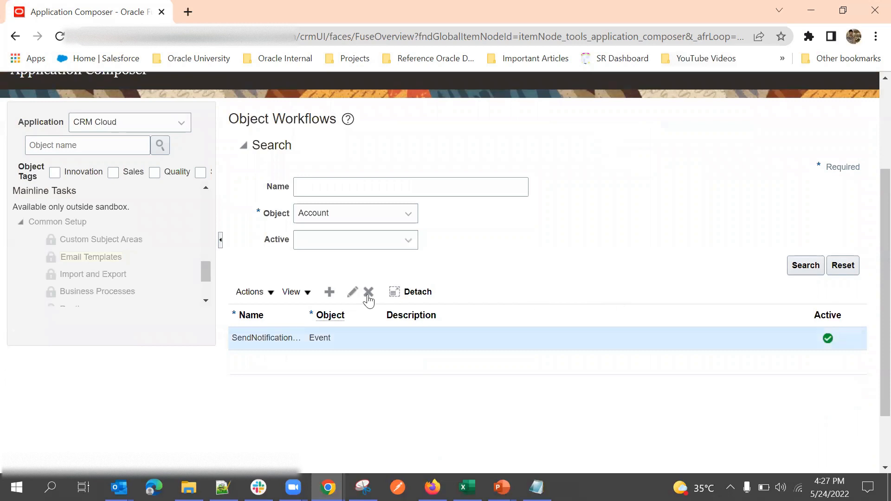
{"action": "scroll", "coordinate": [596, 221], "scroll_direction": "up", "scroll_amount": 3}
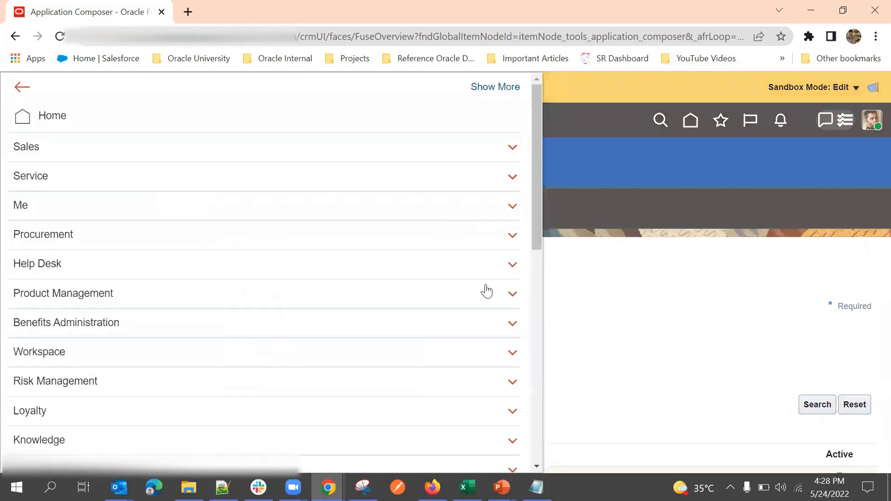
Step: Go to Sales > Events and open the Campus Tour event's summary
{"action": "scroll", "coordinate": [217, 232], "scroll_direction": "down", "scroll_amount": 5}
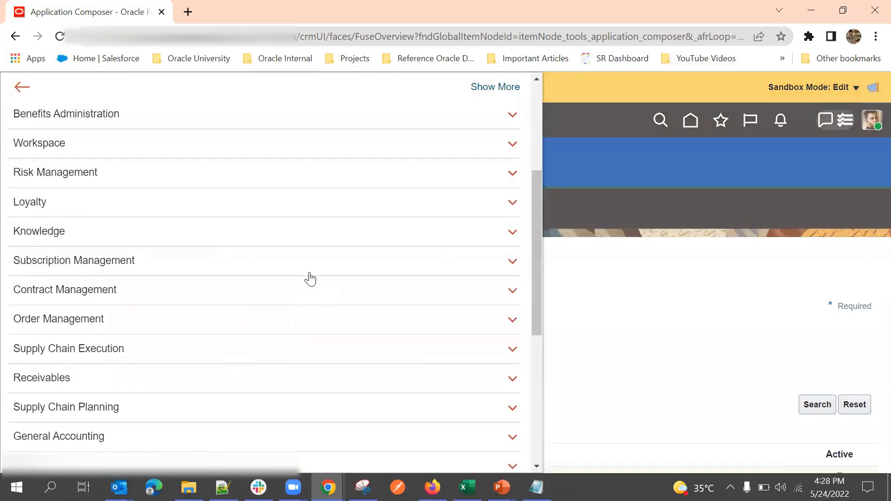
{"action": "scroll", "coordinate": [278, 274], "scroll_direction": "down", "scroll_amount": 2}
{"action": "scroll", "coordinate": [131, 239], "scroll_direction": "up", "scroll_amount": 3}
{"action": "scroll", "coordinate": [131, 238], "scroll_direction": "up", "scroll_amount": 3}
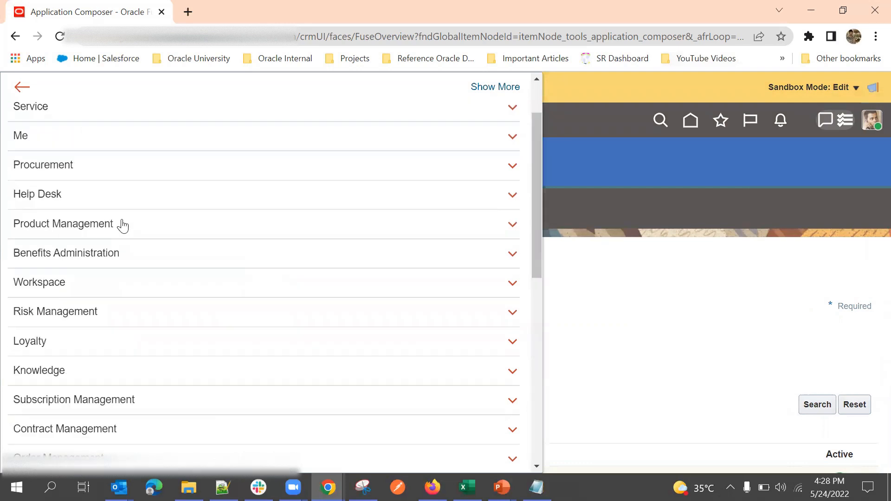
{"action": "scroll", "coordinate": [113, 143], "scroll_direction": "up", "scroll_amount": 2}
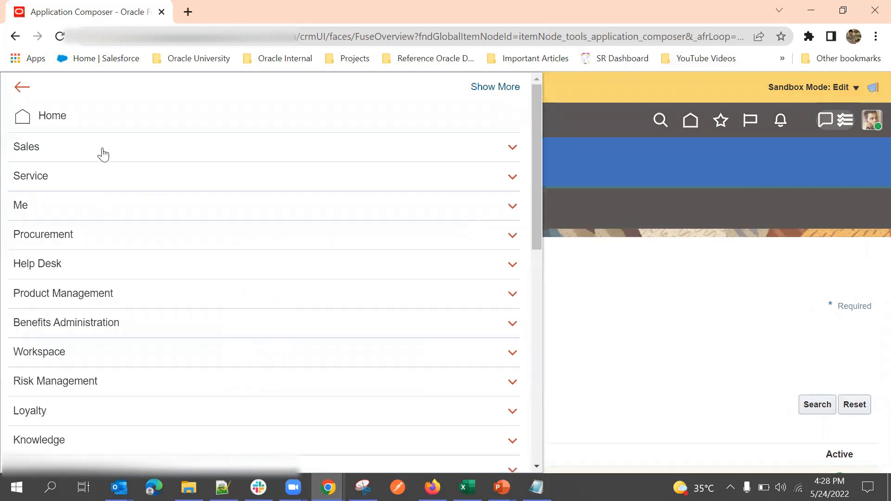
{"action": "left_click", "coordinate": [99, 150]}
{"action": "left_click", "coordinate": [627, 297]}
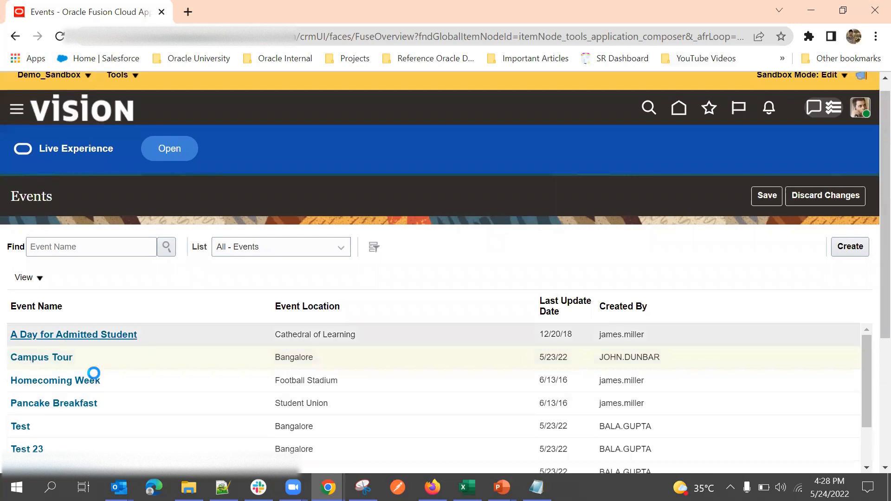
{"action": "left_click", "coordinate": [59, 358]}
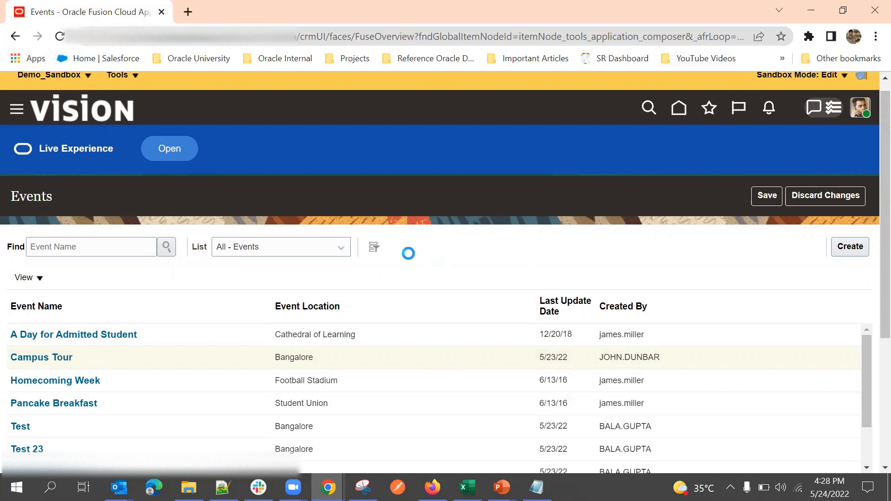
{"action": "scroll", "coordinate": [492, 241], "scroll_direction": "up", "scroll_amount": 1}
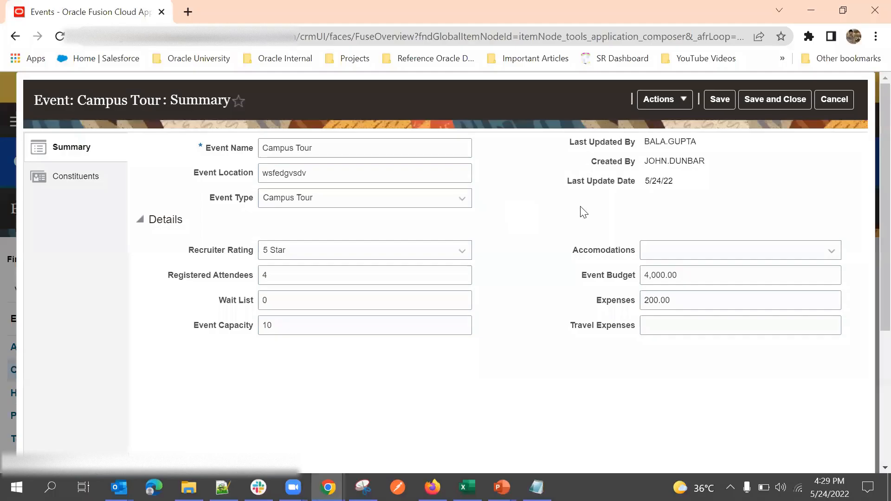
Step: Change the Campus Tour event type to Orientation and save it
{"action": "left_click", "coordinate": [374, 204]}
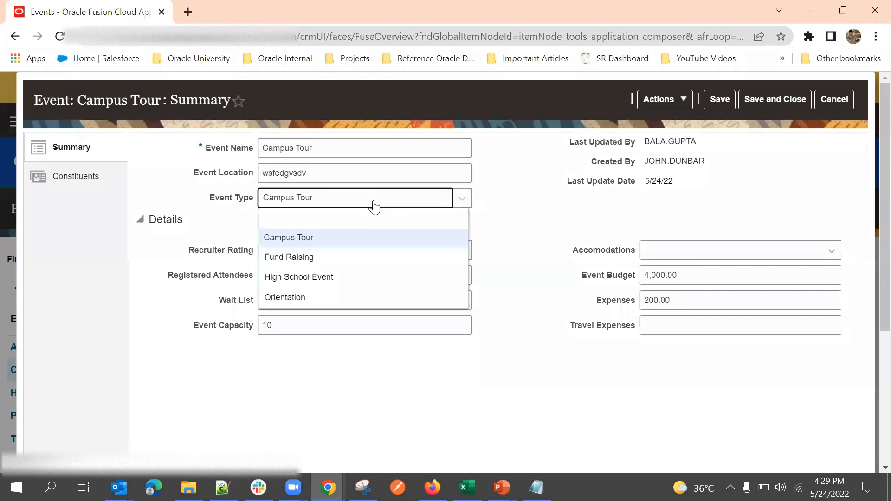
{"action": "left_click", "coordinate": [515, 181]}
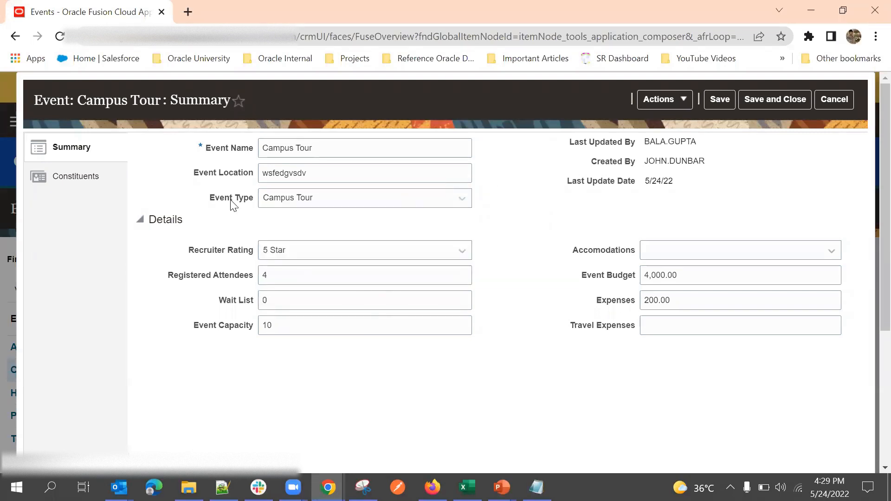
{"action": "left_click", "coordinate": [301, 194]}
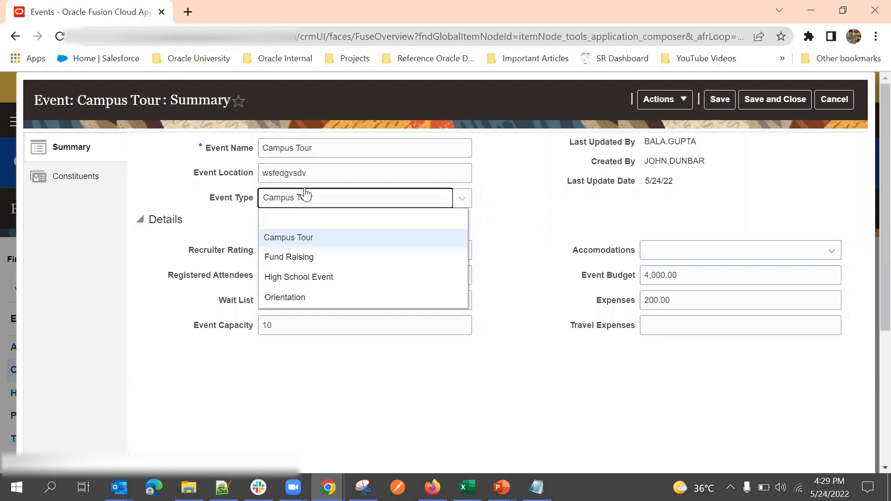
{"action": "left_click", "coordinate": [314, 298]}
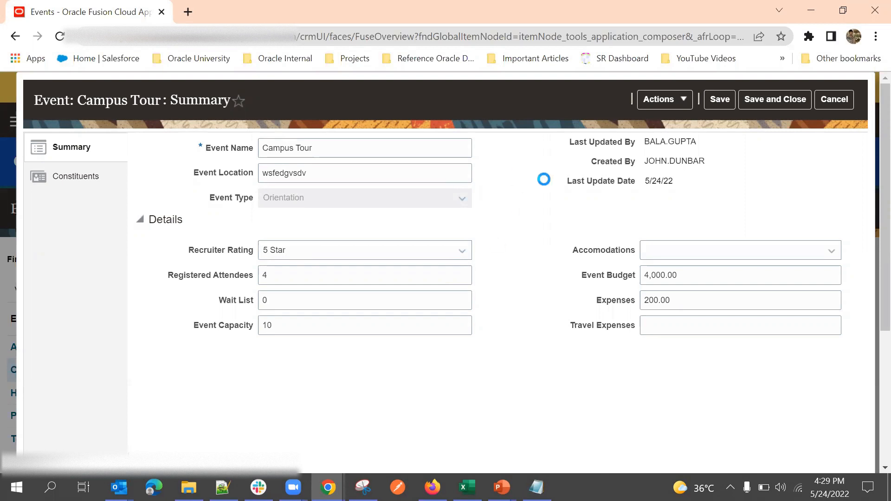
{"action": "left_click", "coordinate": [729, 95]}
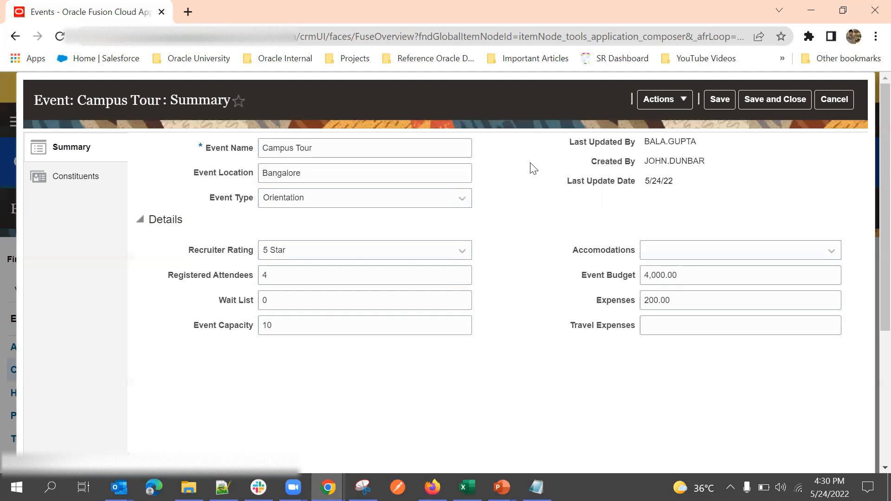
Step: Check that the Event Location field now reads Bangalore
{"action": "double_click", "coordinate": [293, 173]}
{"action": "left_click", "coordinate": [555, 135]}
{"action": "double_click", "coordinate": [283, 176]}
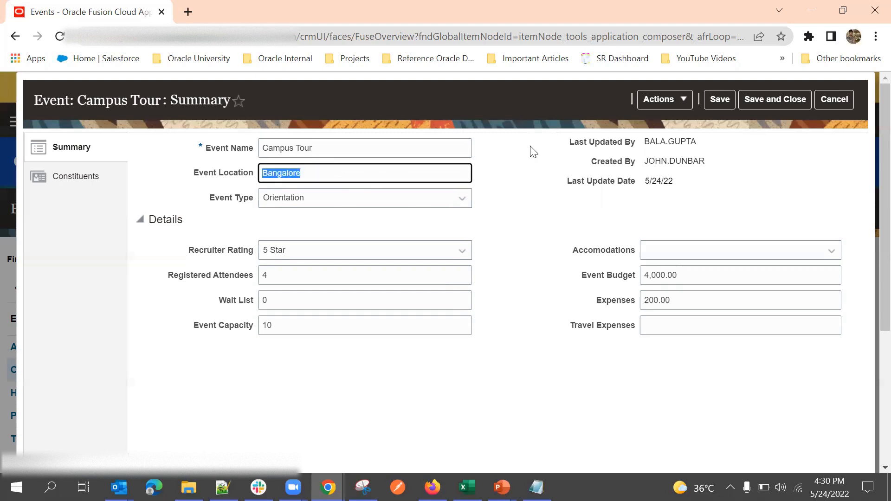
{"action": "left_click", "coordinate": [543, 156]}
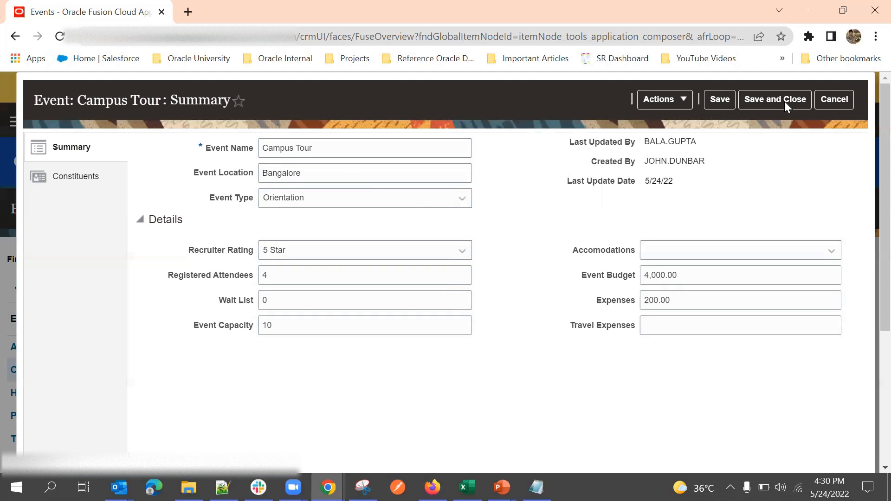
Step: Cancel out of the Campus Tour event, reopening and closing it several times without saving
{"action": "left_click", "coordinate": [834, 99]}
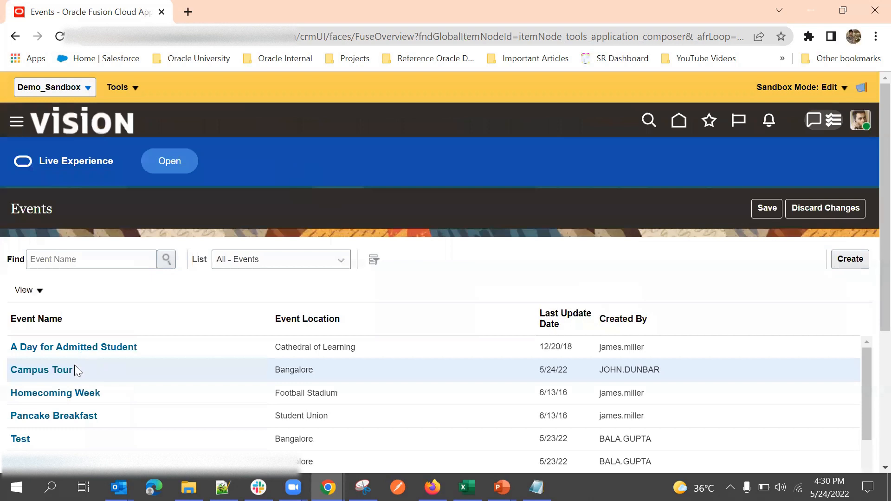
{"action": "left_click", "coordinate": [70, 369]}
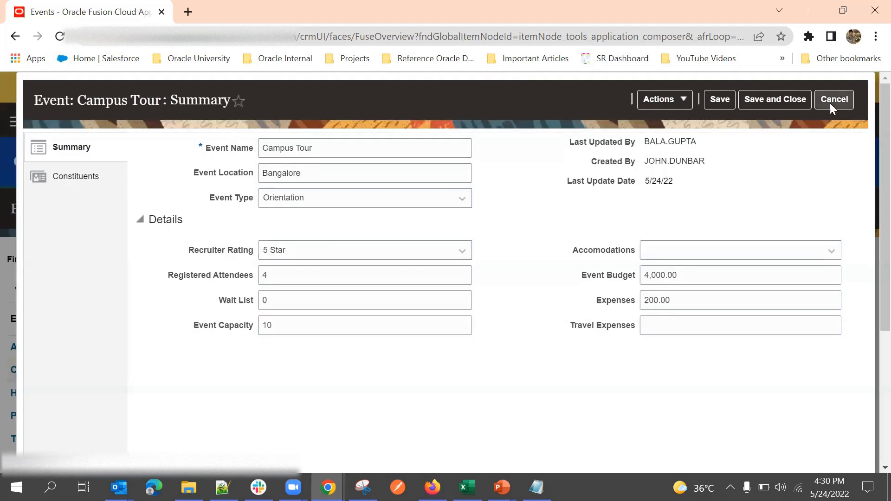
{"action": "left_click", "coordinate": [830, 103]}
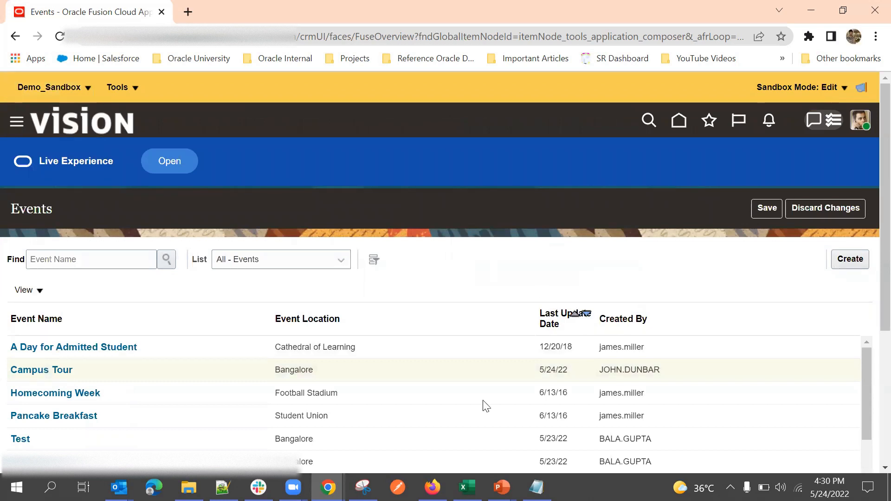
{"action": "left_click", "coordinate": [45, 370]}
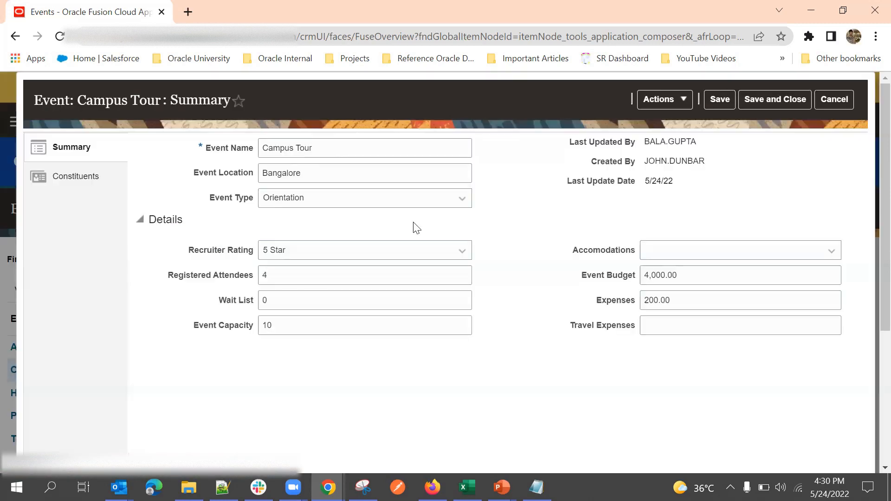
{"action": "left_click", "coordinate": [835, 101]}
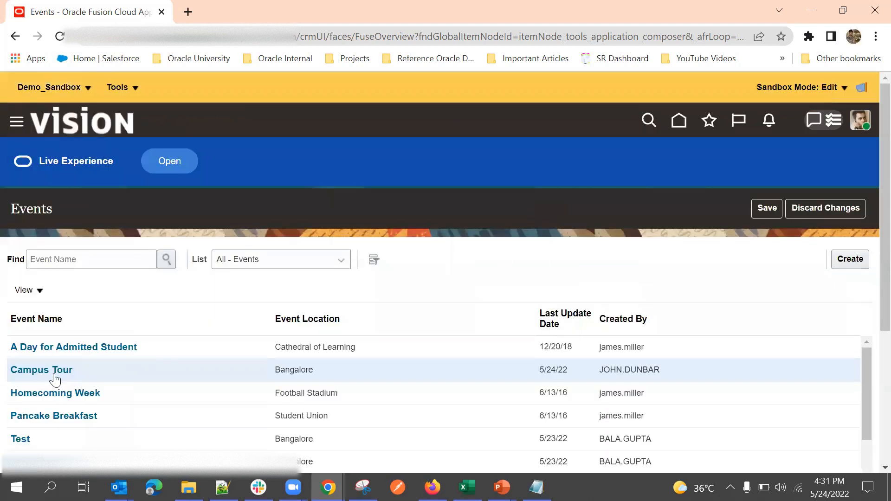
{"action": "left_click", "coordinate": [54, 374]}
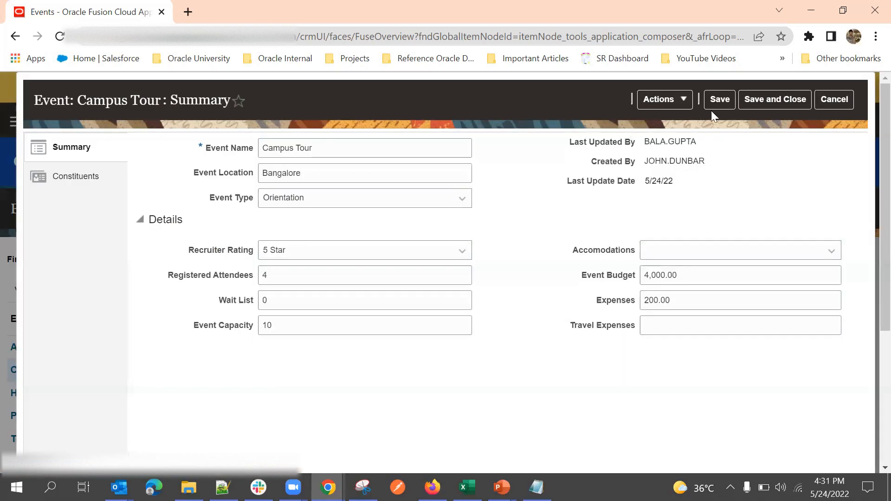
{"action": "left_click", "coordinate": [827, 99]}
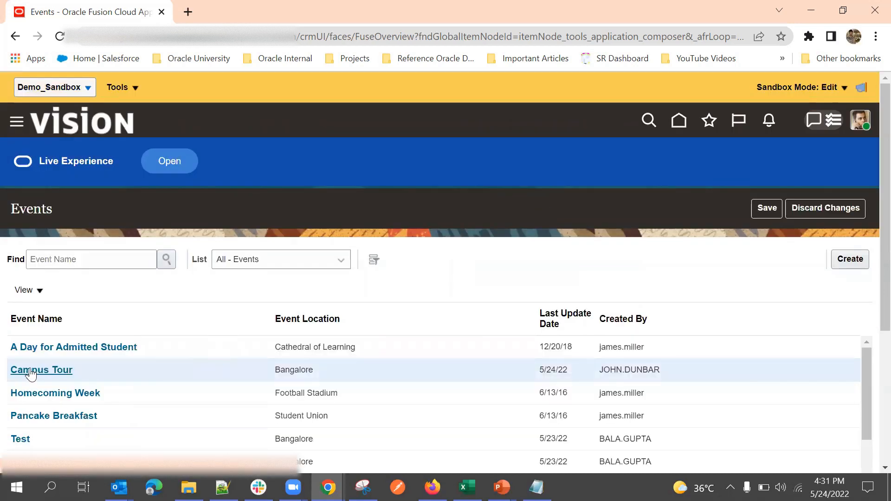
{"action": "left_click", "coordinate": [29, 372]}
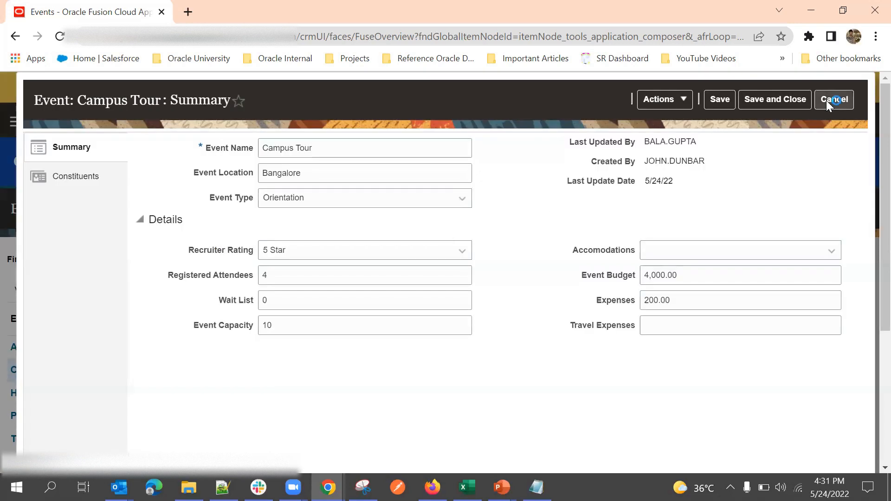
{"action": "left_click", "coordinate": [825, 100]}
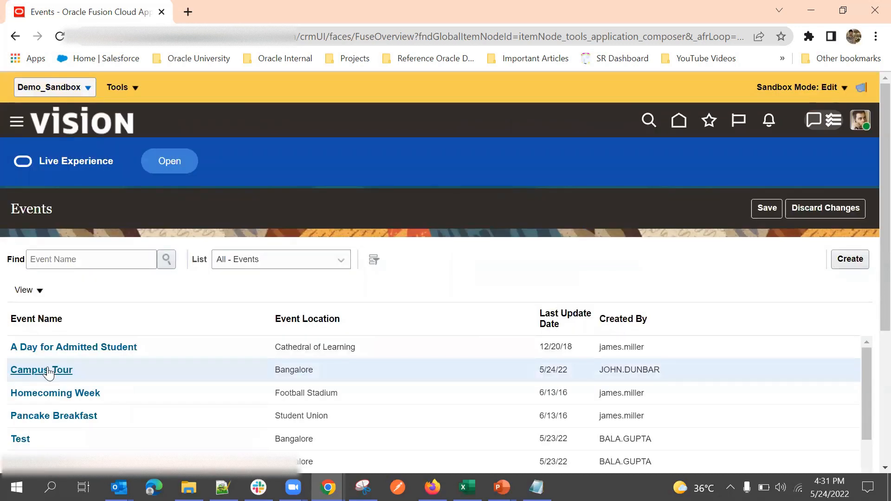
{"action": "left_click", "coordinate": [46, 370]}
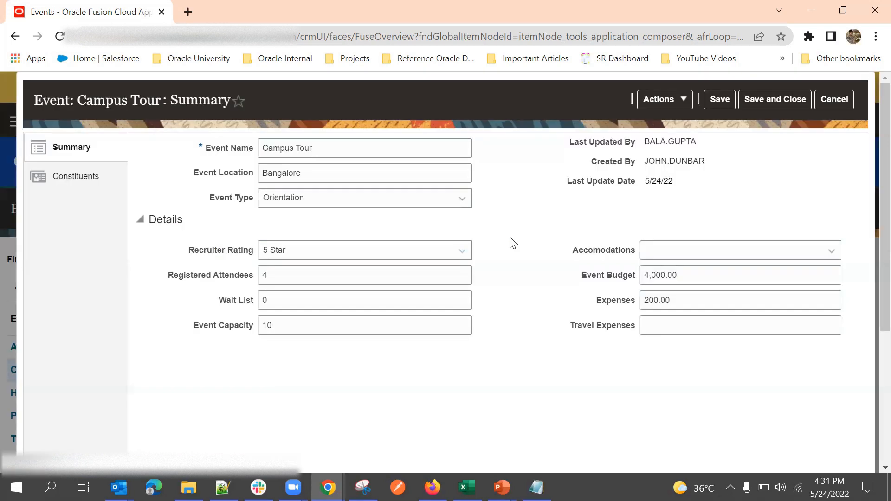
{"action": "left_click", "coordinate": [829, 101]}
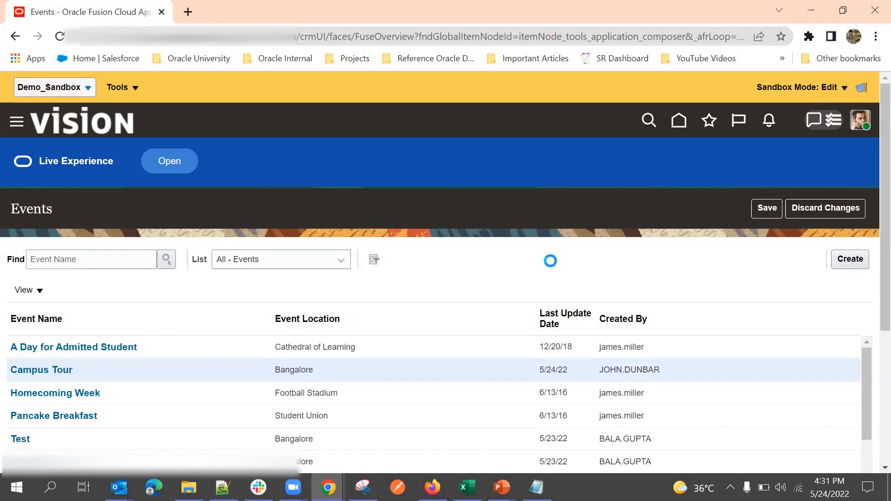
Step: Close Campus Tour once more and switch to Application Composer via Tools
{"action": "left_click", "coordinate": [41, 370]}
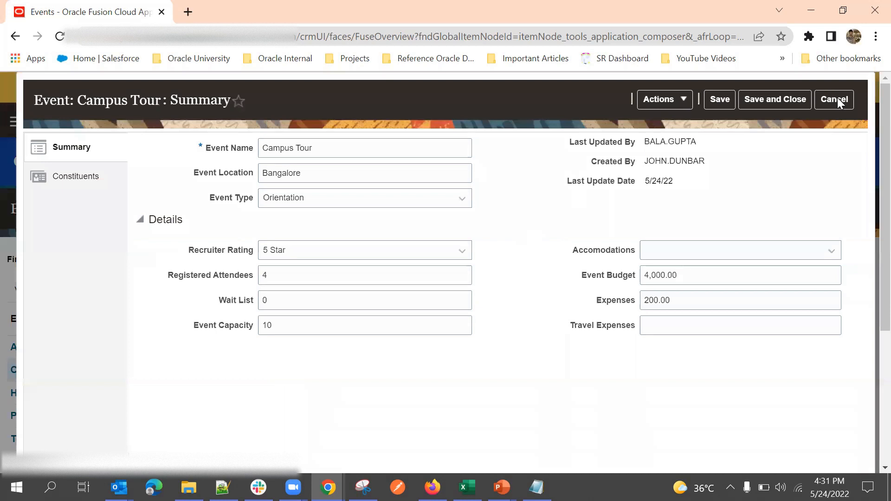
{"action": "left_click", "coordinate": [835, 100]}
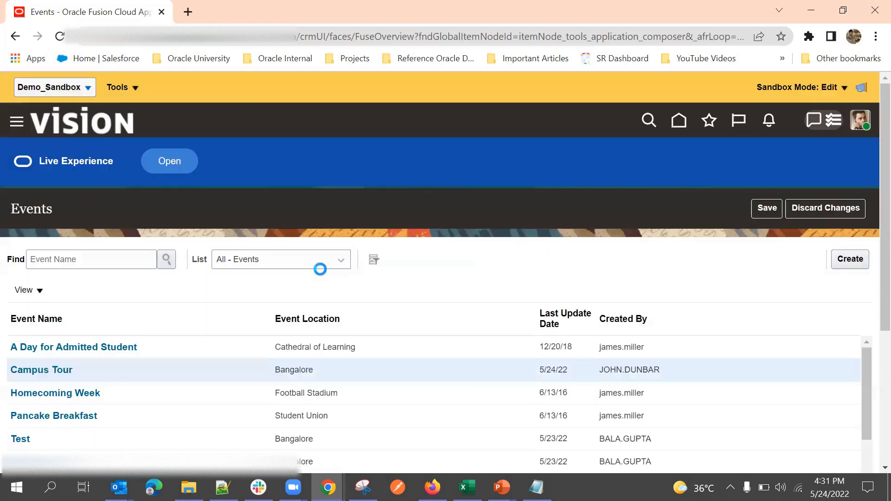
{"action": "left_click", "coordinate": [122, 85]}
{"action": "left_click", "coordinate": [157, 155]}
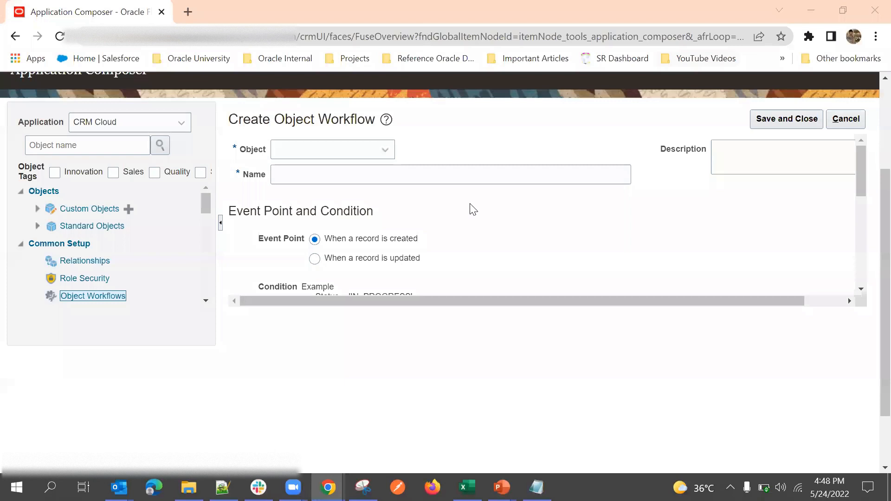
Step: Select Account as the object and name the workflow Test, triggered when a record is created
{"action": "scroll", "coordinate": [472, 208], "scroll_direction": "down", "scroll_amount": 5}
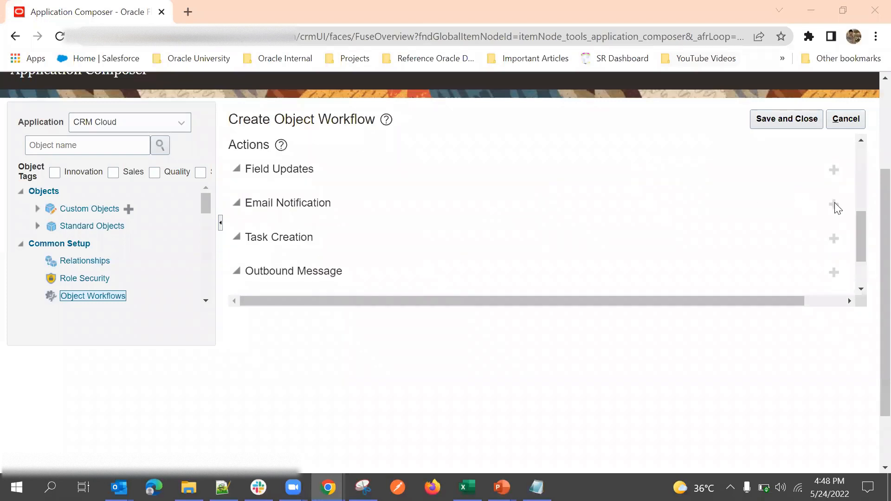
{"action": "scroll", "coordinate": [352, 200], "scroll_direction": "up", "scroll_amount": 5}
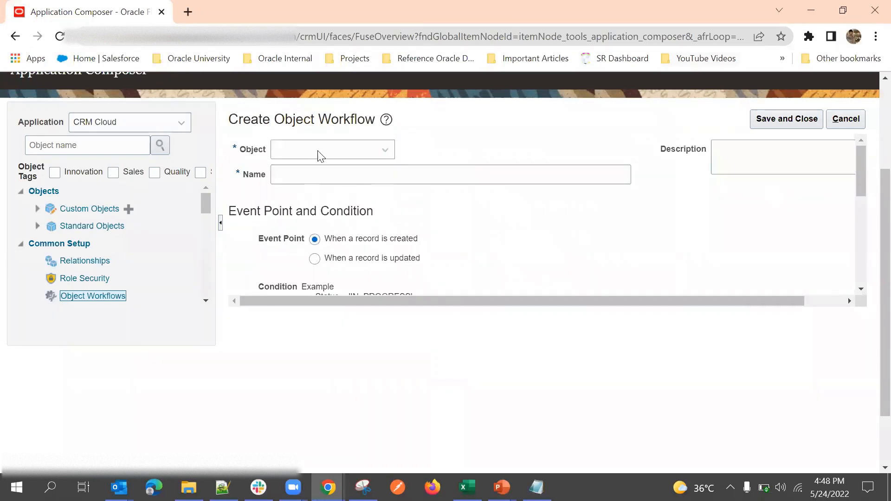
{"action": "left_click", "coordinate": [319, 156]}
{"action": "left_click", "coordinate": [322, 186]}
{"action": "left_click", "coordinate": [311, 172]}
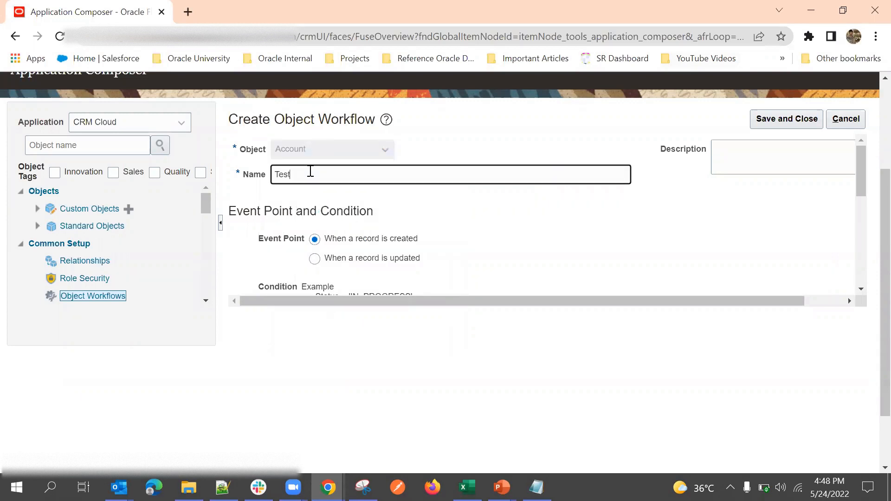
{"action": "scroll", "coordinate": [492, 257], "scroll_direction": "down", "scroll_amount": 3}
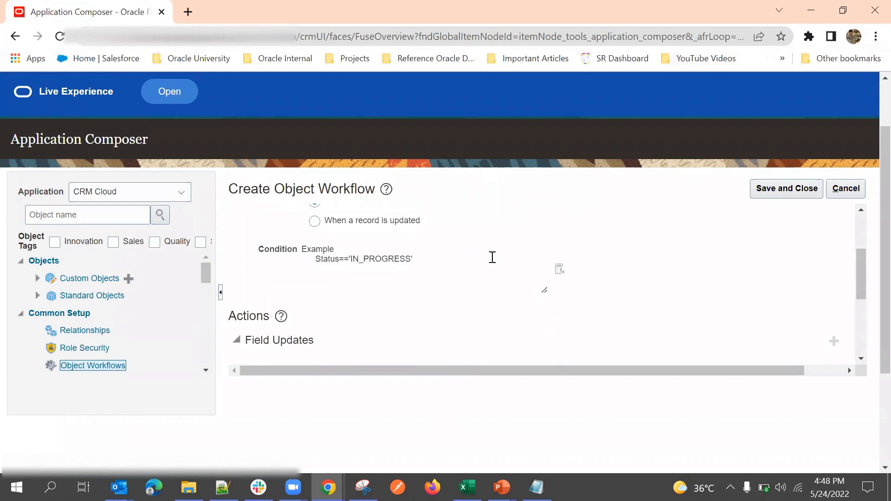
{"action": "scroll", "coordinate": [492, 257], "scroll_direction": "down", "scroll_amount": 1}
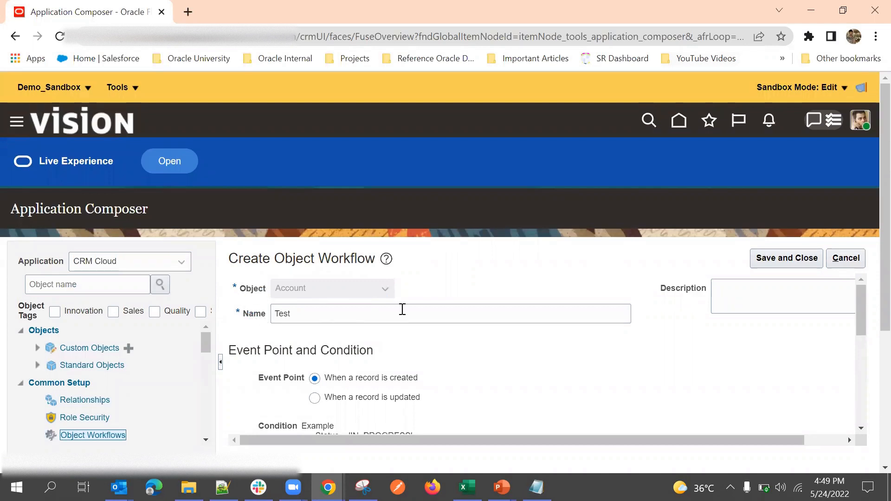
{"action": "scroll", "coordinate": [507, 263], "scroll_direction": "down", "scroll_amount": 3}
{"action": "scroll", "coordinate": [746, 274], "scroll_direction": "down", "scroll_amount": 4}
{"action": "scroll", "coordinate": [817, 281], "scroll_direction": "up", "scroll_amount": 3}
{"action": "scroll", "coordinate": [823, 282], "scroll_direction": "down", "scroll_amount": 3}
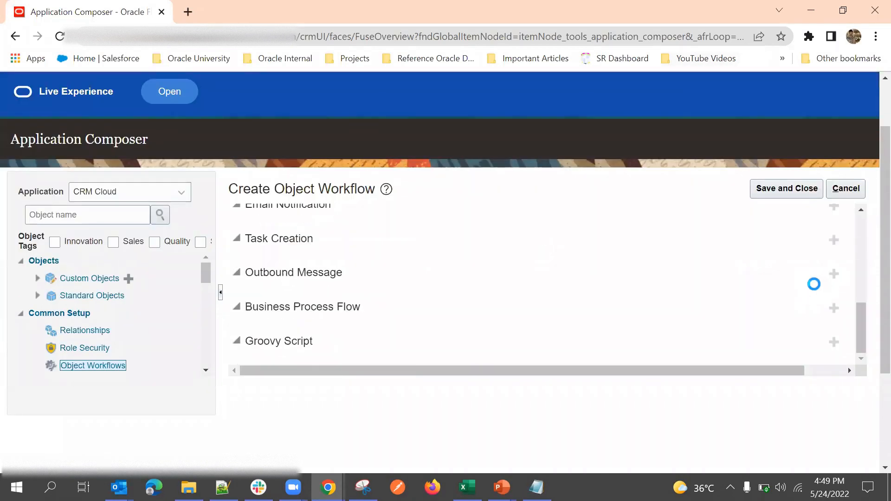
{"action": "scroll", "coordinate": [814, 284], "scroll_direction": "up", "scroll_amount": 2}
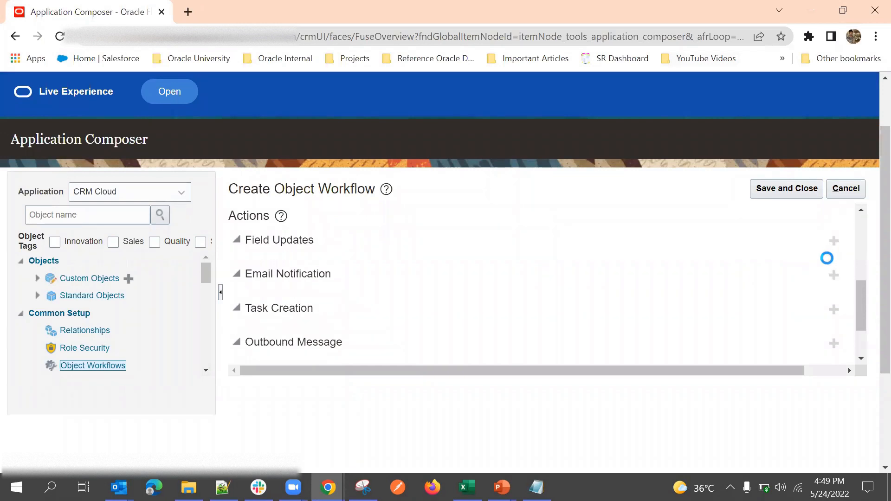
{"action": "scroll", "coordinate": [467, 280], "scroll_direction": "up", "scroll_amount": 1}
{"action": "scroll", "coordinate": [585, 253], "scroll_direction": "up", "scroll_amount": 5}
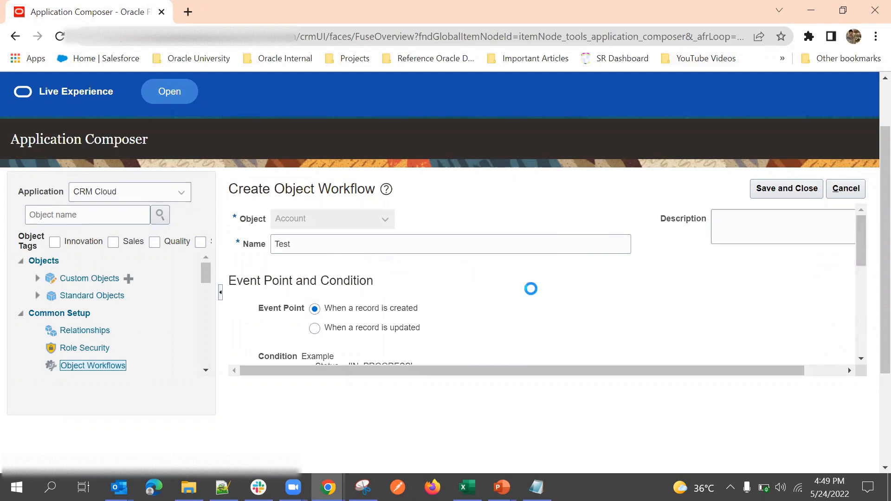
{"action": "scroll", "coordinate": [531, 288], "scroll_direction": "down", "scroll_amount": 5}
{"action": "scroll", "coordinate": [680, 258], "scroll_direction": "up", "scroll_amount": 2}
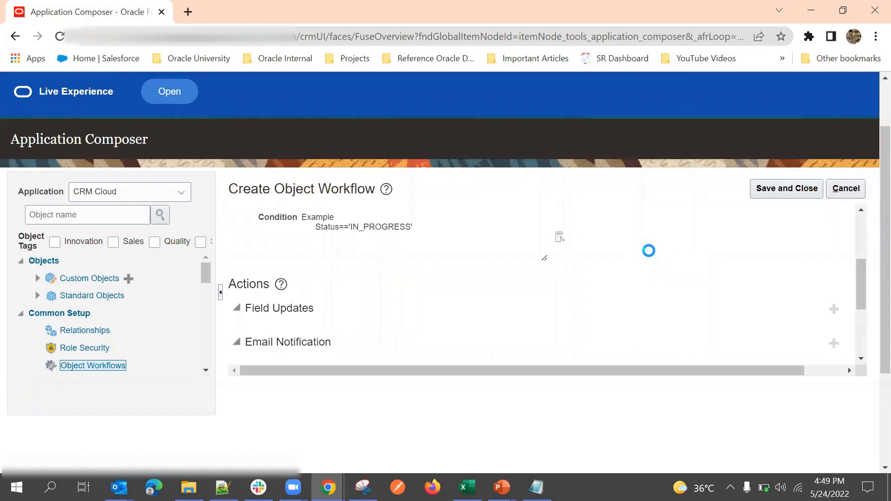
{"action": "scroll", "coordinate": [605, 245], "scroll_direction": "down", "scroll_amount": 2}
{"action": "scroll", "coordinate": [598, 239], "scroll_direction": "up", "scroll_amount": 3}
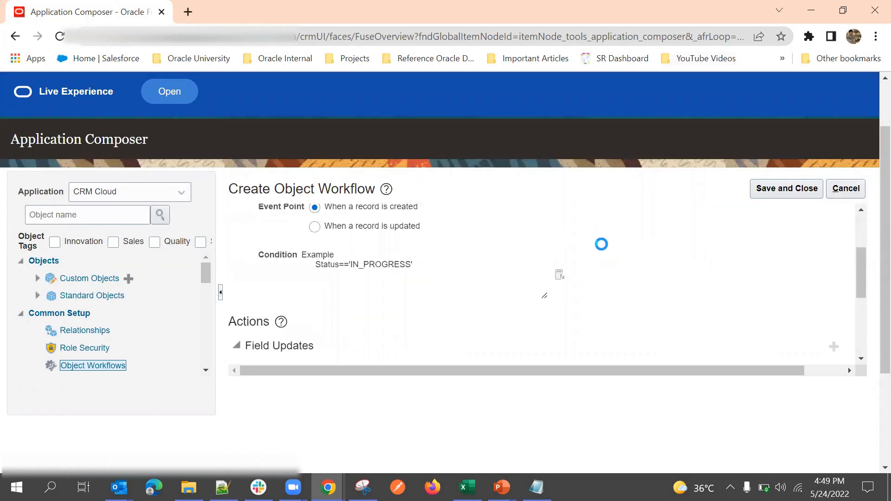
{"action": "scroll", "coordinate": [601, 244], "scroll_direction": "up", "scroll_amount": 1}
{"action": "scroll", "coordinate": [617, 250], "scroll_direction": "down", "scroll_amount": 3}
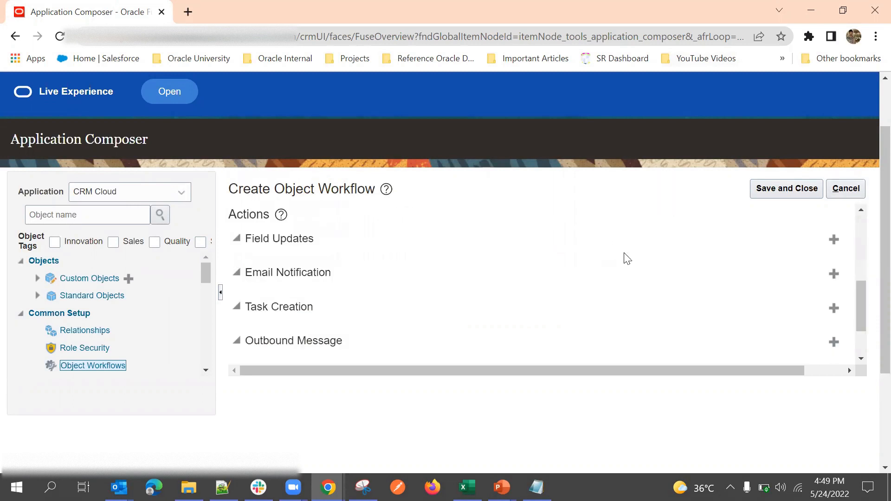
Step: Add an email notification action named 'Test Email' to the workflow
{"action": "left_click", "coordinate": [834, 274]}
{"action": "scroll", "coordinate": [588, 262], "scroll_direction": "down", "scroll_amount": 2}
{"action": "scroll", "coordinate": [588, 261], "scroll_direction": "up", "scroll_amount": 2}
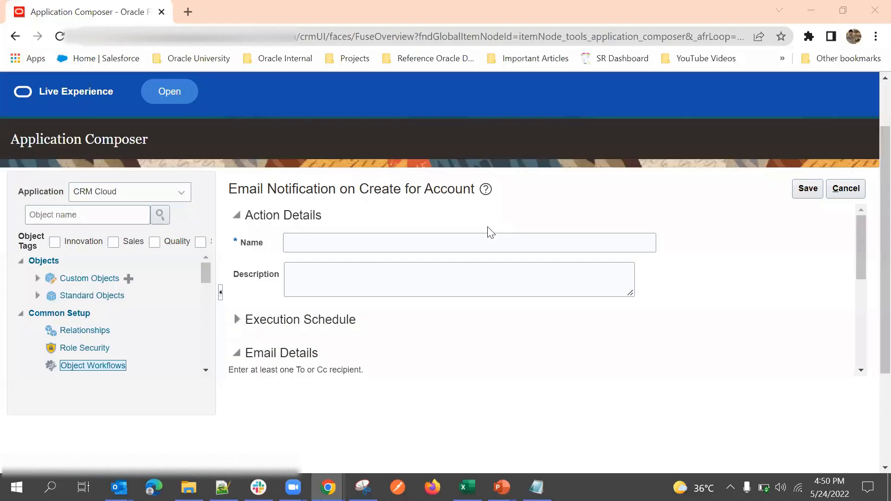
{"action": "left_click", "coordinate": [394, 245]}
{"action": "type", "text": "Test"}
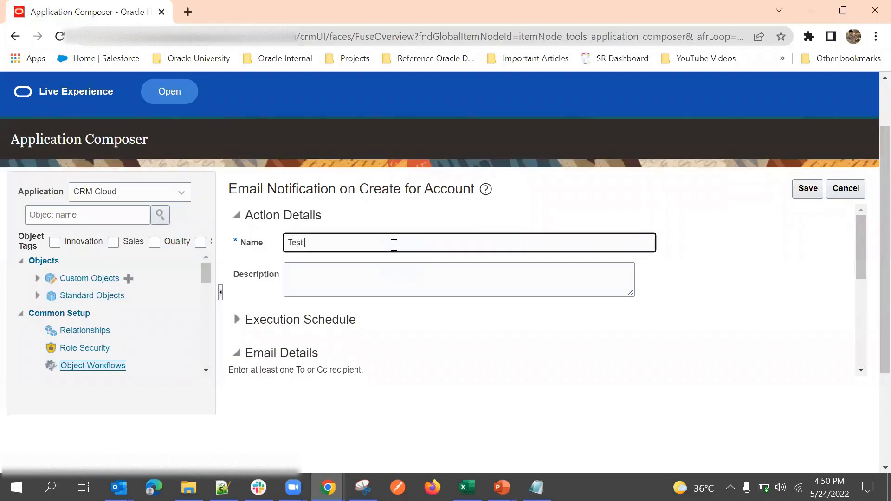
{"action": "left_click", "coordinate": [471, 211]}
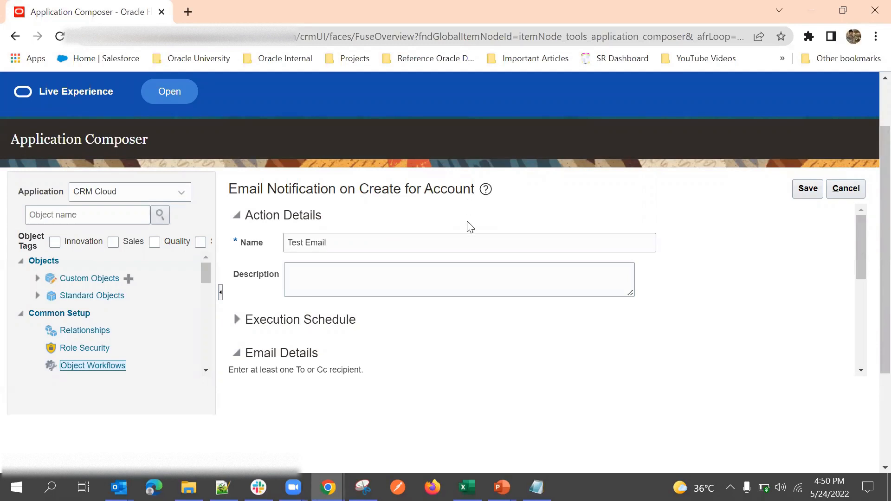
Step: Browse the Email Template list, then open the To Address recipient picker
{"action": "scroll", "coordinate": [469, 227], "scroll_direction": "down", "scroll_amount": 2}
{"action": "scroll", "coordinate": [493, 320], "scroll_direction": "down", "scroll_amount": 3}
{"action": "scroll", "coordinate": [524, 252], "scroll_direction": "up", "scroll_amount": 3}
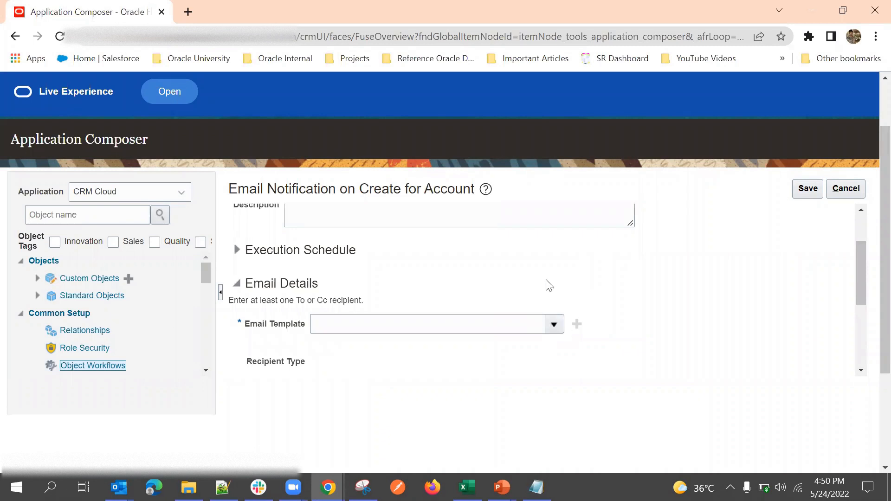
{"action": "scroll", "coordinate": [547, 284], "scroll_direction": "down", "scroll_amount": 3}
{"action": "scroll", "coordinate": [537, 278], "scroll_direction": "up", "scroll_amount": 2}
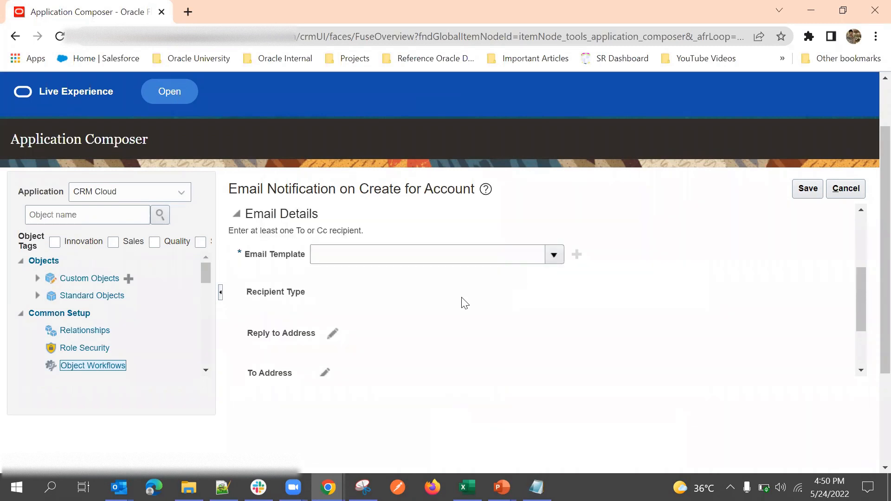
{"action": "left_click", "coordinate": [553, 254]}
{"action": "left_click", "coordinate": [478, 324]}
{"action": "scroll", "coordinate": [537, 283], "scroll_direction": "down", "scroll_amount": 2}
{"action": "scroll", "coordinate": [441, 285], "scroll_direction": "up", "scroll_amount": 2}
{"action": "scroll", "coordinate": [370, 288], "scroll_direction": "down", "scroll_amount": 2}
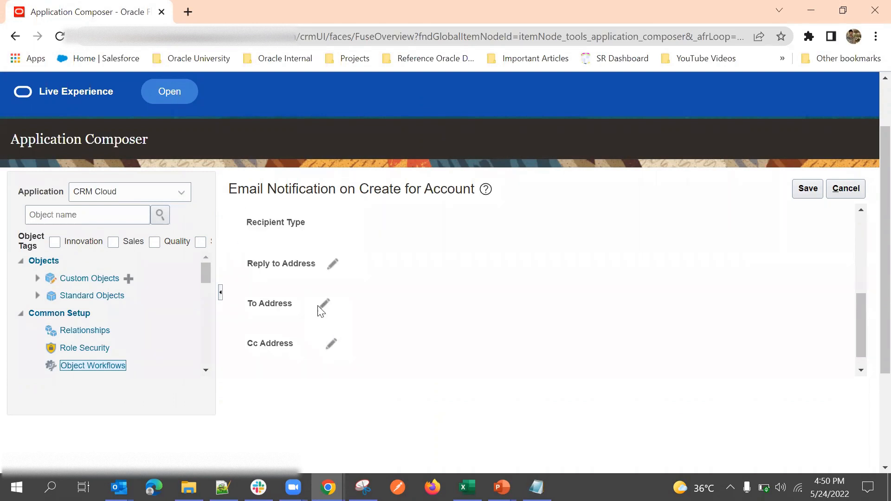
{"action": "left_click", "coordinate": [323, 308]}
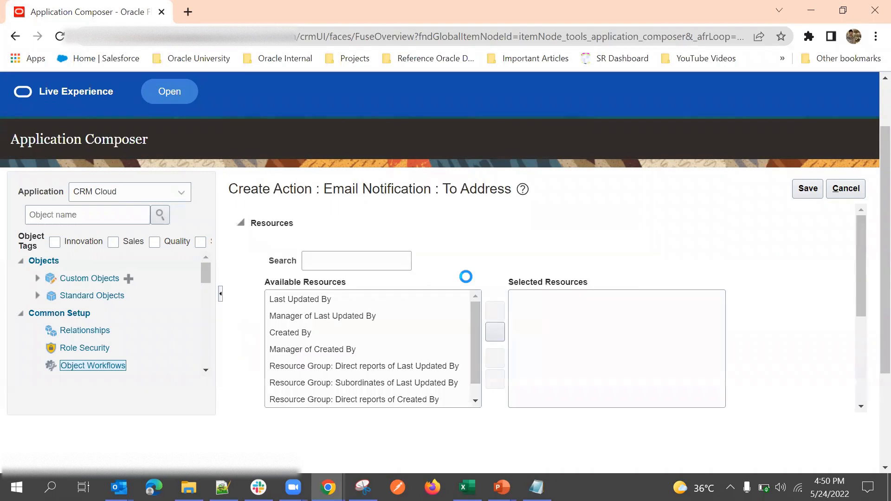
{"action": "scroll", "coordinate": [467, 275], "scroll_direction": "down", "scroll_amount": 1}
{"action": "scroll", "coordinate": [448, 267], "scroll_direction": "up", "scroll_amount": 1}
{"action": "scroll", "coordinate": [442, 270], "scroll_direction": "down", "scroll_amount": 2}
{"action": "scroll", "coordinate": [409, 301], "scroll_direction": "up", "scroll_amount": 1}
{"action": "scroll", "coordinate": [391, 319], "scroll_direction": "up", "scroll_amount": 2}
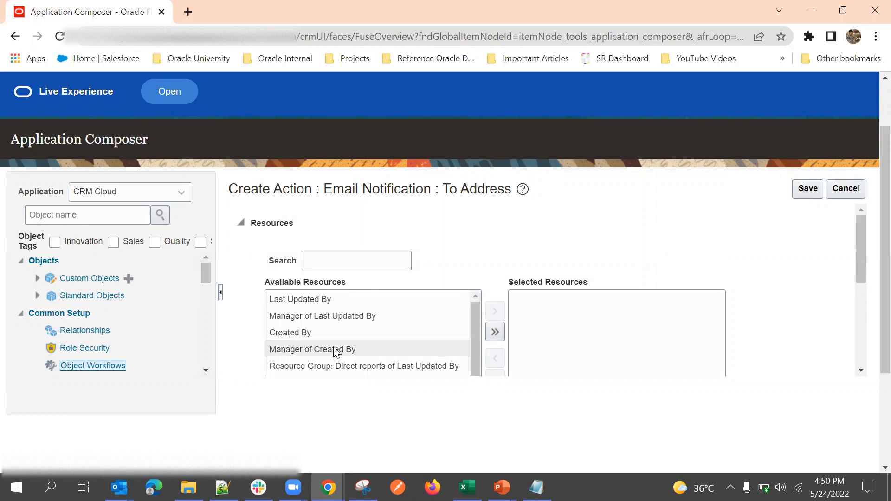
{"action": "scroll", "coordinate": [378, 320], "scroll_direction": "down", "scroll_amount": 1}
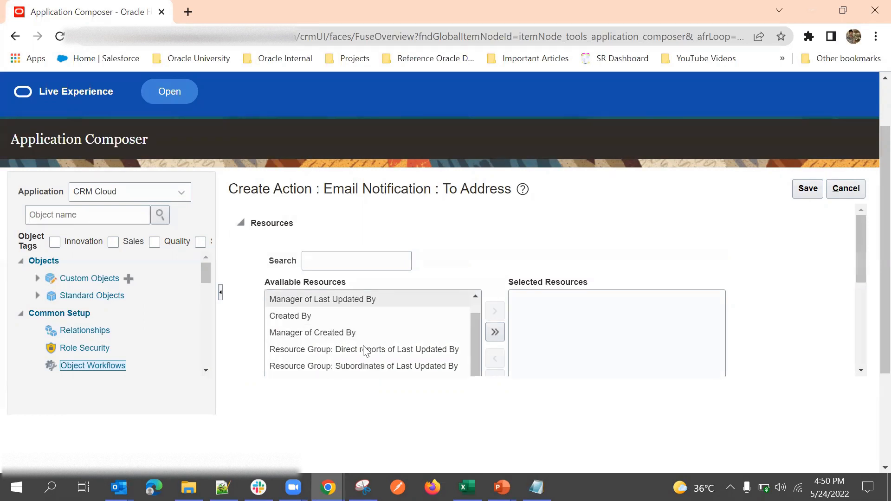
{"action": "scroll", "coordinate": [443, 292], "scroll_direction": "down", "scroll_amount": 1}
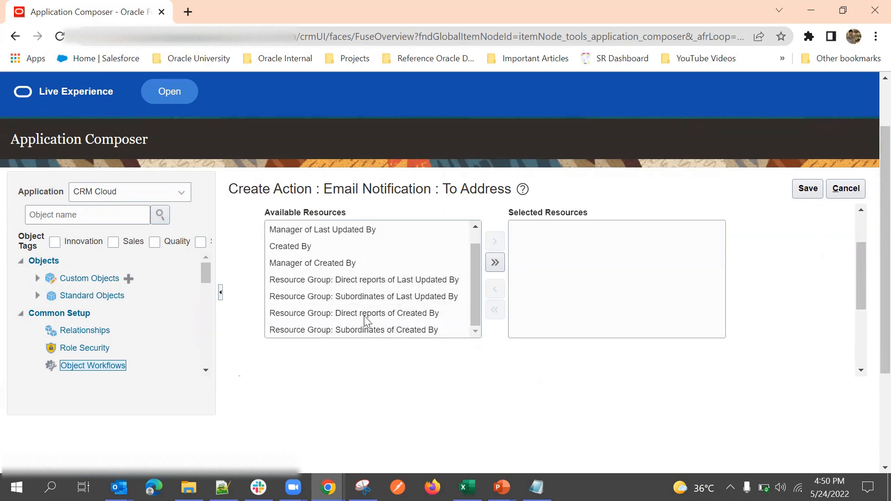
{"action": "double_click", "coordinate": [384, 300]}
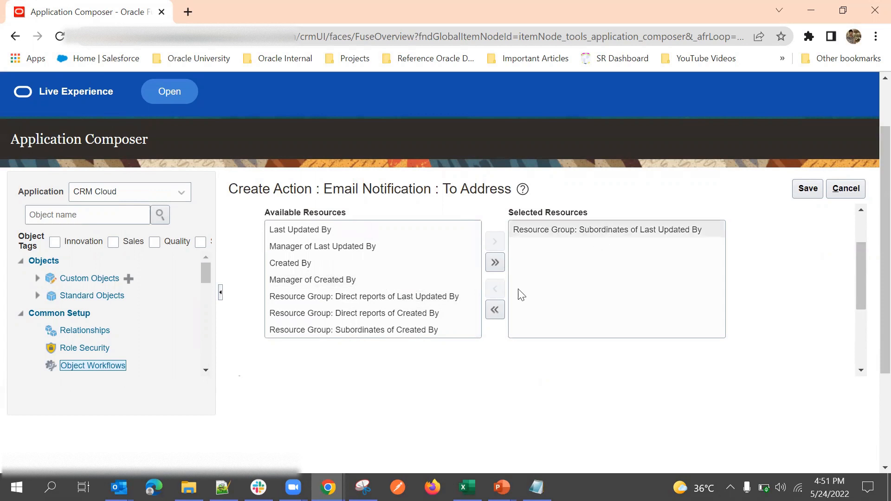
{"action": "scroll", "coordinate": [518, 290], "scroll_direction": "down", "scroll_amount": 3}
{"action": "left_click", "coordinate": [240, 243]}
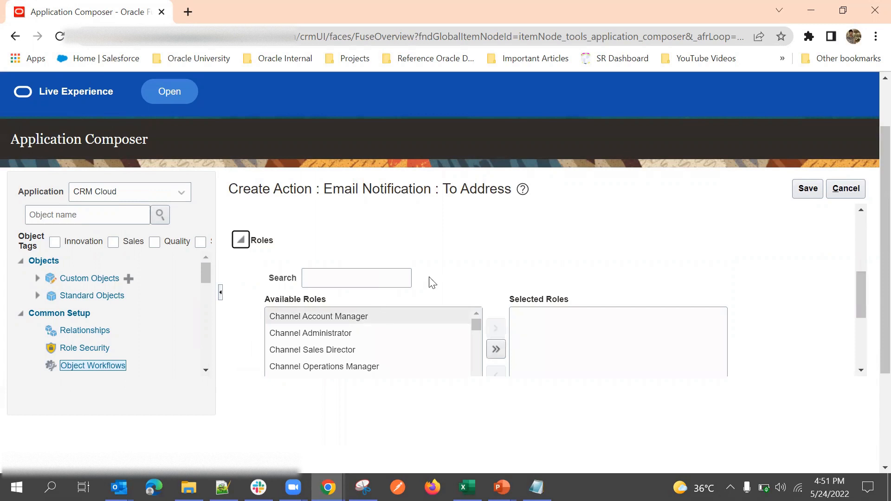
{"action": "scroll", "coordinate": [366, 340], "scroll_direction": "down", "scroll_amount": 5}
{"action": "scroll", "coordinate": [365, 343], "scroll_direction": "down", "scroll_amount": 3}
{"action": "scroll", "coordinate": [363, 344], "scroll_direction": "up", "scroll_amount": 3}
{"action": "scroll", "coordinate": [352, 348], "scroll_direction": "down", "scroll_amount": 2}
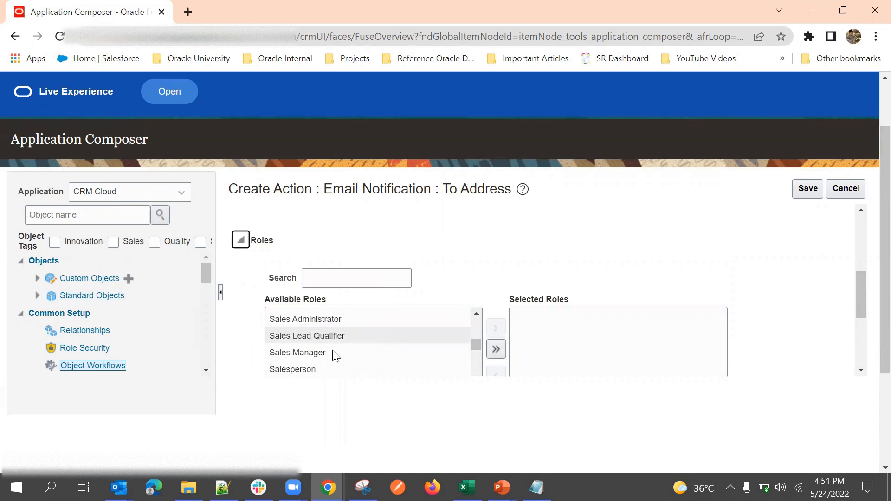
{"action": "double_click", "coordinate": [332, 352]}
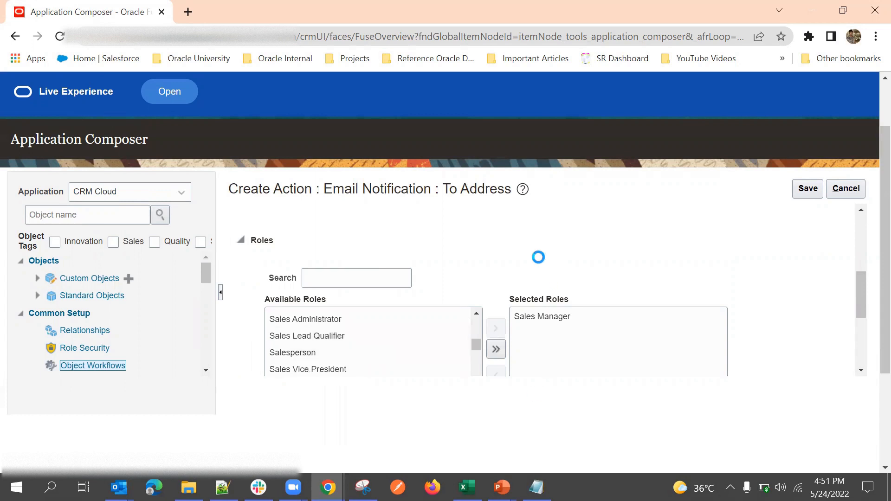
{"action": "scroll", "coordinate": [538, 257], "scroll_direction": "down", "scroll_amount": 1}
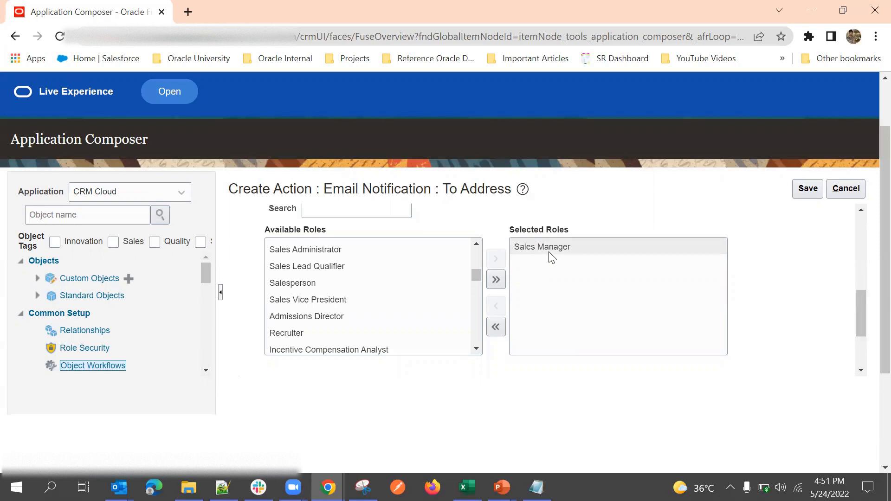
{"action": "scroll", "coordinate": [598, 269], "scroll_direction": "down", "scroll_amount": 1}
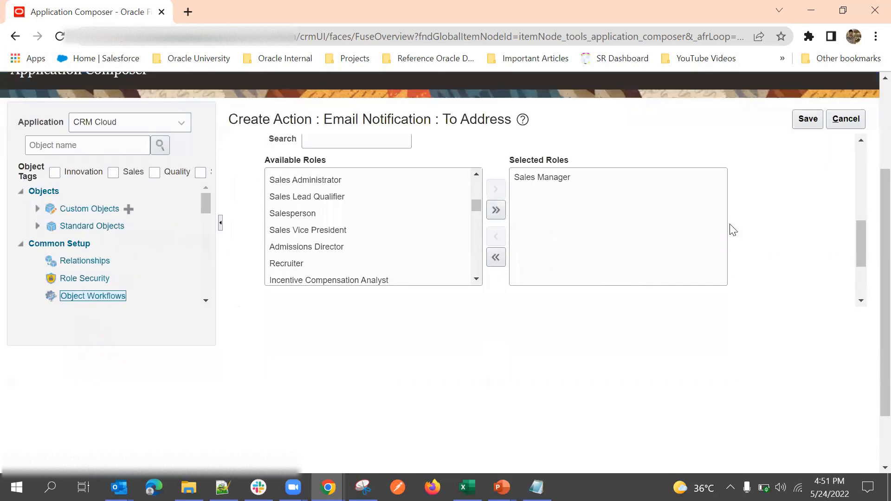
{"action": "scroll", "coordinate": [732, 229], "scroll_direction": "down", "scroll_amount": 2}
{"action": "left_click", "coordinate": [241, 207]}
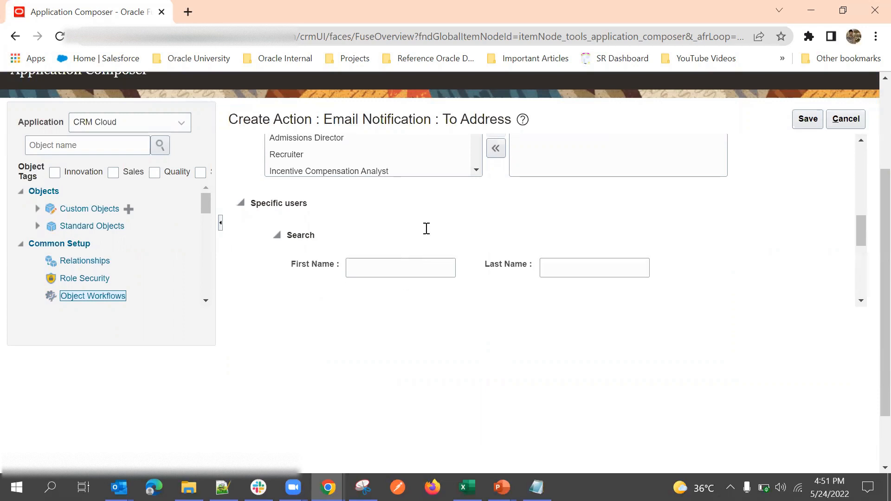
{"action": "scroll", "coordinate": [473, 228], "scroll_direction": "down", "scroll_amount": 2}
{"action": "scroll", "coordinate": [417, 197], "scroll_direction": "up", "scroll_amount": 1}
{"action": "scroll", "coordinate": [461, 224], "scroll_direction": "down", "scroll_amount": 1}
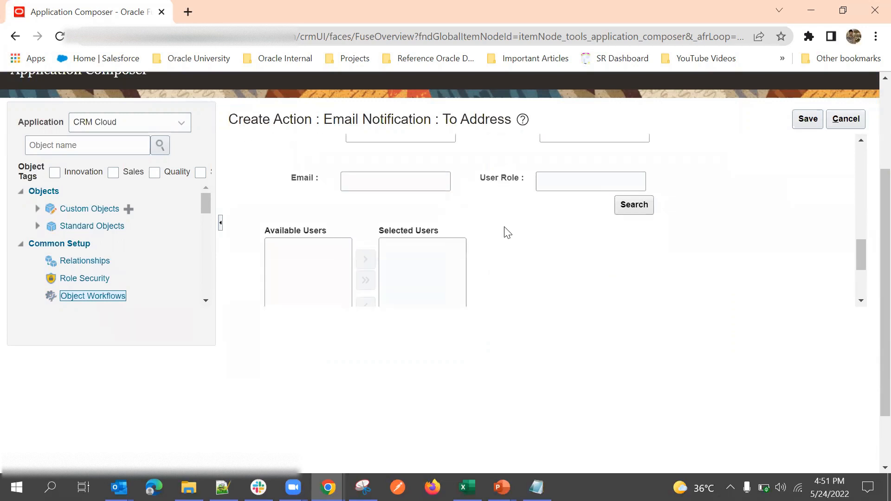
{"action": "scroll", "coordinate": [503, 232], "scroll_direction": "up", "scroll_amount": 3}
{"action": "scroll", "coordinate": [584, 245], "scroll_direction": "down", "scroll_amount": 1}
{"action": "scroll", "coordinate": [503, 238], "scroll_direction": "down", "scroll_amount": 2}
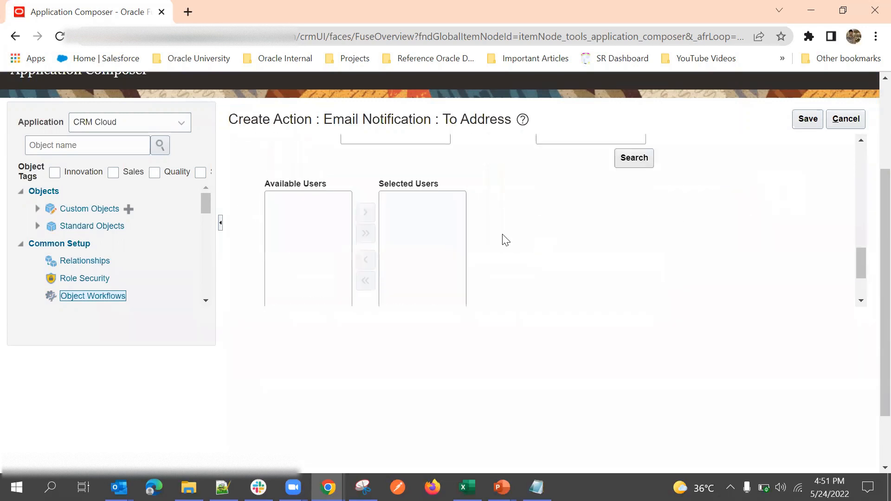
{"action": "scroll", "coordinate": [508, 255], "scroll_direction": "down", "scroll_amount": 2}
{"action": "scroll", "coordinate": [493, 233], "scroll_direction": "up", "scroll_amount": 4}
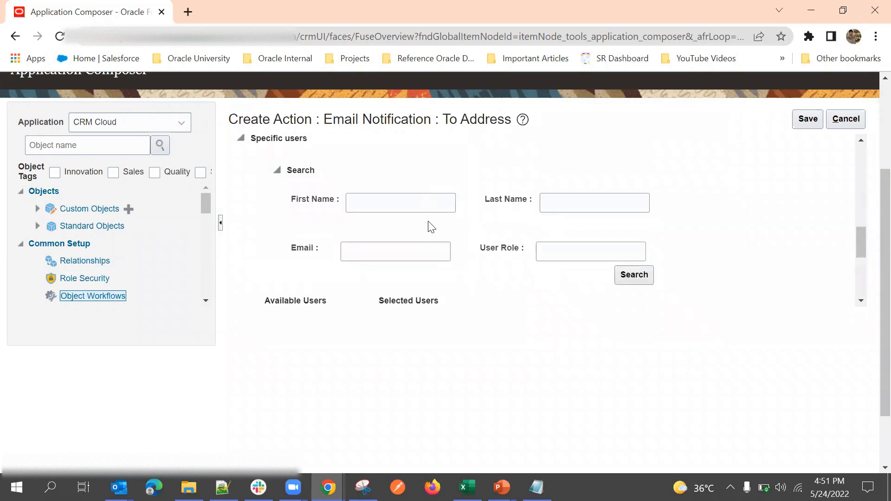
{"action": "left_click", "coordinate": [409, 198]}
{"action": "scroll", "coordinate": [524, 262], "scroll_direction": "down", "scroll_amount": 1}
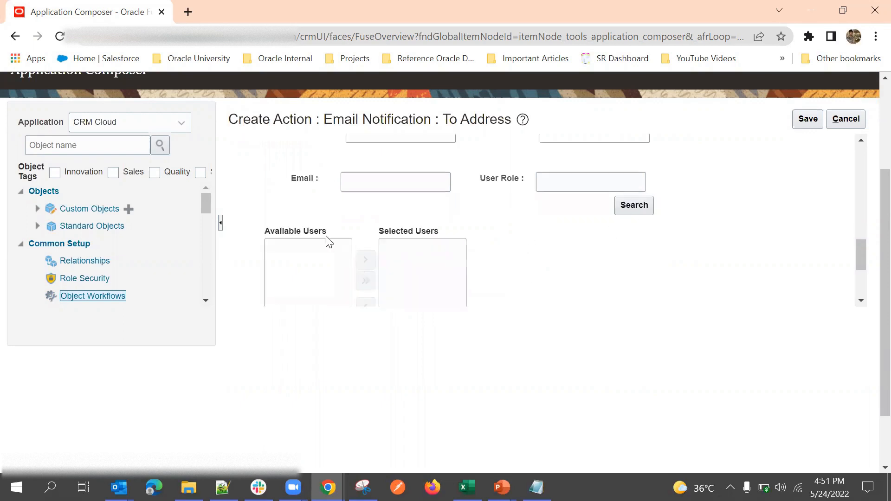
{"action": "scroll", "coordinate": [299, 235], "scroll_direction": "down", "scroll_amount": 3}
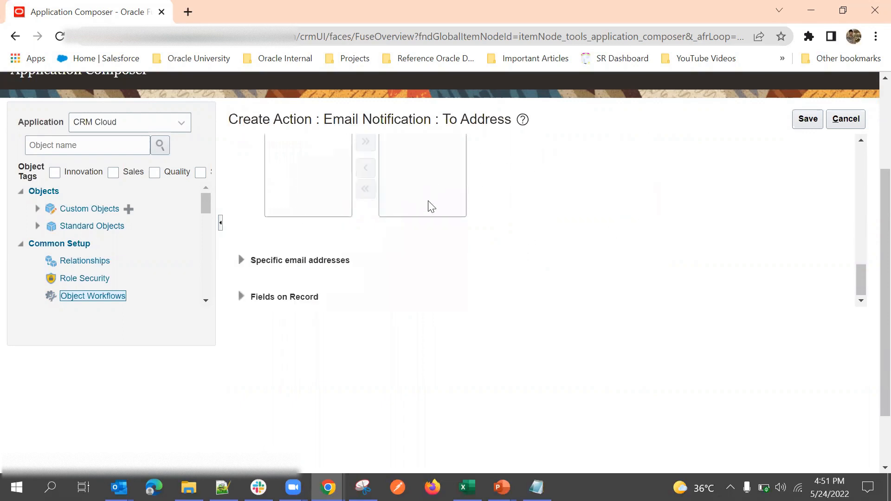
Step: Enter two recipient addresses under Specific email addresses
{"action": "left_click", "coordinate": [239, 262]}
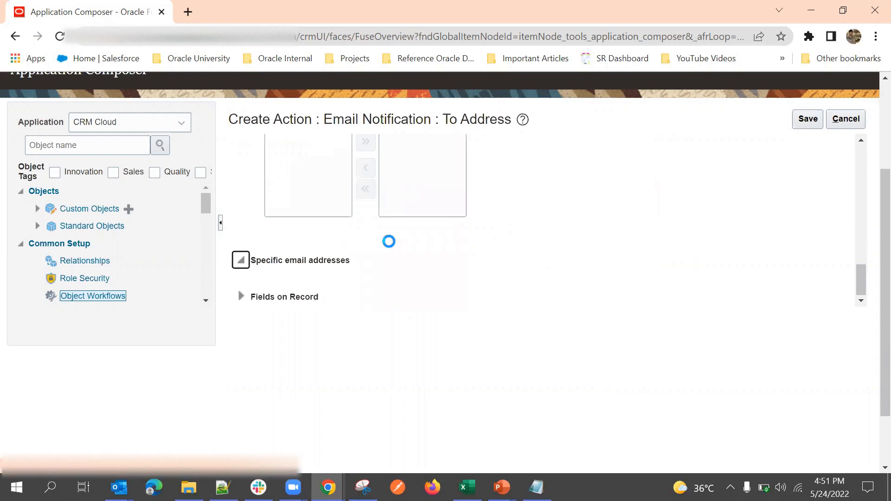
{"action": "scroll", "coordinate": [352, 230], "scroll_direction": "down", "scroll_amount": 1}
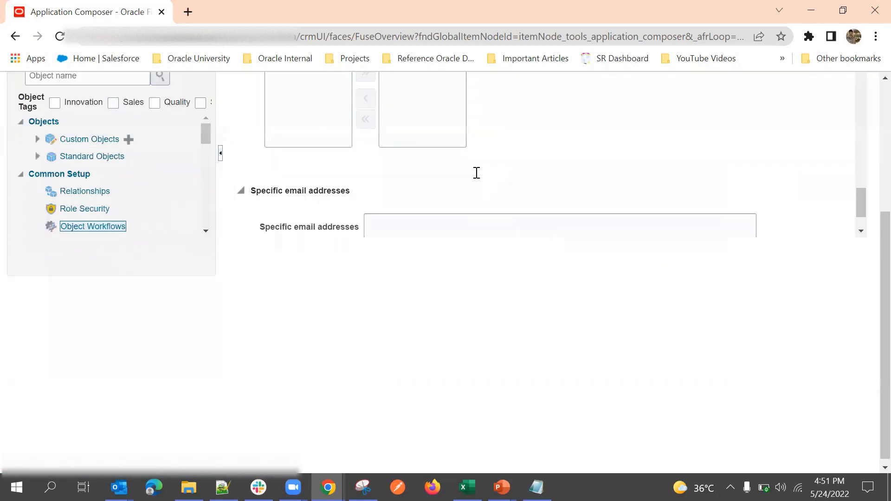
{"action": "scroll", "coordinate": [477, 173], "scroll_direction": "down", "scroll_amount": 1}
{"action": "left_click", "coordinate": [428, 178]}
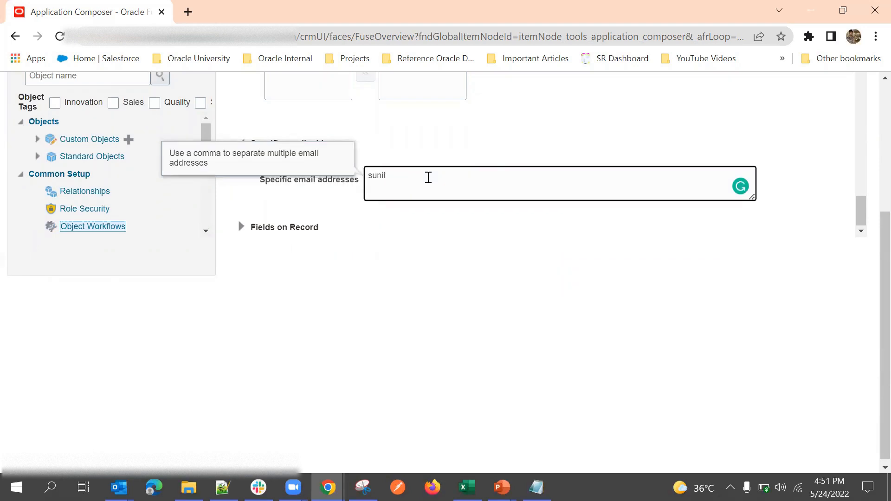
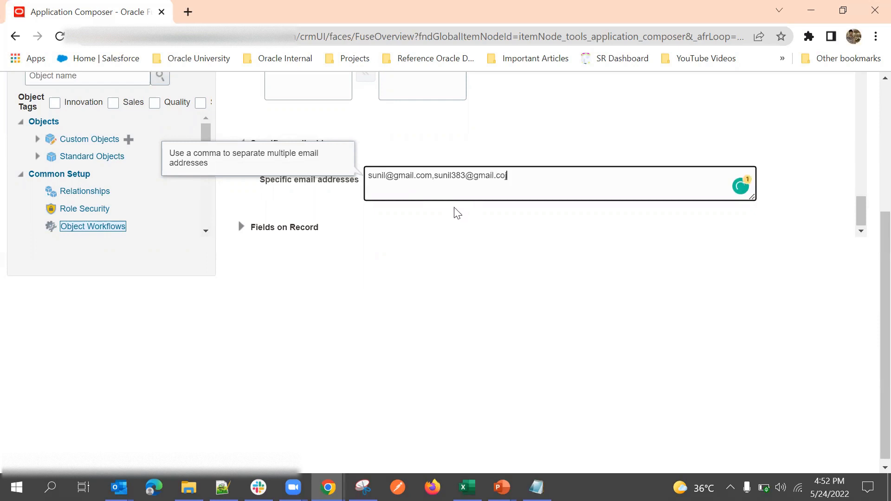
{"action": "left_click", "coordinate": [430, 257]}
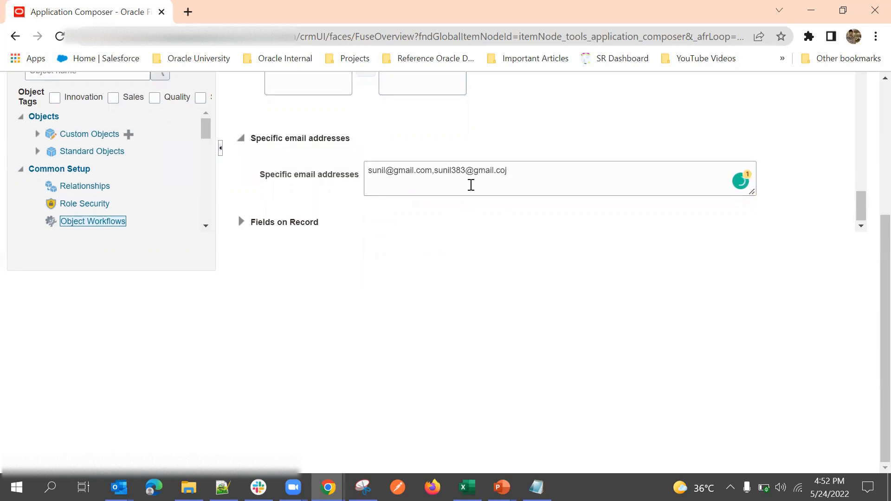
Step: Add the Primary Email field from Fields on Record as a recipient
{"action": "left_click", "coordinate": [240, 221]}
{"action": "scroll", "coordinate": [367, 190], "scroll_direction": "down", "scroll_amount": 4}
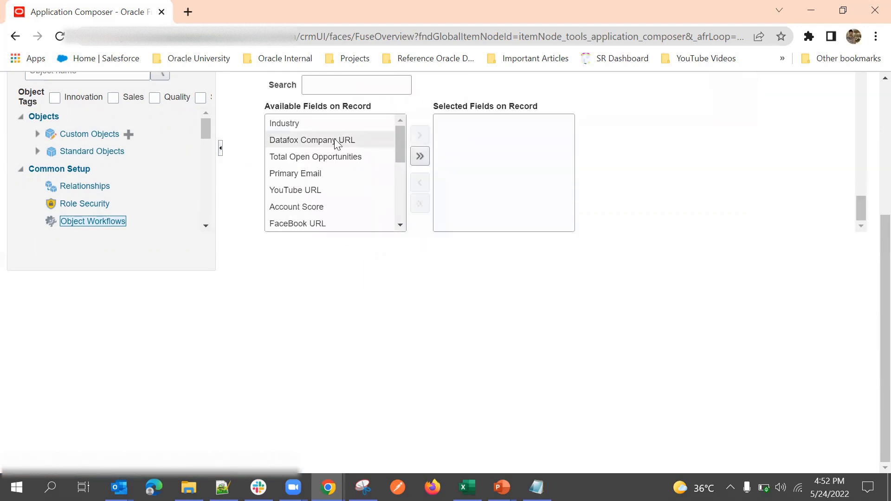
{"action": "scroll", "coordinate": [332, 174], "scroll_direction": "down", "scroll_amount": 1}
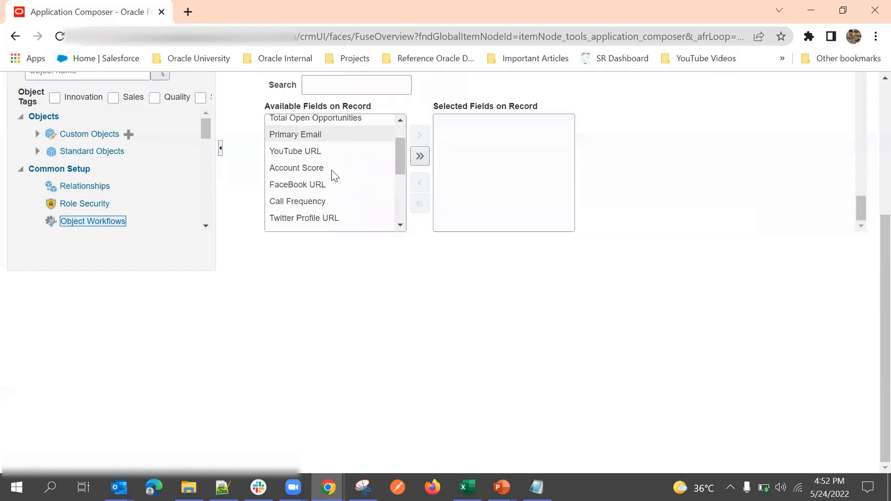
{"action": "scroll", "coordinate": [332, 176], "scroll_direction": "up", "scroll_amount": 1}
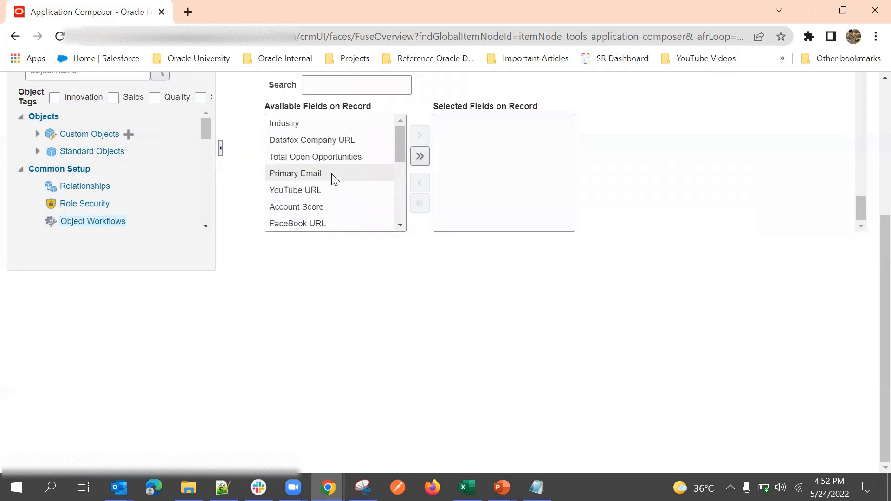
{"action": "double_click", "coordinate": [299, 175]}
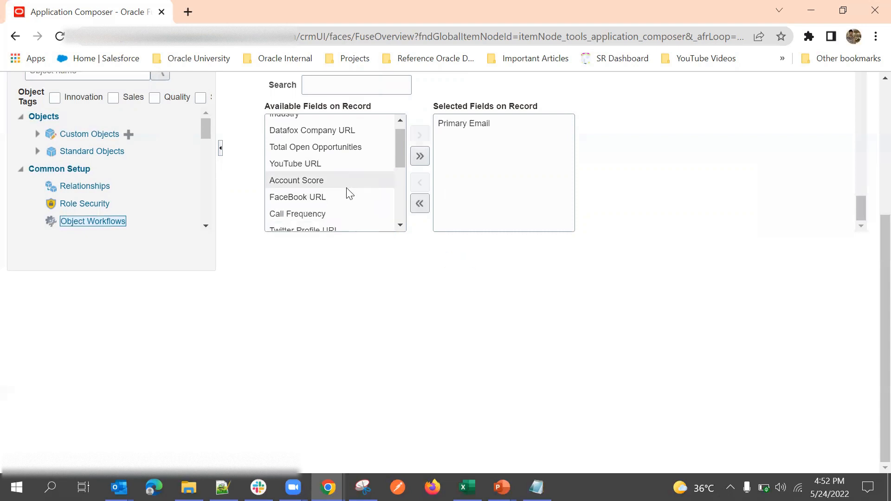
{"action": "scroll", "coordinate": [347, 188], "scroll_direction": "down", "scroll_amount": 2}
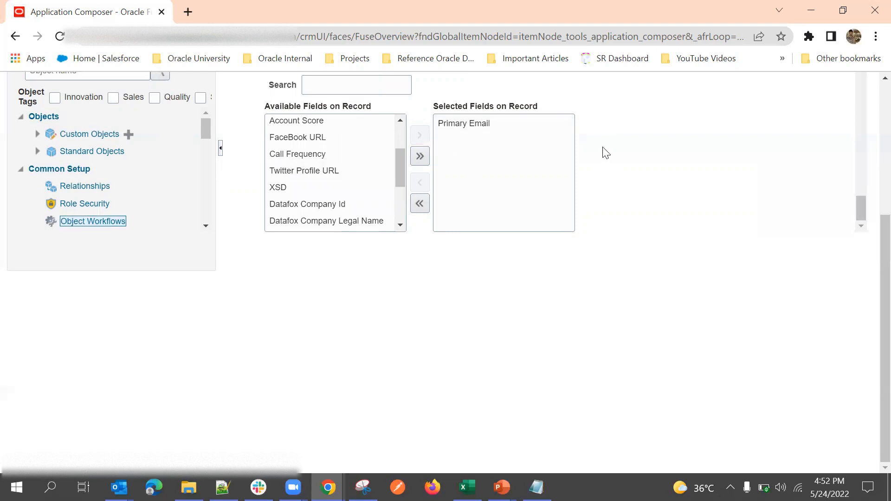
{"action": "scroll", "coordinate": [603, 188], "scroll_direction": "down", "scroll_amount": 10}
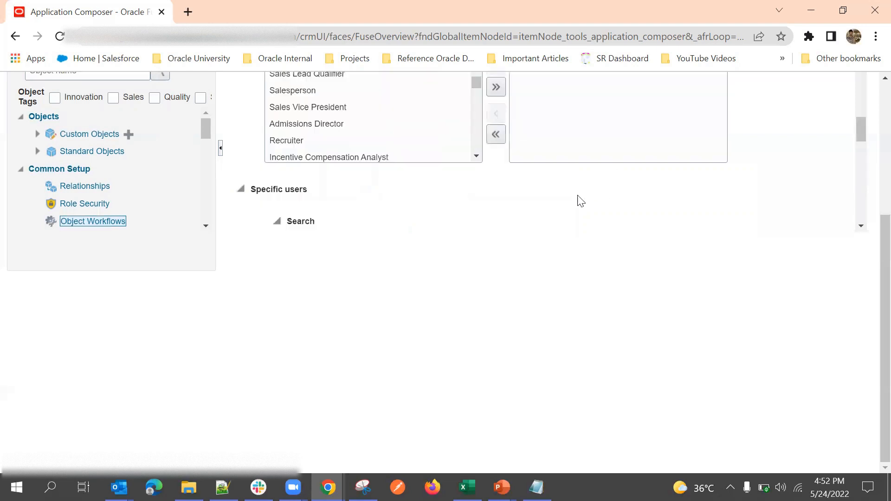
{"action": "scroll", "coordinate": [673, 170], "scroll_direction": "up", "scroll_amount": 2}
{"action": "scroll", "coordinate": [679, 177], "scroll_direction": "up", "scroll_amount": 5}
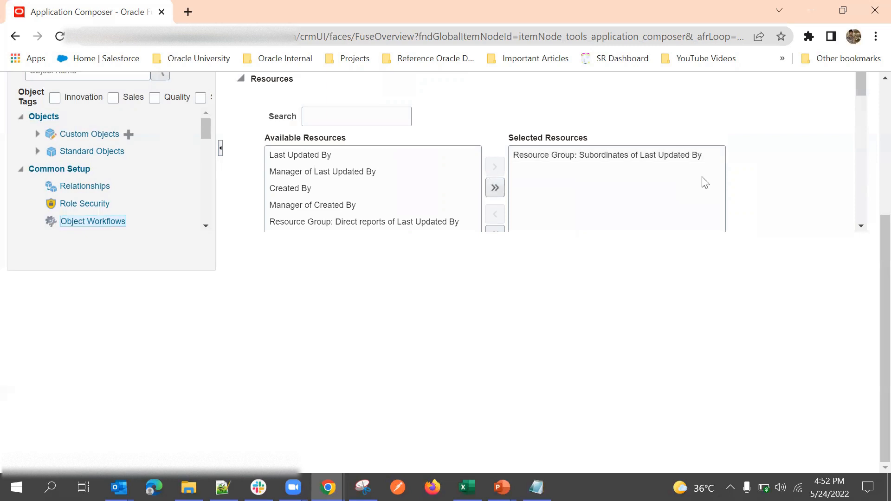
{"action": "scroll", "coordinate": [765, 184], "scroll_direction": "up", "scroll_amount": 3}
Step: Cancel the recipient settings and return to the Create Object Workflow Actions list
{"action": "left_click", "coordinate": [843, 185]}
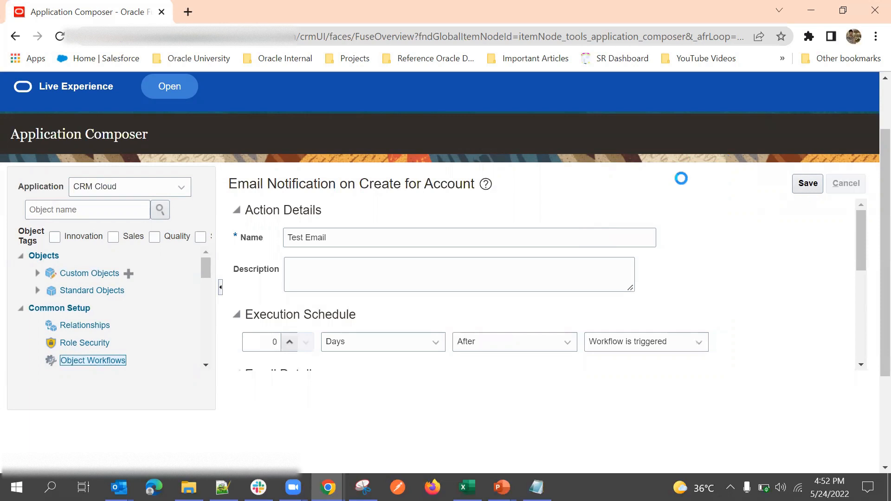
{"action": "scroll", "coordinate": [607, 222], "scroll_direction": "down", "scroll_amount": 1}
{"action": "scroll", "coordinate": [172, 312], "scroll_direction": "down", "scroll_amount": 1}
{"action": "scroll", "coordinate": [376, 278], "scroll_direction": "down", "scroll_amount": 2}
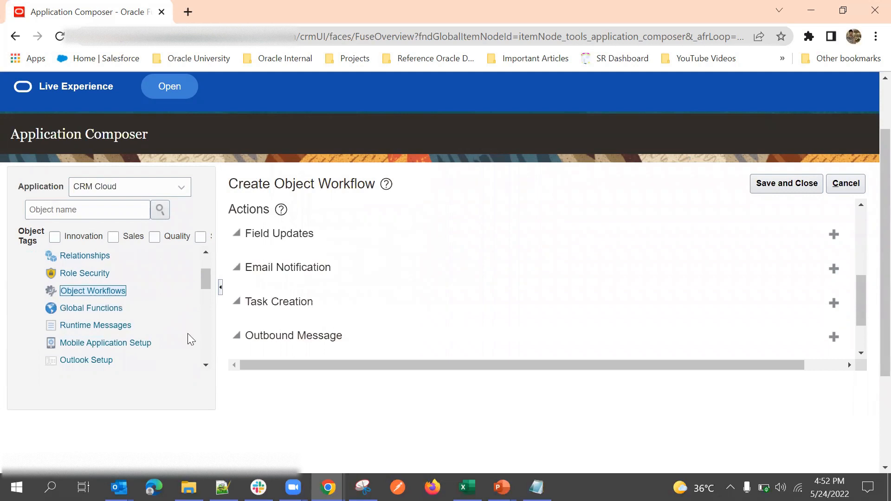
{"action": "scroll", "coordinate": [96, 332], "scroll_direction": "down", "scroll_amount": 4}
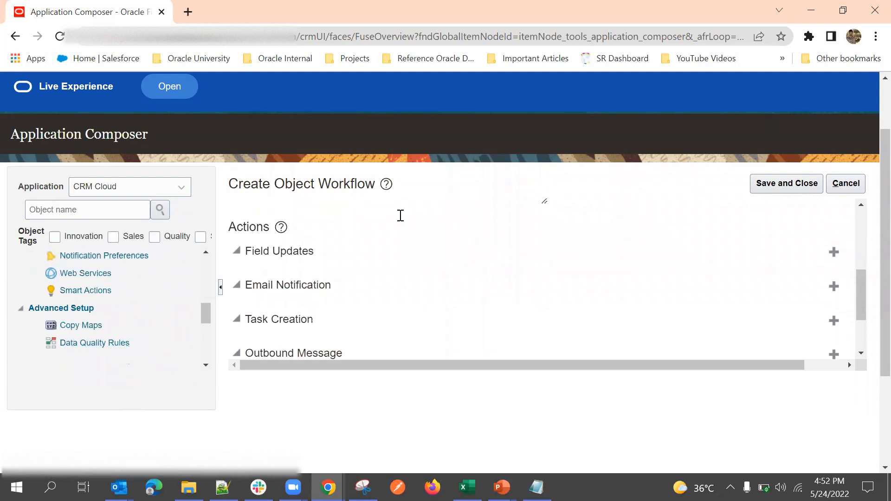
{"action": "scroll", "coordinate": [412, 260], "scroll_direction": "up", "scroll_amount": 2}
{"action": "scroll", "coordinate": [352, 253], "scroll_direction": "down", "scroll_amount": 5}
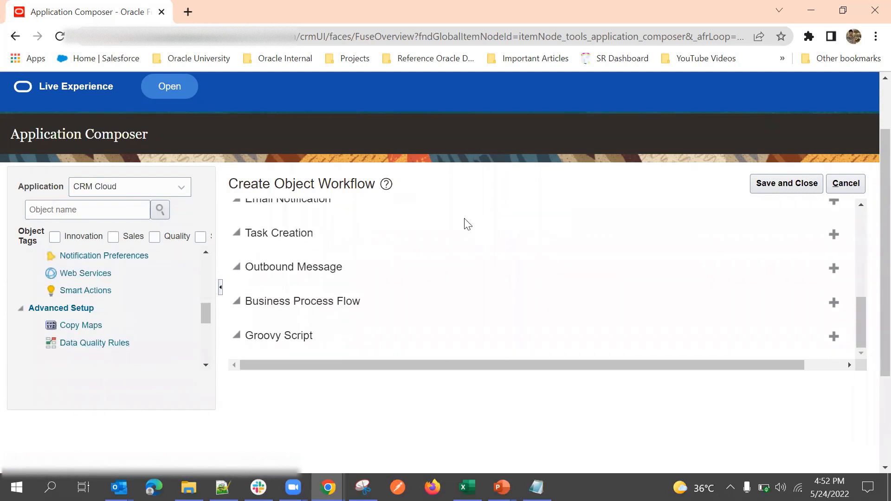
{"action": "scroll", "coordinate": [417, 279], "scroll_direction": "up", "scroll_amount": 1}
{"action": "scroll", "coordinate": [471, 211], "scroll_direction": "up", "scroll_amount": 2}
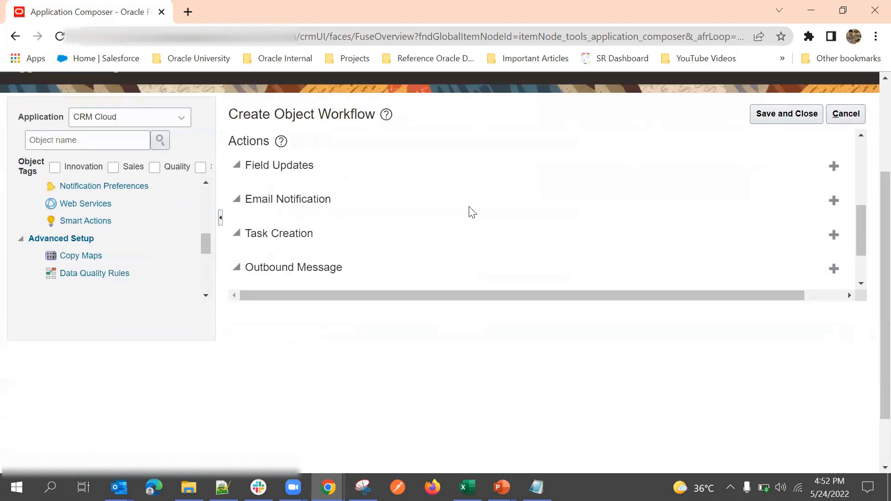
{"action": "left_click", "coordinate": [833, 235]}
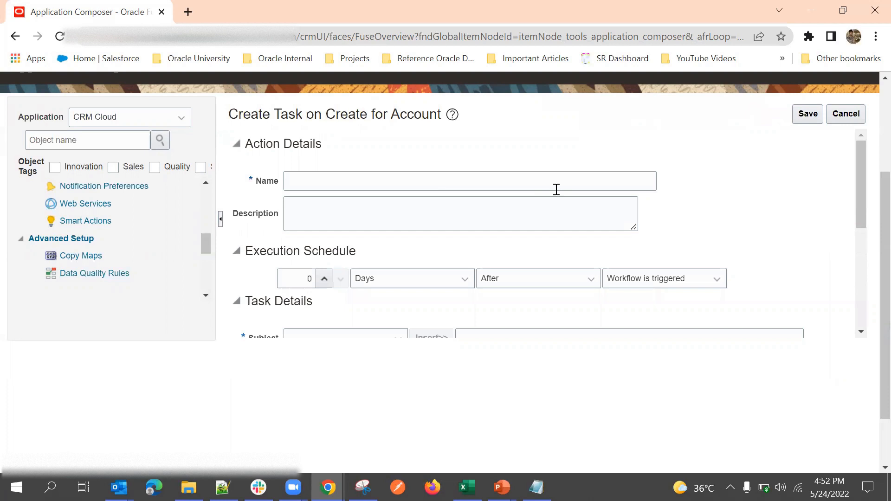
{"action": "scroll", "coordinate": [397, 188], "scroll_direction": "down", "scroll_amount": 1}
{"action": "scroll", "coordinate": [395, 193], "scroll_direction": "up", "scroll_amount": 1}
{"action": "scroll", "coordinate": [394, 199], "scroll_direction": "down", "scroll_amount": 3}
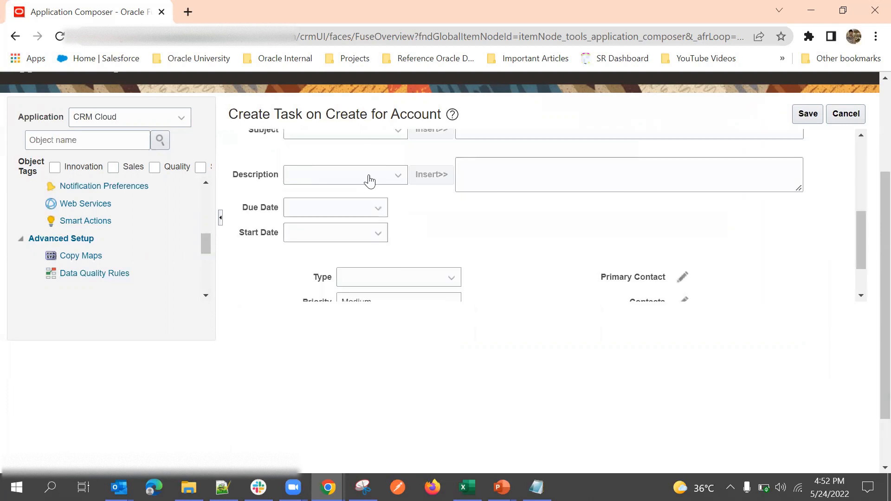
{"action": "left_click", "coordinate": [370, 176]}
{"action": "left_click", "coordinate": [267, 183]}
{"action": "left_click", "coordinate": [302, 237]}
{"action": "scroll", "coordinate": [493, 251], "scroll_direction": "down", "scroll_amount": 2}
{"action": "scroll", "coordinate": [484, 234], "scroll_direction": "down", "scroll_amount": 2}
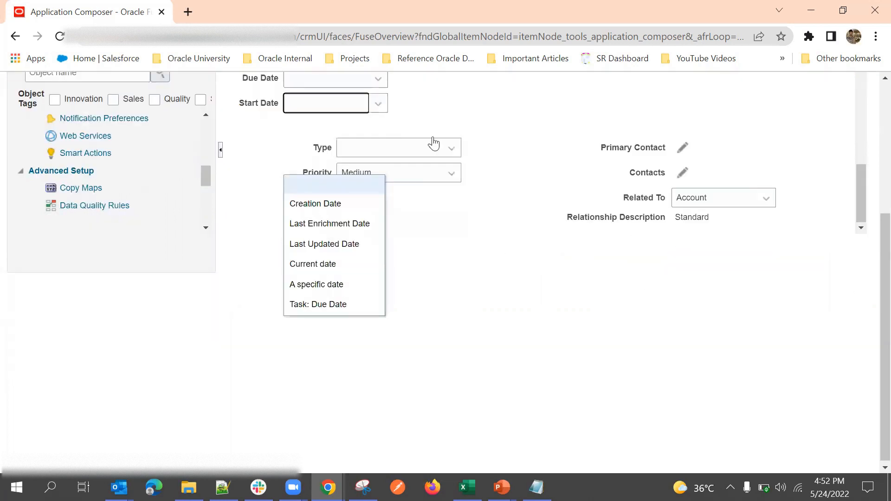
{"action": "left_click", "coordinate": [433, 144]}
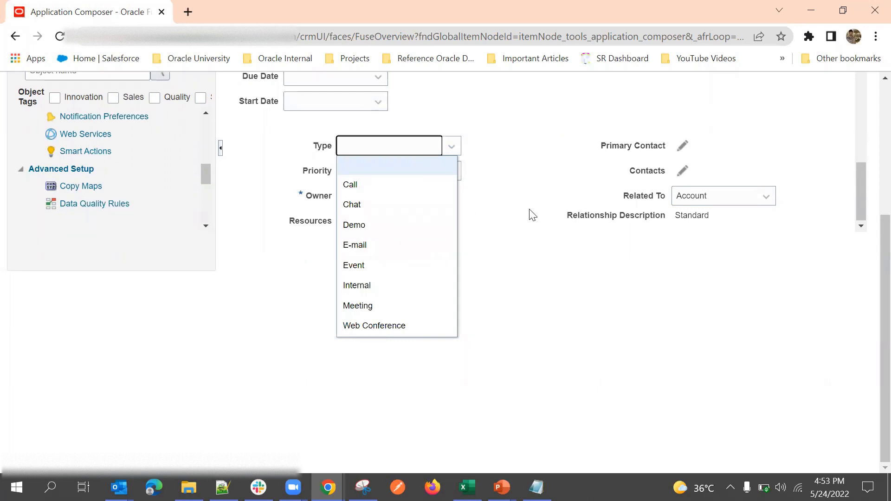
{"action": "left_click", "coordinate": [522, 184]}
{"action": "left_click", "coordinate": [399, 148]}
{"action": "left_click", "coordinate": [491, 188]}
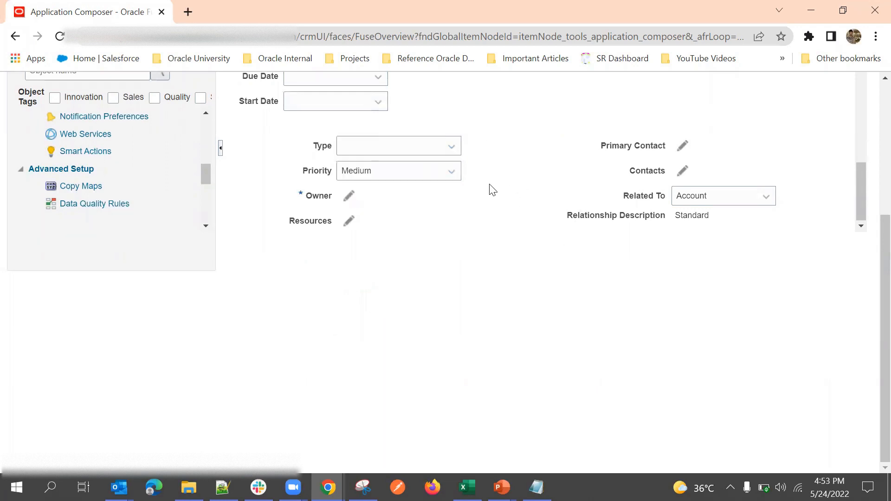
{"action": "left_click", "coordinate": [403, 149]}
{"action": "left_click", "coordinate": [529, 182]}
{"action": "left_click", "coordinate": [702, 197]}
{"action": "left_click", "coordinate": [626, 212]}
{"action": "left_click_drag", "start_coordinate": [649, 202], "coordinate": [667, 203]}
{"action": "left_click", "coordinate": [690, 212]}
{"action": "left_click", "coordinate": [693, 207]}
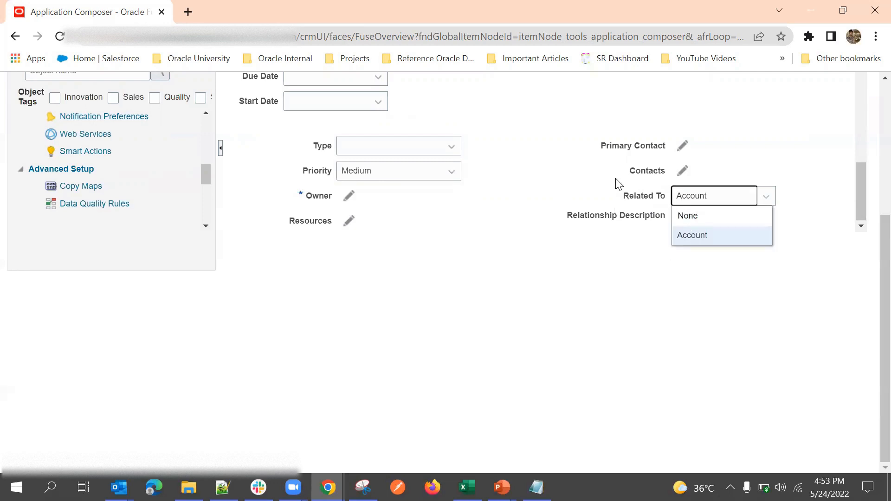
{"action": "left_click", "coordinate": [702, 205]}
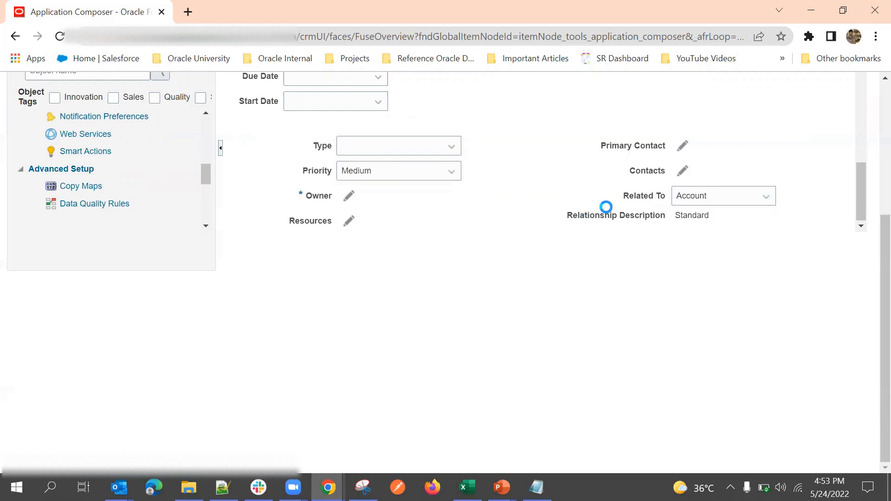
{"action": "scroll", "coordinate": [619, 222], "scroll_direction": "up", "scroll_amount": 8}
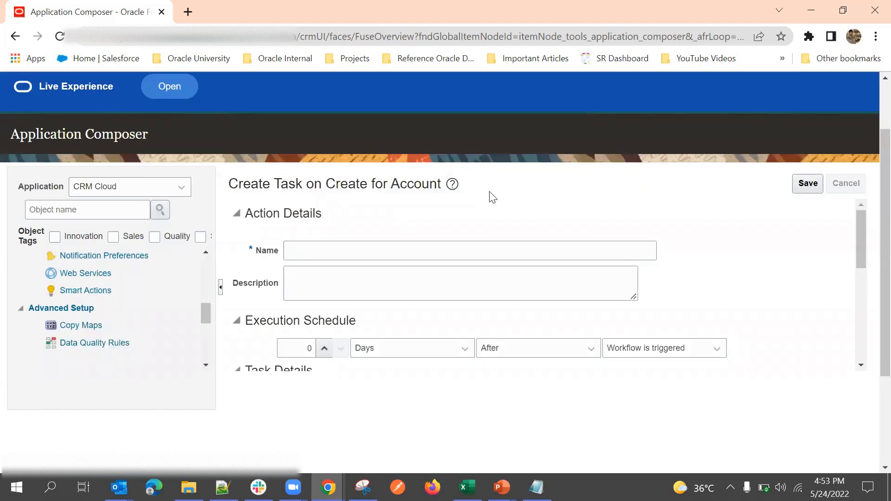
{"action": "scroll", "coordinate": [477, 274], "scroll_direction": "down", "scroll_amount": 6}
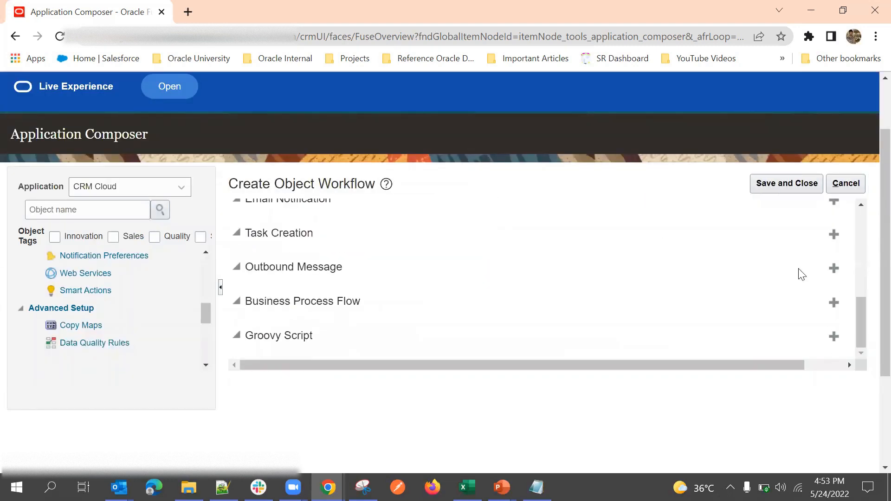
Step: Preview the Outbound Message action form and its endpoint URL field
{"action": "left_click", "coordinate": [834, 269]}
{"action": "scroll", "coordinate": [520, 286], "scroll_direction": "down", "scroll_amount": 3}
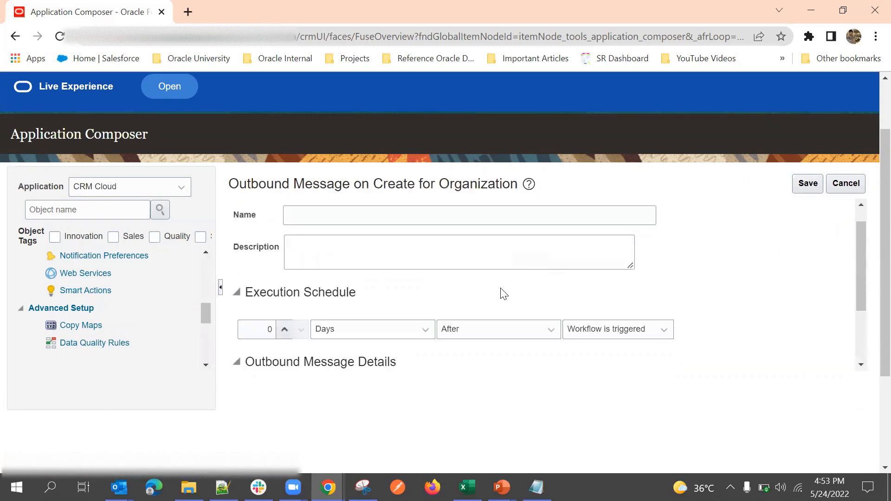
{"action": "scroll", "coordinate": [352, 186], "scroll_direction": "down", "scroll_amount": 3}
{"action": "left_click", "coordinate": [347, 176]}
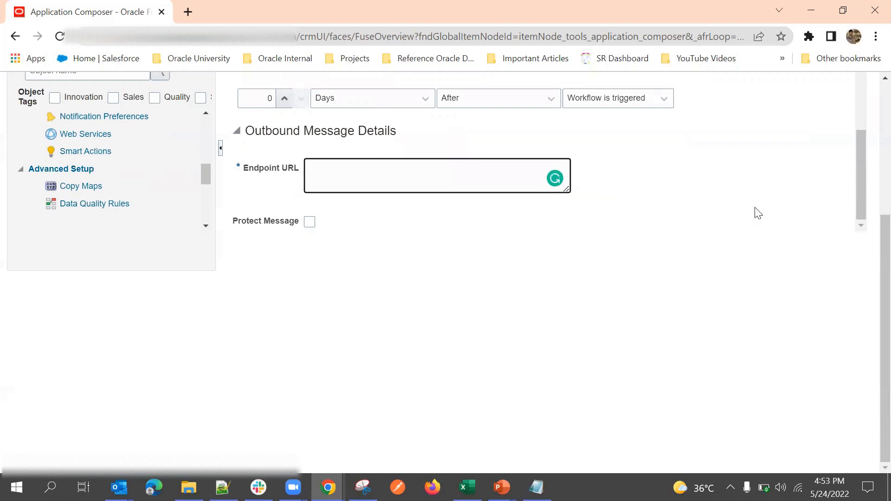
{"action": "scroll", "coordinate": [813, 175], "scroll_direction": "up", "scroll_amount": 6}
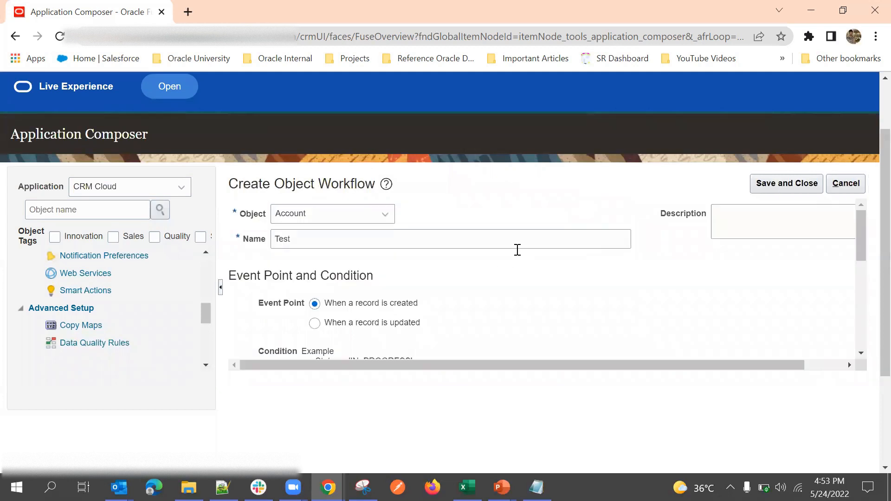
{"action": "scroll", "coordinate": [516, 248], "scroll_direction": "down", "scroll_amount": 3}
{"action": "scroll", "coordinate": [503, 260], "scroll_direction": "down", "scroll_amount": 5}
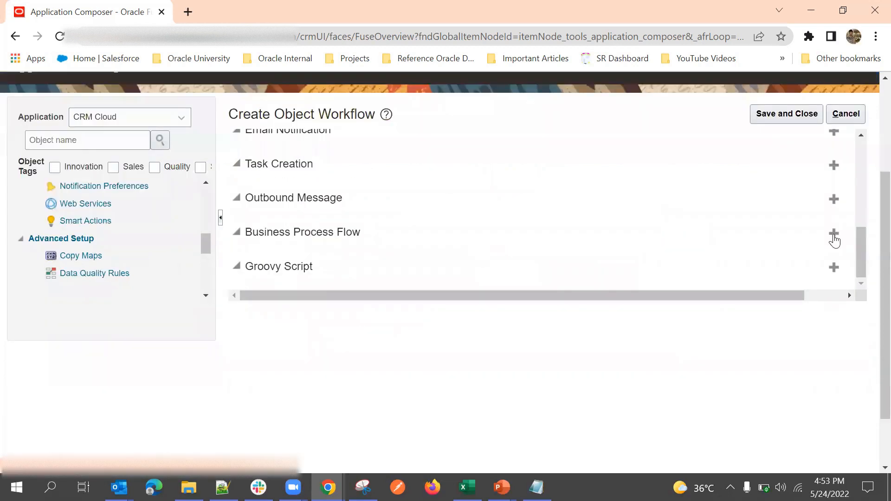
Step: Preview the Business Process Flow action form by scrolling through its fields
{"action": "left_click", "coordinate": [833, 237]}
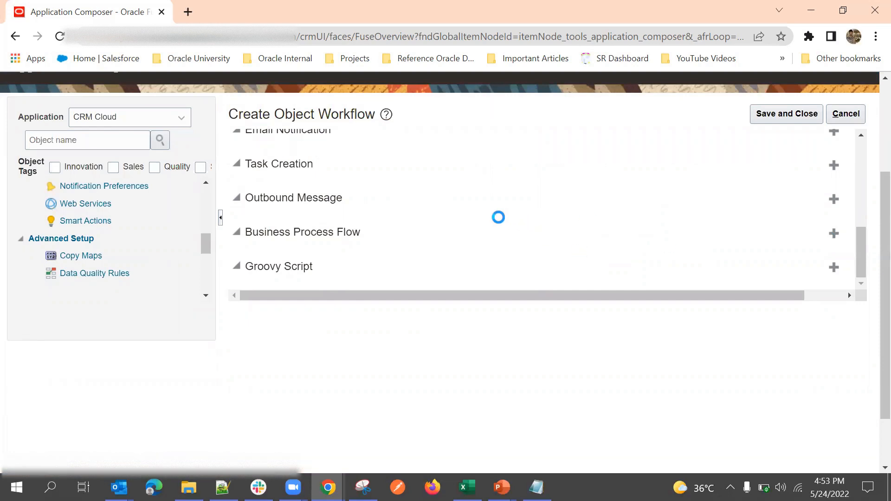
{"action": "scroll", "coordinate": [483, 260], "scroll_direction": "down", "scroll_amount": 5}
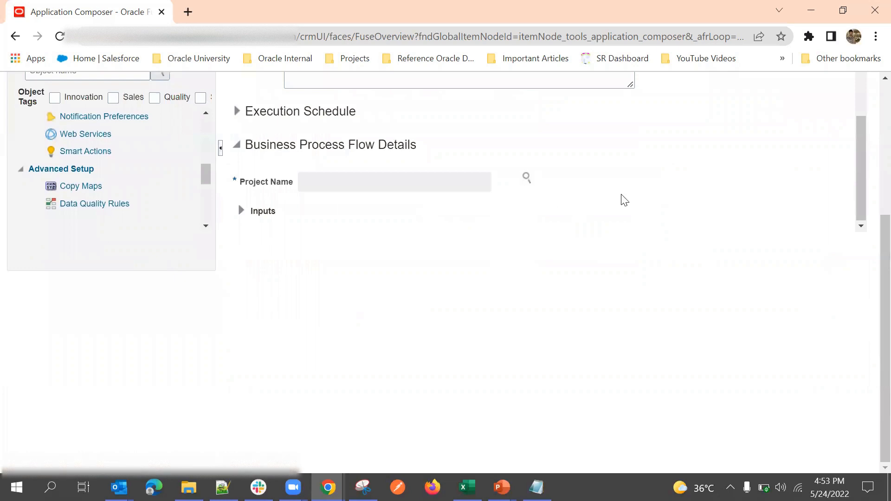
{"action": "scroll", "coordinate": [624, 201], "scroll_direction": "up", "scroll_amount": 10}
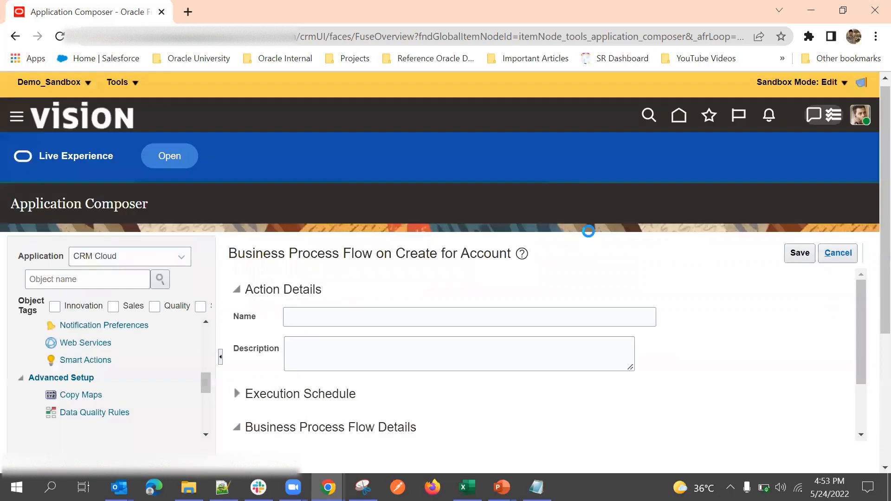
{"action": "scroll", "coordinate": [592, 232], "scroll_direction": "down", "scroll_amount": 6}
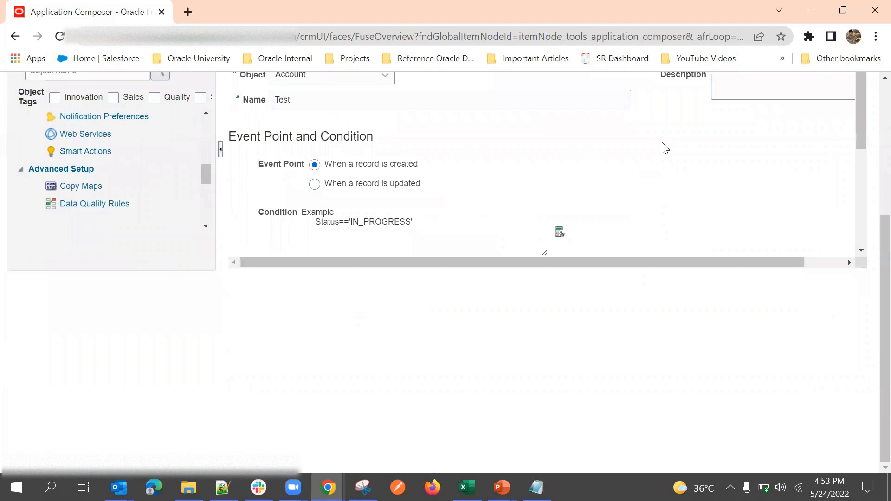
{"action": "scroll", "coordinate": [673, 185], "scroll_direction": "down", "scroll_amount": 10}
Step: Start a Groovy Script action named 'Tests' using the DataFoxUpdate method
{"action": "left_click", "coordinate": [834, 197]}
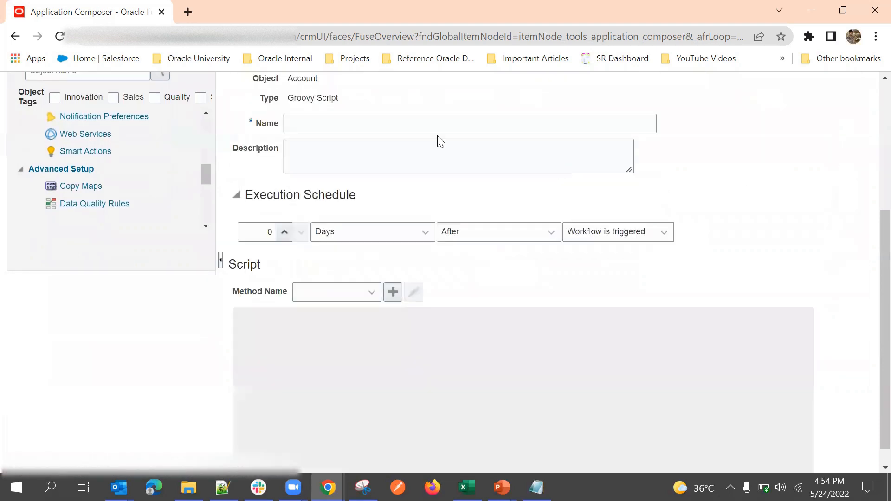
{"action": "left_click", "coordinate": [344, 297]}
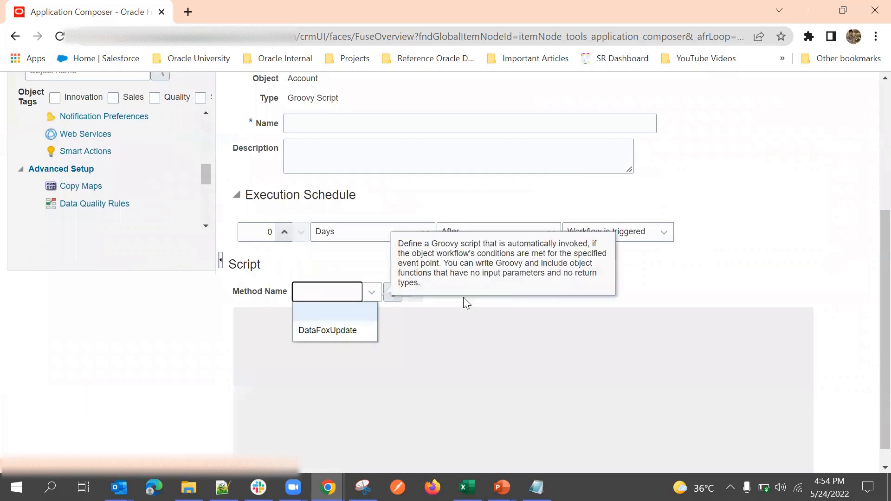
{"action": "left_click", "coordinate": [554, 299]}
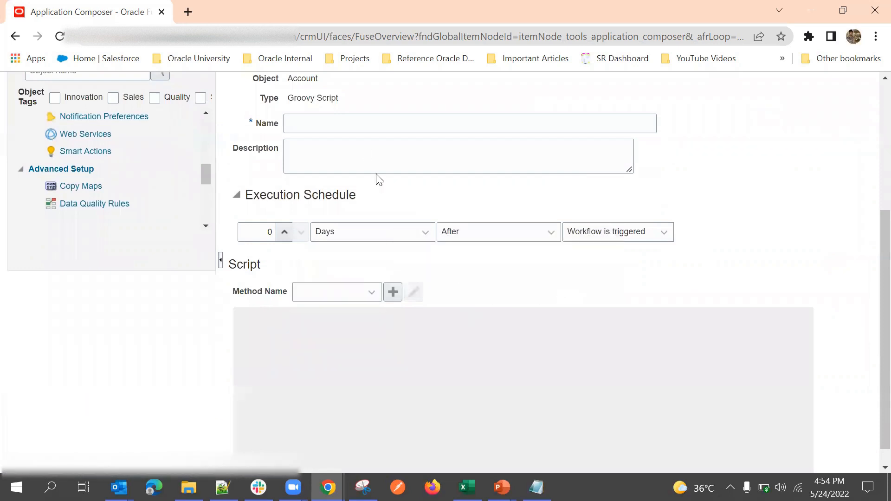
{"action": "left_click", "coordinate": [362, 130]}
{"action": "type", "text": "Tests"}
{"action": "left_click", "coordinate": [345, 290]}
{"action": "left_click", "coordinate": [330, 309]}
{"action": "left_click", "coordinate": [314, 290]}
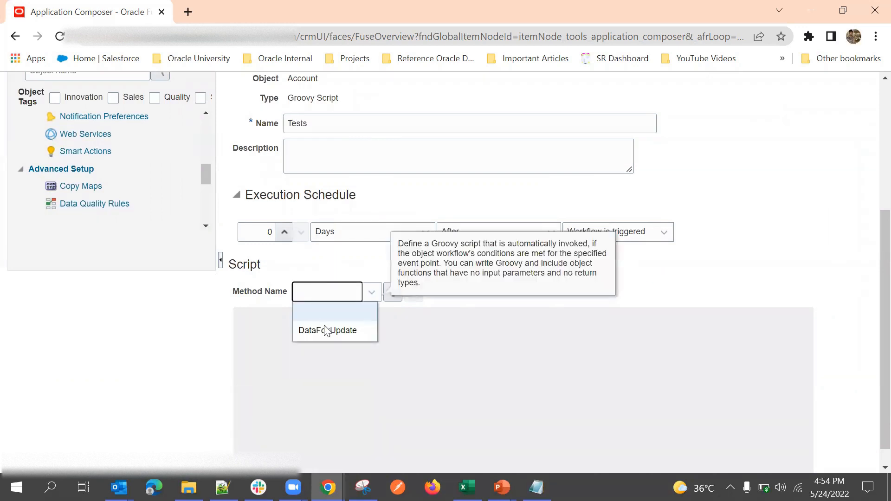
{"action": "left_click", "coordinate": [349, 336]}
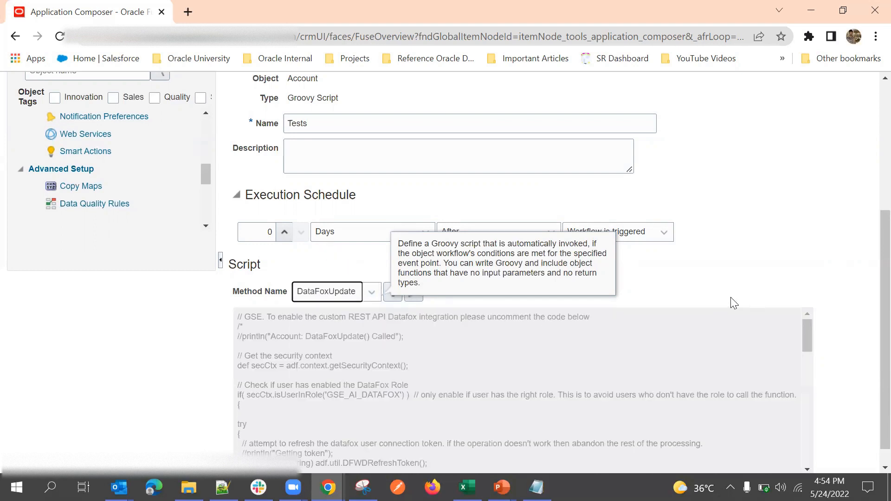
Step: Review the script body, then discard the Groovy Script action unsaved
{"action": "scroll", "coordinate": [730, 297], "scroll_direction": "down", "scroll_amount": 1}
{"action": "scroll", "coordinate": [554, 360], "scroll_direction": "down", "scroll_amount": 1}
{"action": "scroll", "coordinate": [498, 355], "scroll_direction": "up", "scroll_amount": 1}
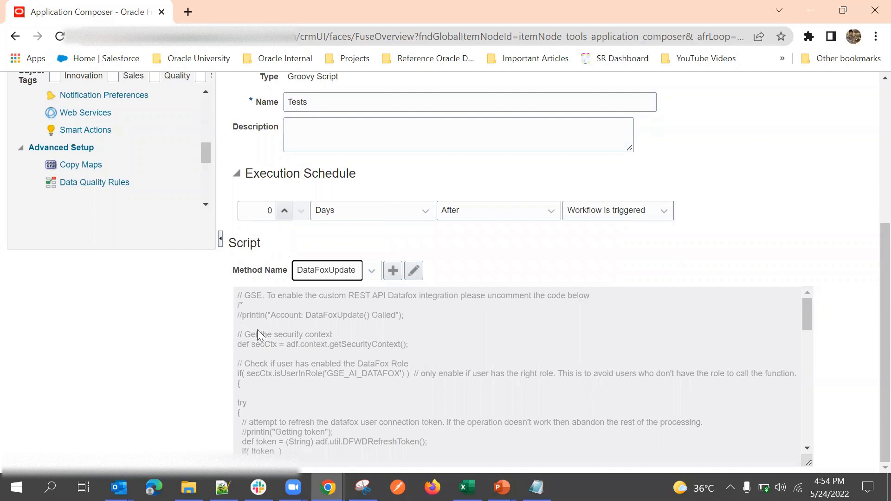
{"action": "scroll", "coordinate": [278, 341], "scroll_direction": "down", "scroll_amount": 5}
{"action": "scroll", "coordinate": [283, 348], "scroll_direction": "down", "scroll_amount": 5}
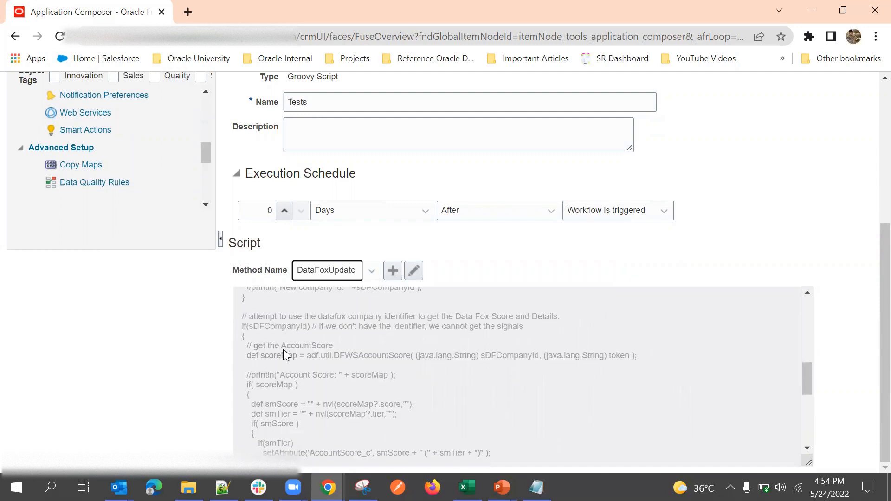
{"action": "scroll", "coordinate": [464, 195], "scroll_direction": "up", "scroll_amount": 3}
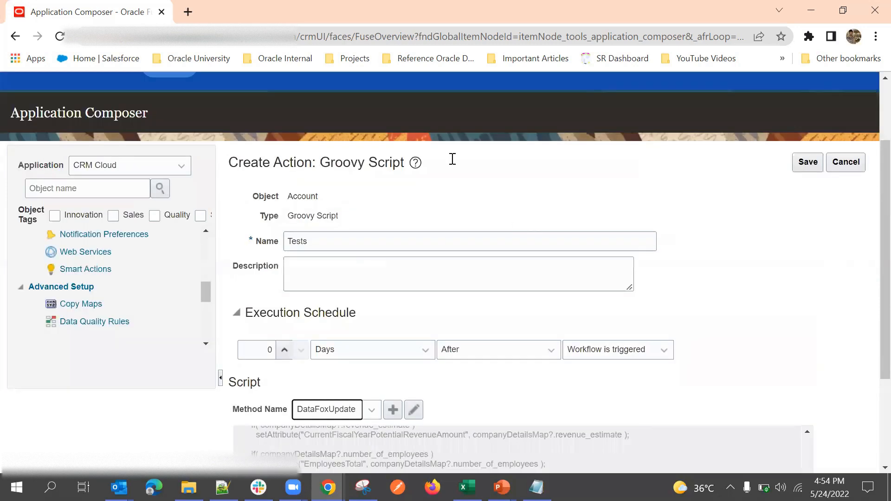
{"action": "scroll", "coordinate": [509, 251], "scroll_direction": "down", "scroll_amount": 2}
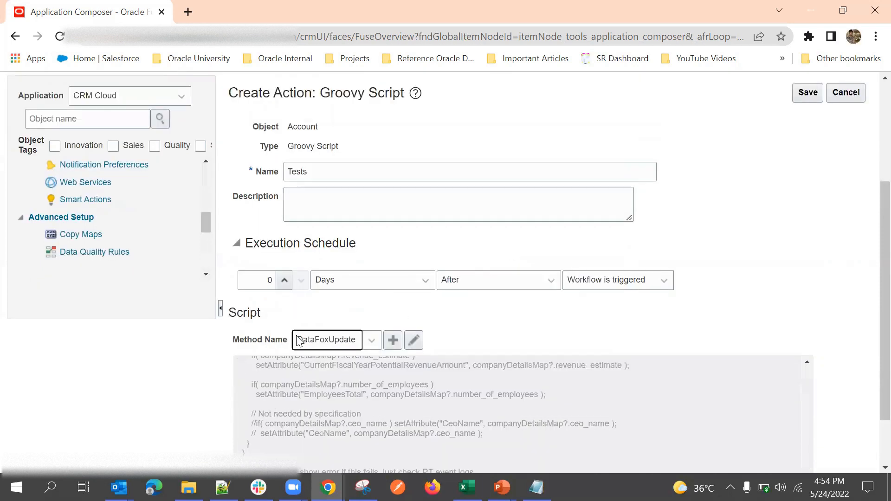
{"action": "scroll", "coordinate": [312, 404], "scroll_direction": "down", "scroll_amount": 2}
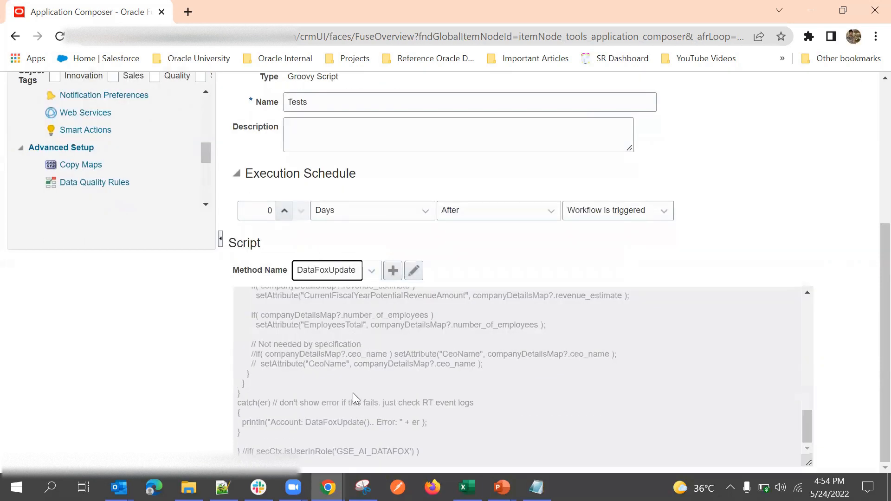
{"action": "scroll", "coordinate": [366, 379], "scroll_direction": "up", "scroll_amount": 3}
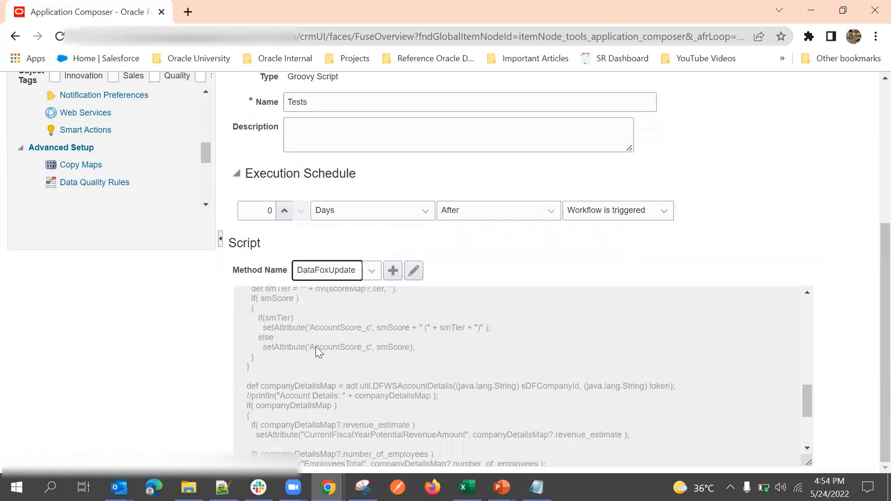
{"action": "scroll", "coordinate": [367, 374], "scroll_direction": "down", "scroll_amount": 3}
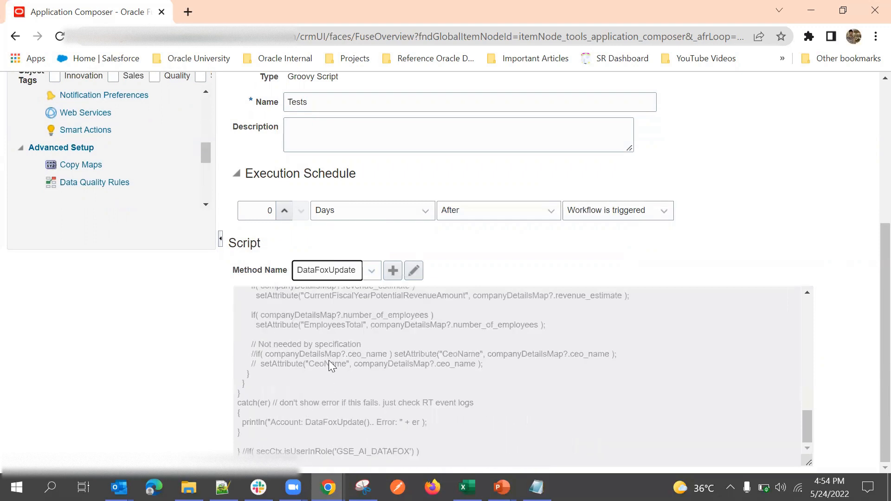
{"action": "scroll", "coordinate": [317, 355], "scroll_direction": "up", "scroll_amount": 10}
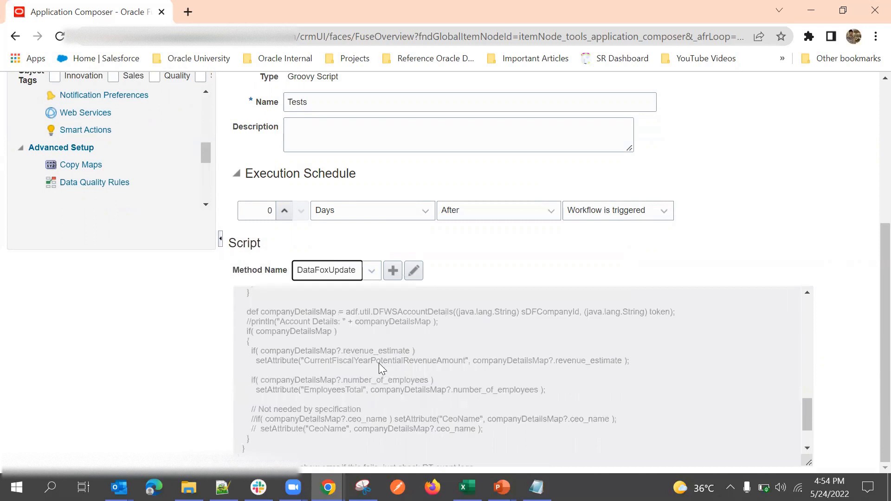
{"action": "scroll", "coordinate": [854, 232], "scroll_direction": "up", "scroll_amount": 5}
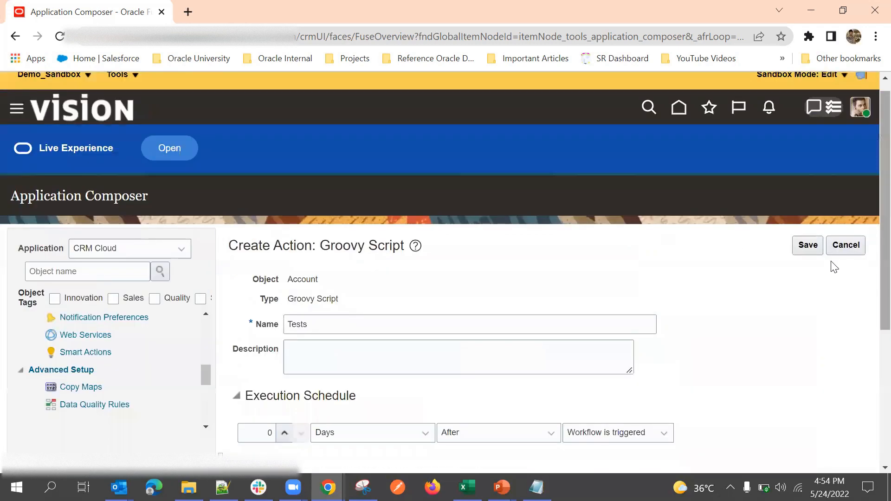
{"action": "scroll", "coordinate": [833, 267], "scroll_direction": "up", "scroll_amount": 1}
{"action": "left_click", "coordinate": [852, 261]}
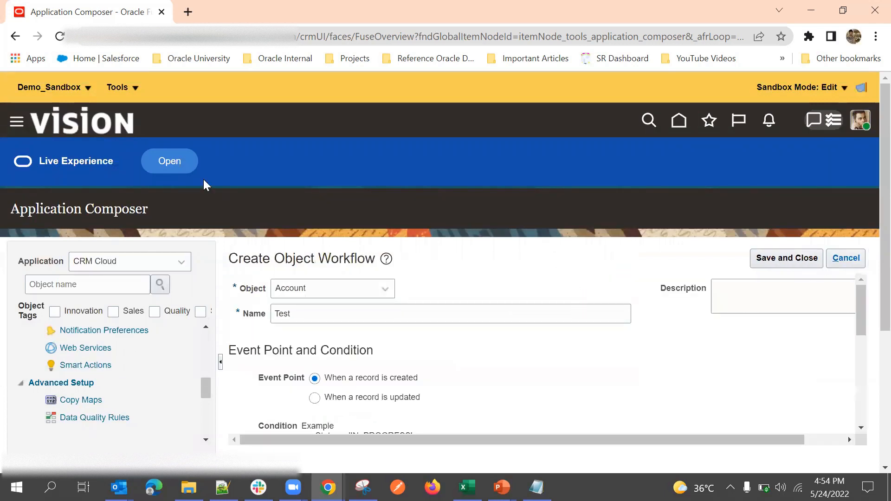
Step: Leave Demo_Sandbox, then choose Application Composer under Configuration in the Navigator
{"action": "left_click", "coordinate": [65, 89]}
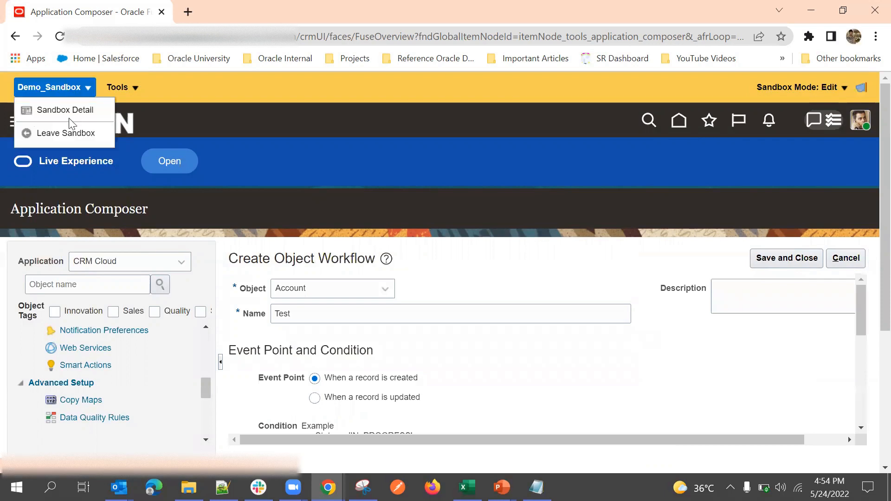
{"action": "left_click", "coordinate": [71, 132]}
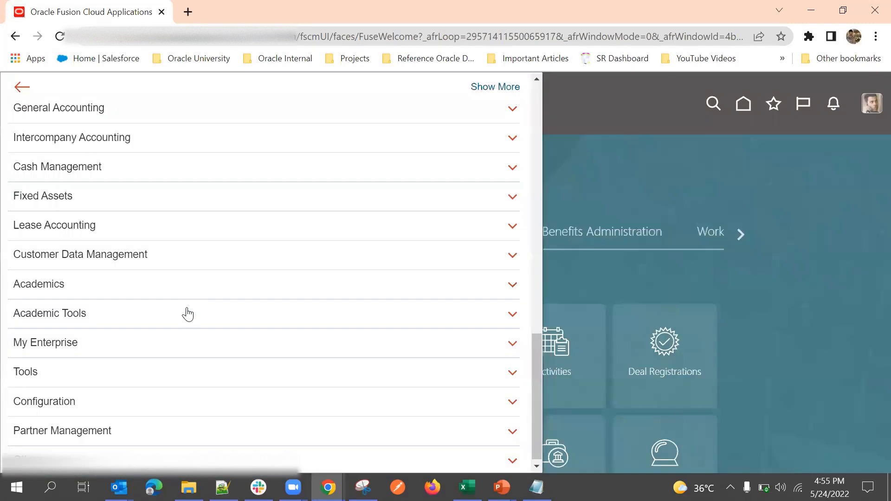
{"action": "left_click", "coordinate": [127, 404]}
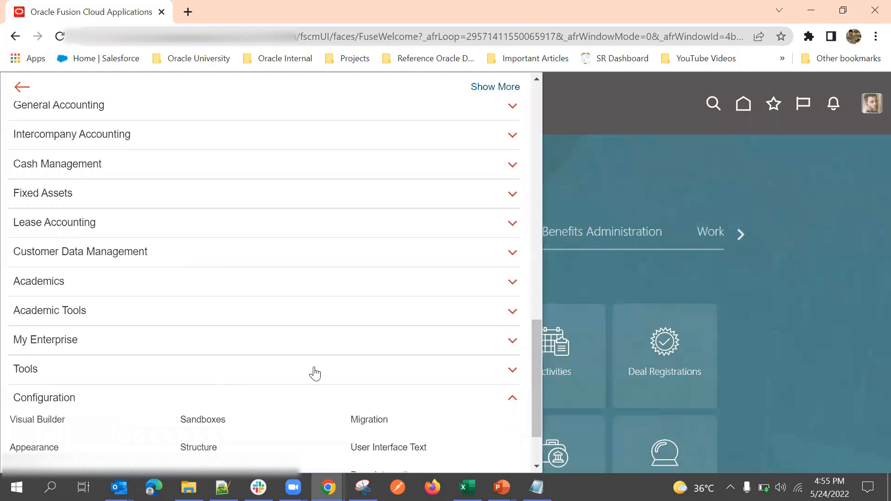
{"action": "left_click", "coordinate": [234, 371]}
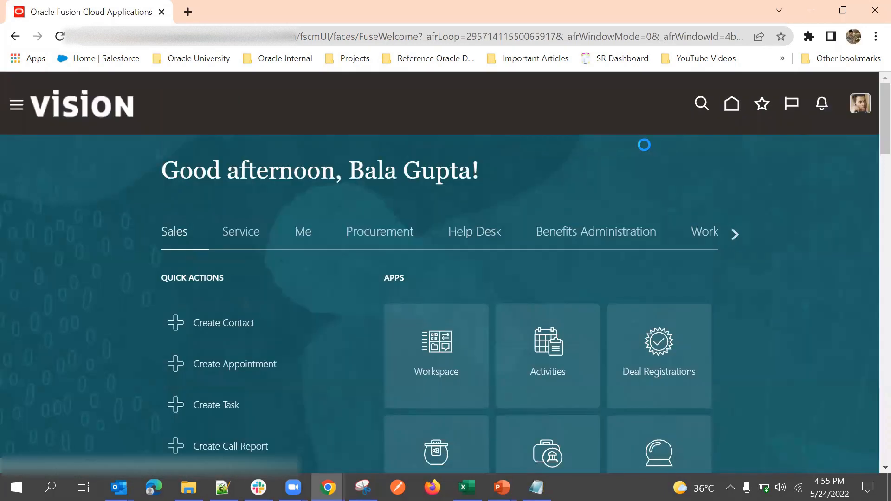
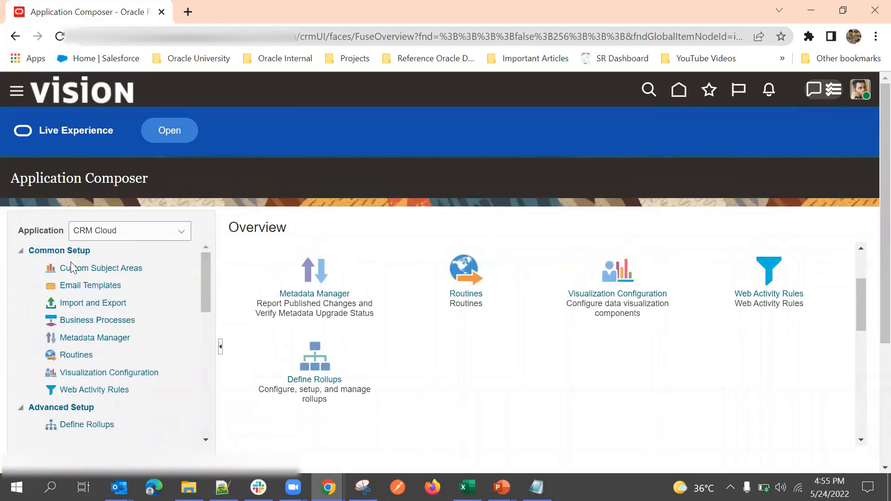
Step: Scroll through the Application Composer overview to reach Email Templates under Common Setup
{"action": "scroll", "coordinate": [65, 320], "scroll_direction": "down", "scroll_amount": 5}
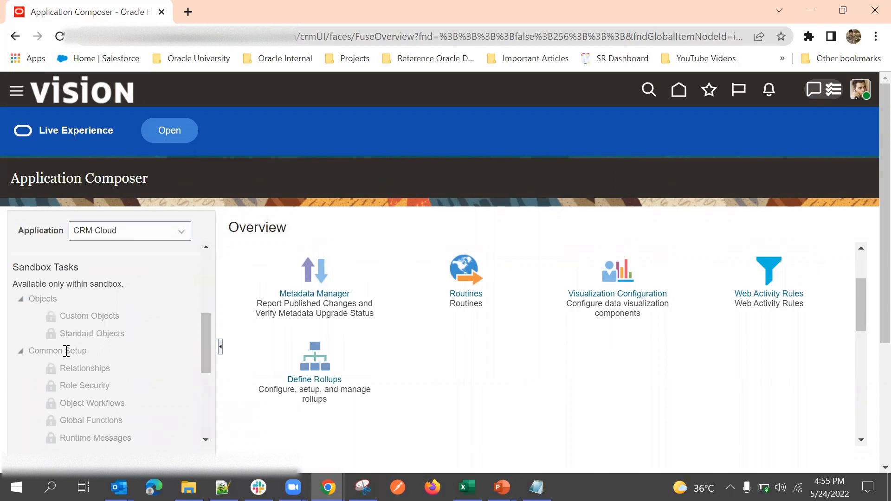
{"action": "scroll", "coordinate": [67, 364], "scroll_direction": "up", "scroll_amount": 2}
{"action": "scroll", "coordinate": [71, 373], "scroll_direction": "down", "scroll_amount": 5}
{"action": "scroll", "coordinate": [93, 359], "scroll_direction": "up", "scroll_amount": 5}
{"action": "scroll", "coordinate": [108, 343], "scroll_direction": "up", "scroll_amount": 3}
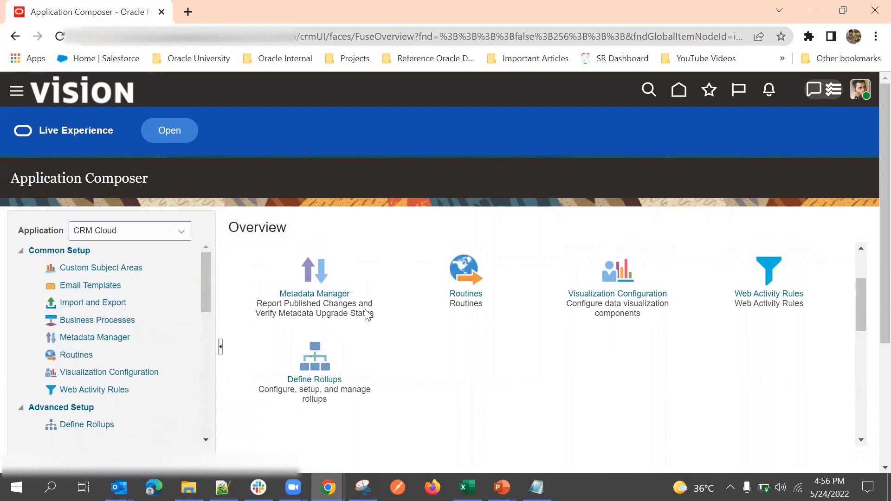
{"action": "scroll", "coordinate": [371, 312], "scroll_direction": "down", "scroll_amount": 6}
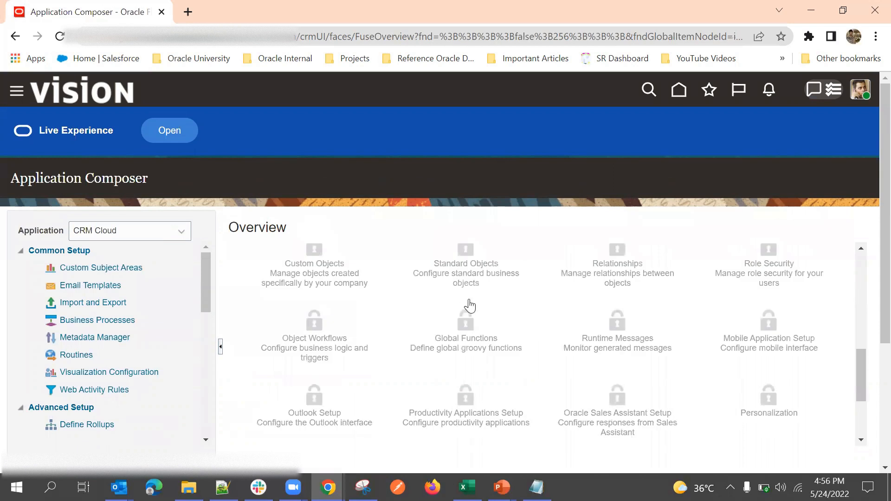
{"action": "scroll", "coordinate": [468, 304], "scroll_direction": "up", "scroll_amount": 6}
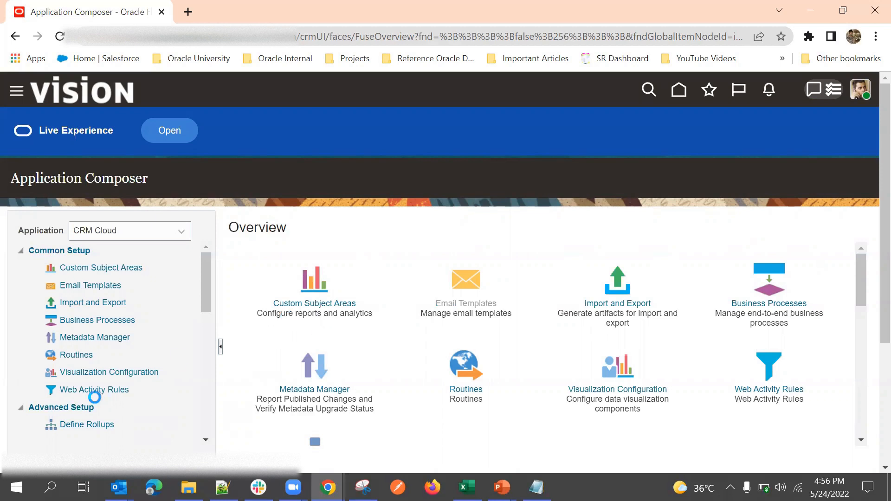
{"action": "scroll", "coordinate": [103, 393], "scroll_direction": "down", "scroll_amount": 4}
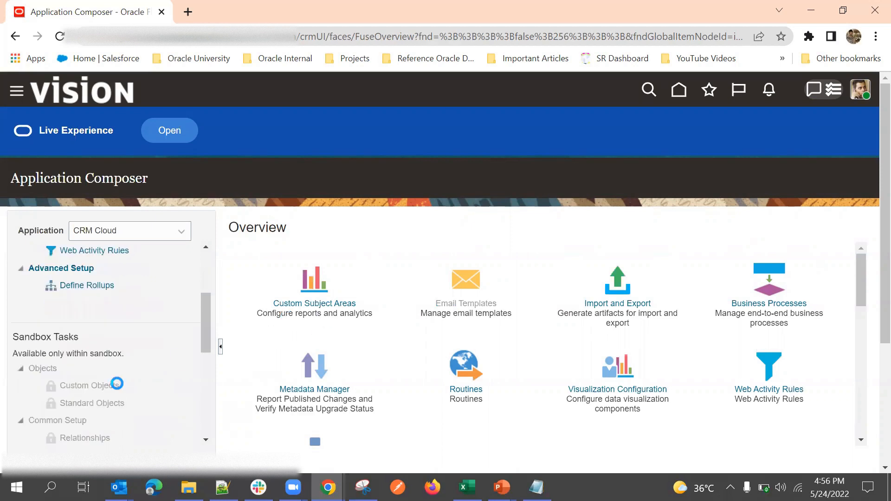
{"action": "scroll", "coordinate": [154, 334], "scroll_direction": "up", "scroll_amount": 3}
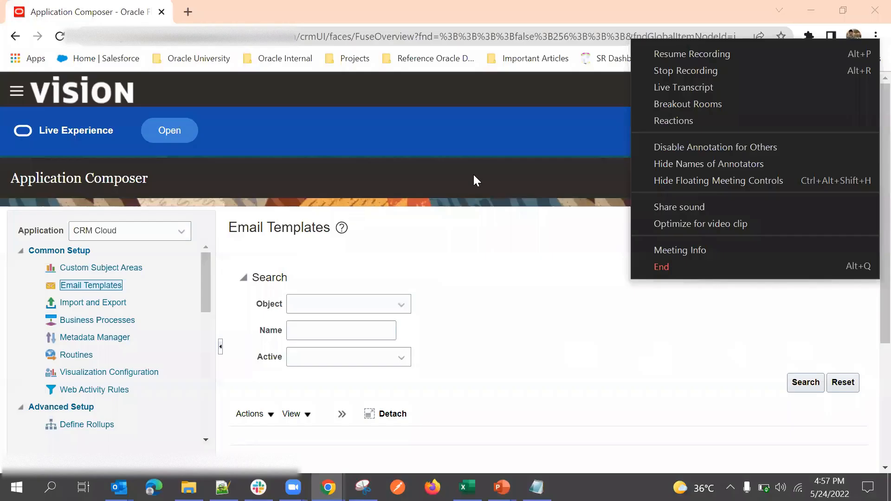
Step: Create a new Account email template from the Actions menu
{"action": "scroll", "coordinate": [504, 174], "scroll_direction": "down", "scroll_amount": 3}
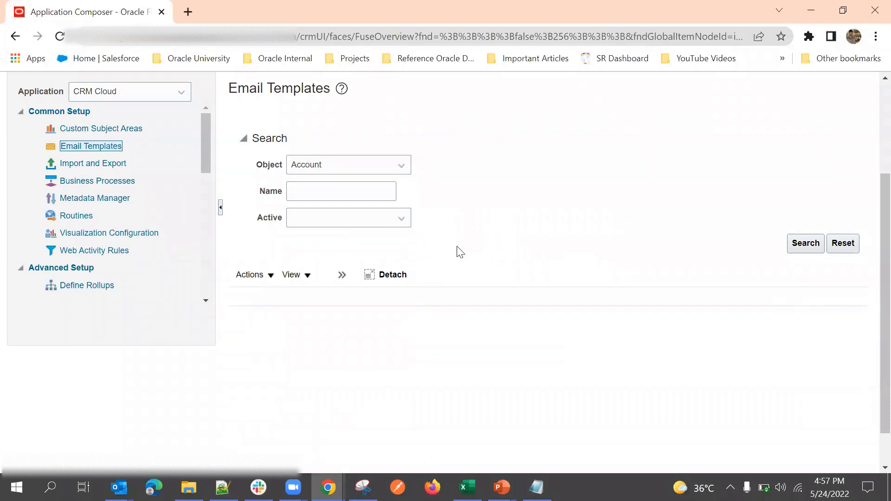
{"action": "left_click", "coordinate": [267, 279]}
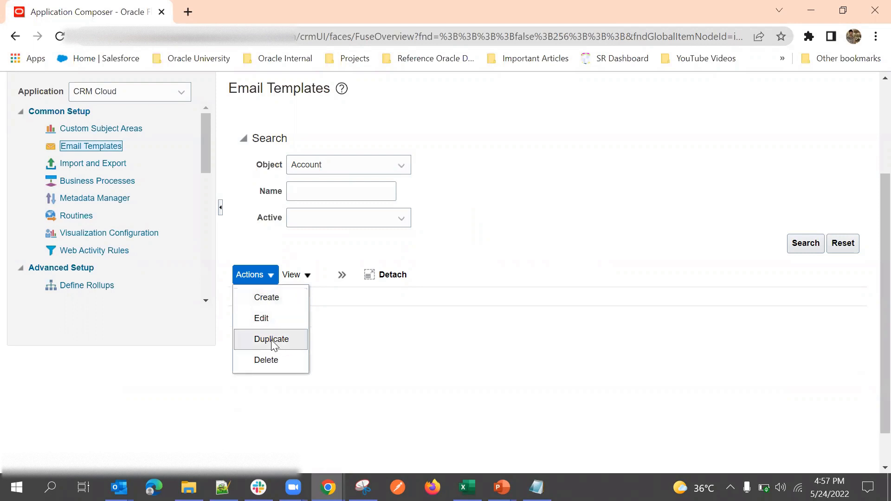
{"action": "left_click", "coordinate": [278, 298]}
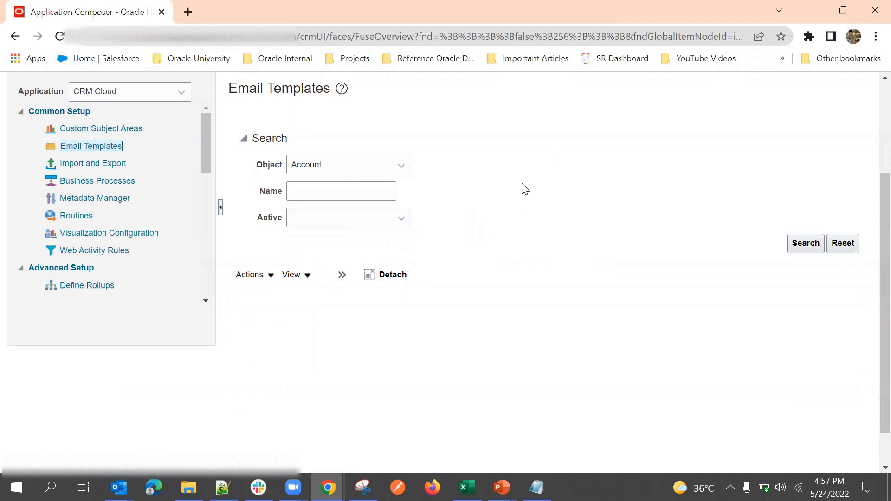
{"action": "scroll", "coordinate": [473, 230], "scroll_direction": "up", "scroll_amount": 3}
{"action": "scroll", "coordinate": [469, 230], "scroll_direction": "down", "scroll_amount": 3}
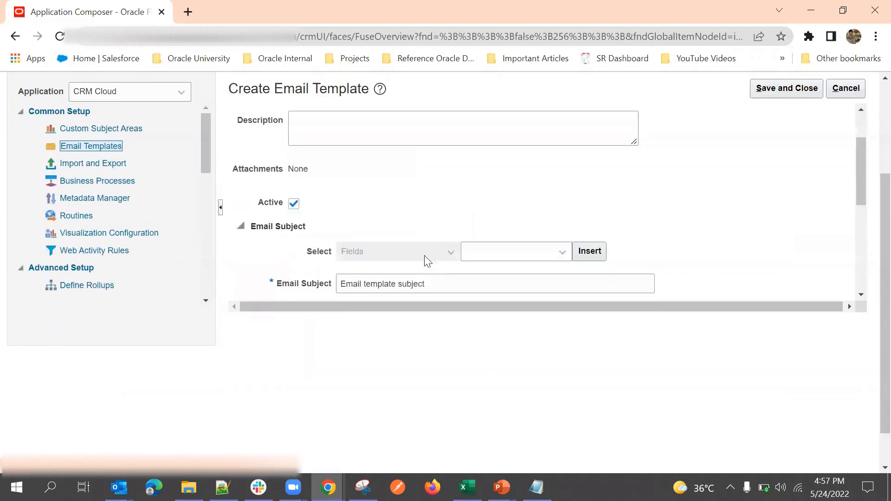
{"action": "scroll", "coordinate": [501, 197], "scroll_direction": "down", "scroll_amount": 2}
{"action": "scroll", "coordinate": [553, 218], "scroll_direction": "up", "scroll_amount": 3}
{"action": "scroll", "coordinate": [554, 218], "scroll_direction": "down", "scroll_amount": 3}
{"action": "scroll", "coordinate": [529, 224], "scroll_direction": "up", "scroll_amount": 5}
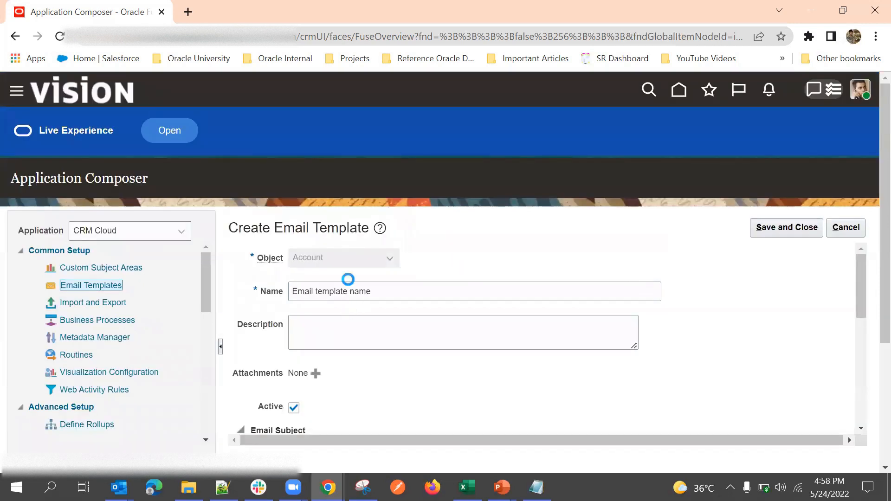
Step: Name the new Account template 'Template2' and close the Attachments dialog without adding a file
{"action": "left_click", "coordinate": [348, 291]}
{"action": "triple_click", "coordinate": [348, 291]}
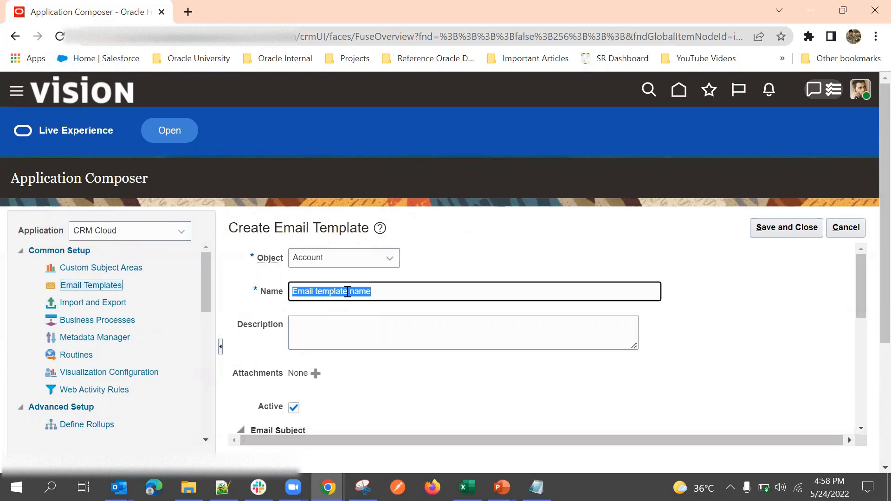
{"action": "type", "text": "Tes"}
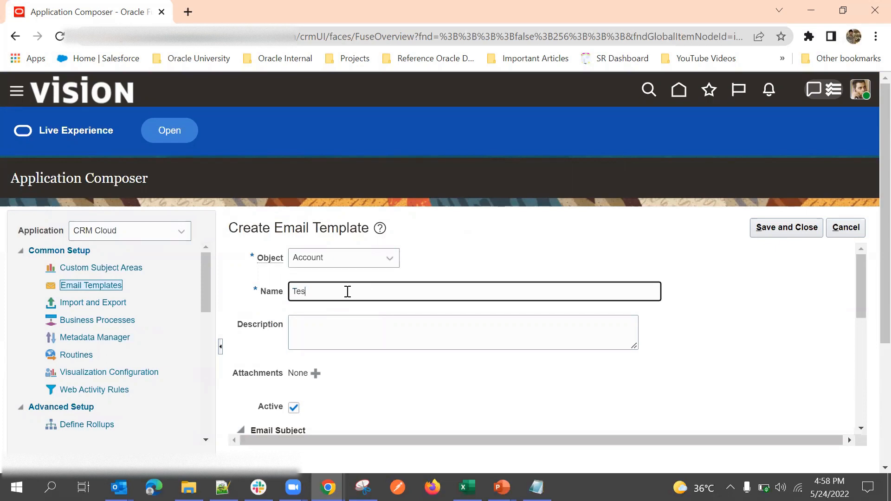
{"action": "type", "text": "mplate2"}
{"action": "scroll", "coordinate": [433, 273], "scroll_direction": "down", "scroll_amount": 3}
{"action": "scroll", "coordinate": [409, 309], "scroll_direction": "up", "scroll_amount": 3}
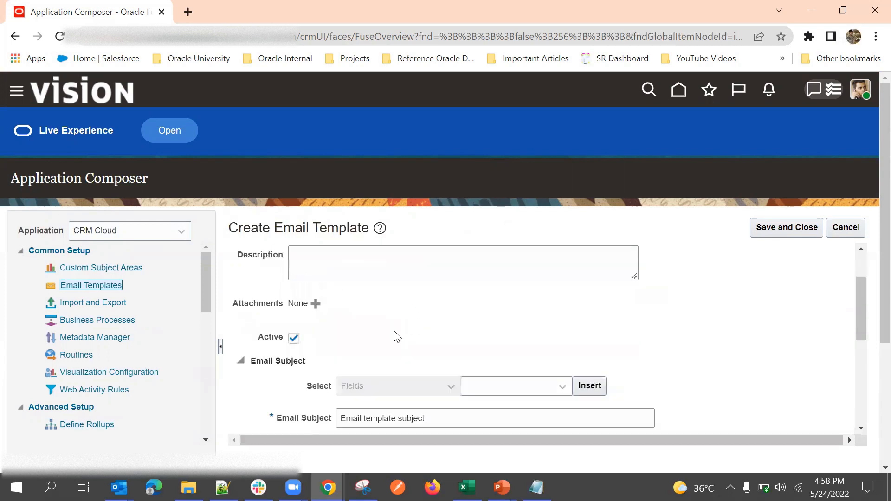
{"action": "scroll", "coordinate": [464, 299], "scroll_direction": "up", "scroll_amount": 2}
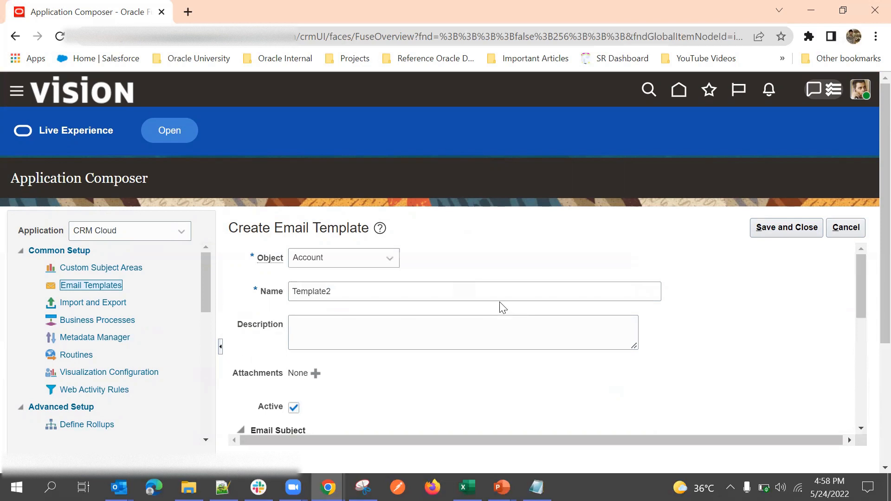
{"action": "left_click", "coordinate": [315, 373]}
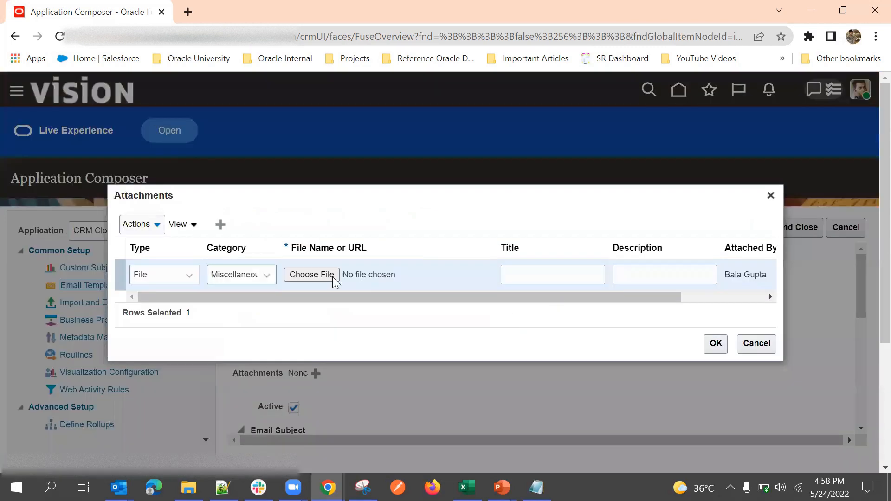
{"action": "left_click", "coordinate": [752, 344]}
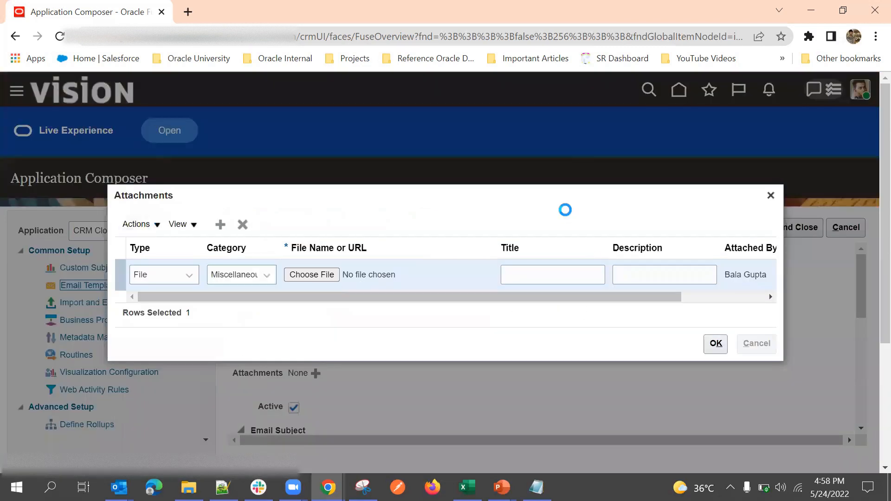
Step: Replace the default email subject with the text 'Notification for'
{"action": "scroll", "coordinate": [399, 331], "scroll_direction": "down", "scroll_amount": 3}
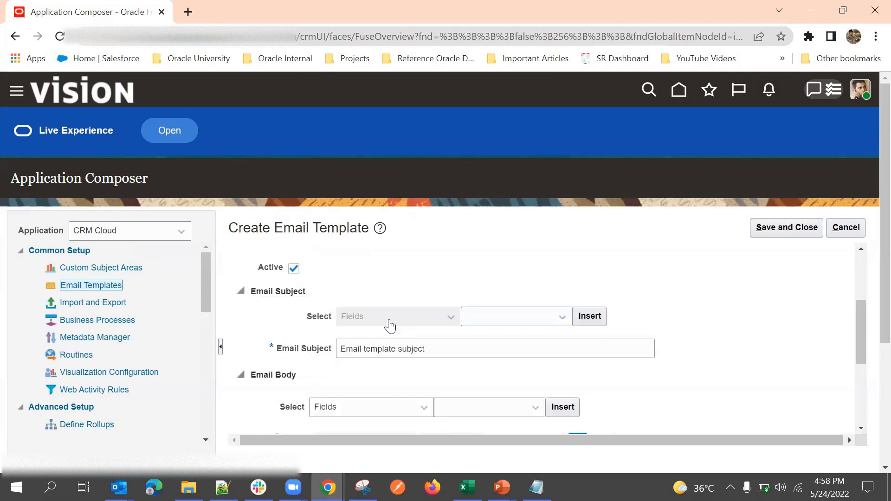
{"action": "left_click", "coordinate": [519, 316]}
{"action": "left_click", "coordinate": [411, 281]}
{"action": "double_click", "coordinate": [387, 351]}
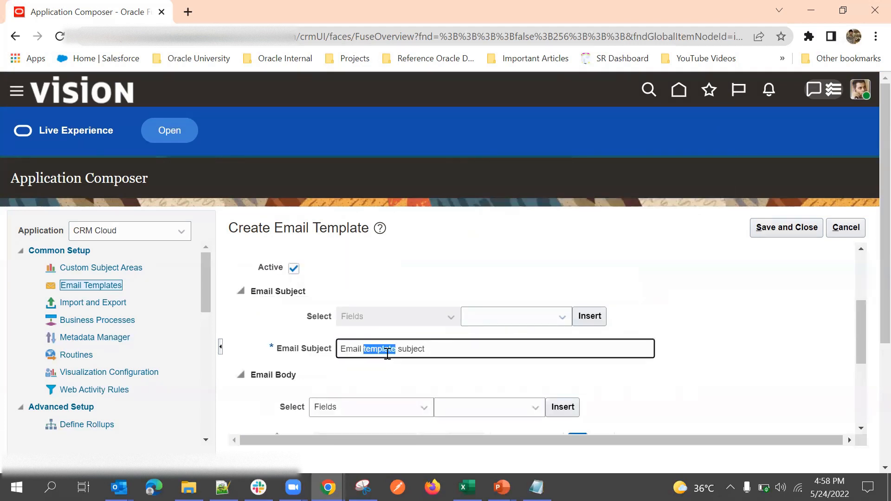
{"action": "triple_click", "coordinate": [387, 352]}
{"action": "left_click", "coordinate": [499, 316]}
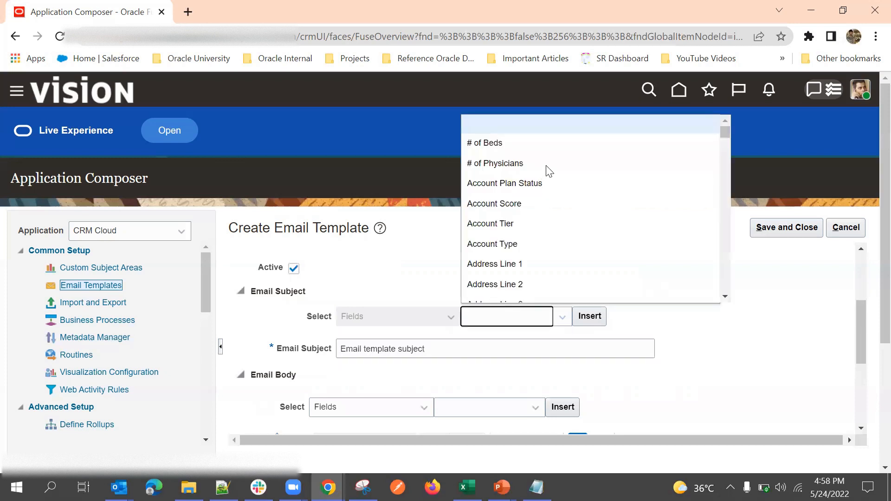
{"action": "left_click", "coordinate": [499, 319]}
{"action": "left_click", "coordinate": [394, 353]}
{"action": "triple_click", "coordinate": [398, 357]}
{"action": "key", "text": "BackSpace"}
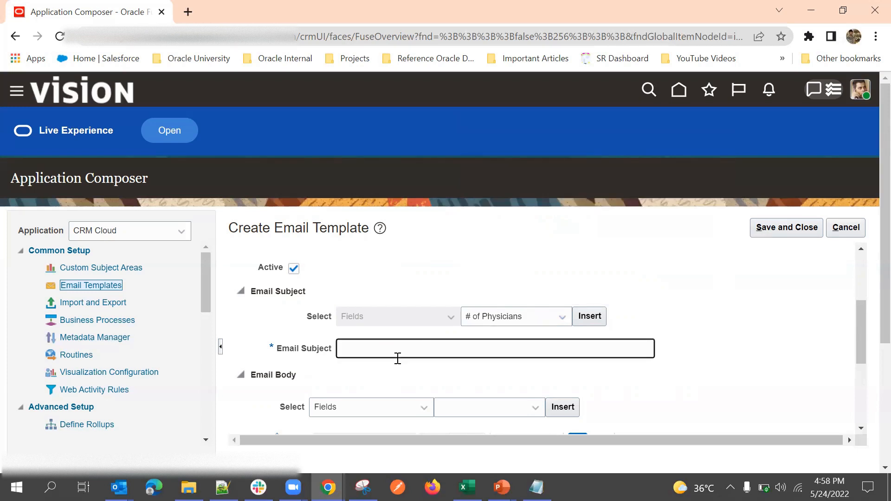
{"action": "left_click", "coordinate": [370, 353]}
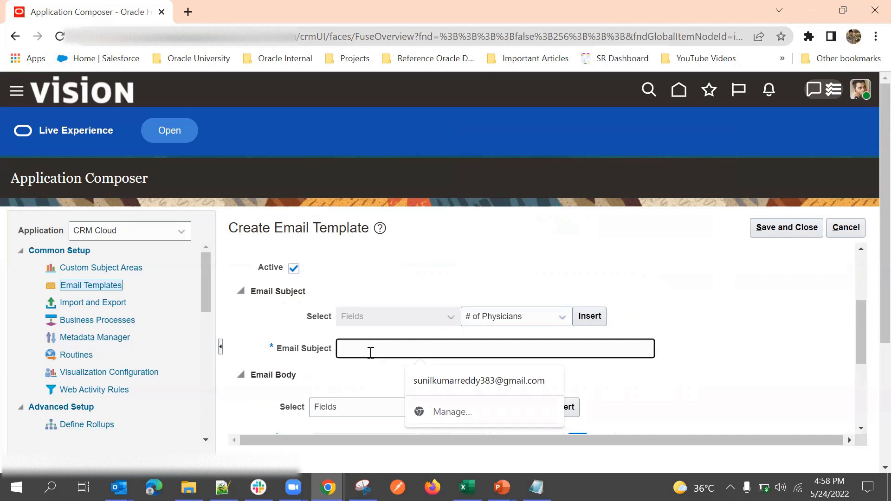
{"action": "type", "text": "Notif"}
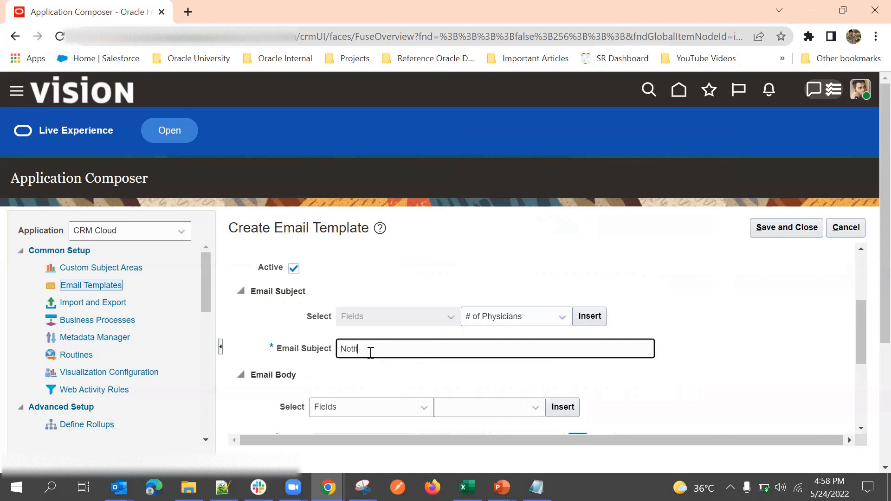
{"action": "type", "text": "icatiojn"}
Step: Append the account Name token [$PartyUniqueName$] to the end of the subject
{"action": "scroll", "coordinate": [413, 272], "scroll_direction": "up", "scroll_amount": 3}
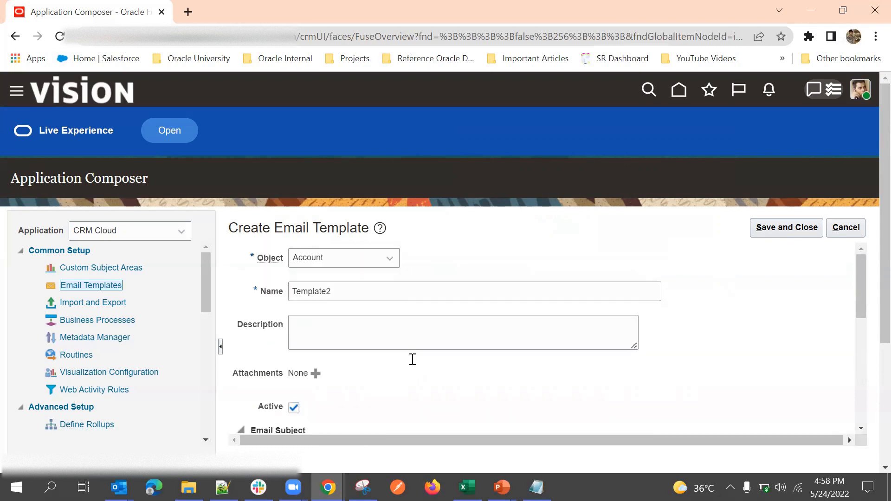
{"action": "scroll", "coordinate": [412, 360], "scroll_direction": "down", "scroll_amount": 3}
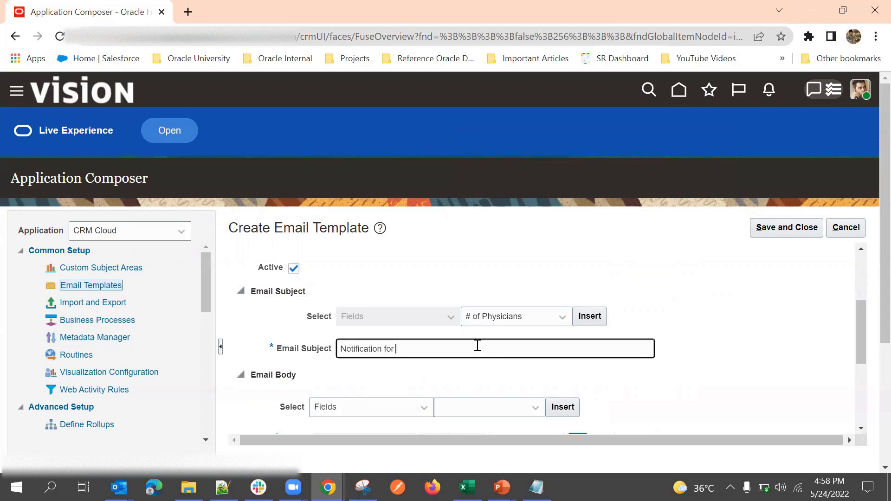
{"action": "left_click", "coordinate": [496, 318]}
{"action": "scroll", "coordinate": [538, 216], "scroll_direction": "down", "scroll_amount": 5}
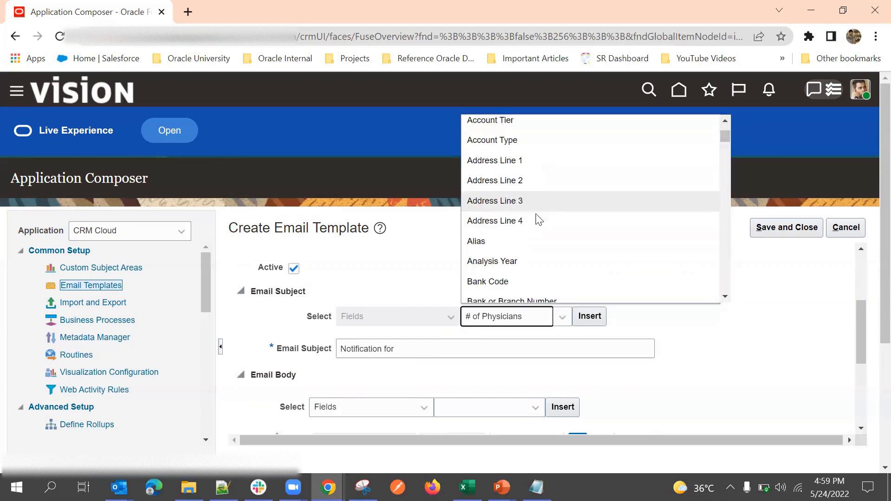
{"action": "scroll", "coordinate": [531, 228], "scroll_direction": "down", "scroll_amount": 8}
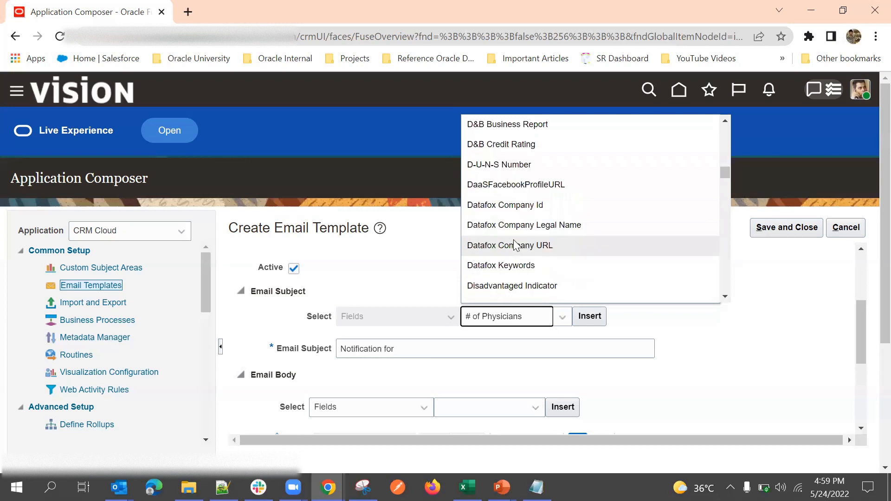
{"action": "scroll", "coordinate": [516, 246], "scroll_direction": "down", "scroll_amount": 12}
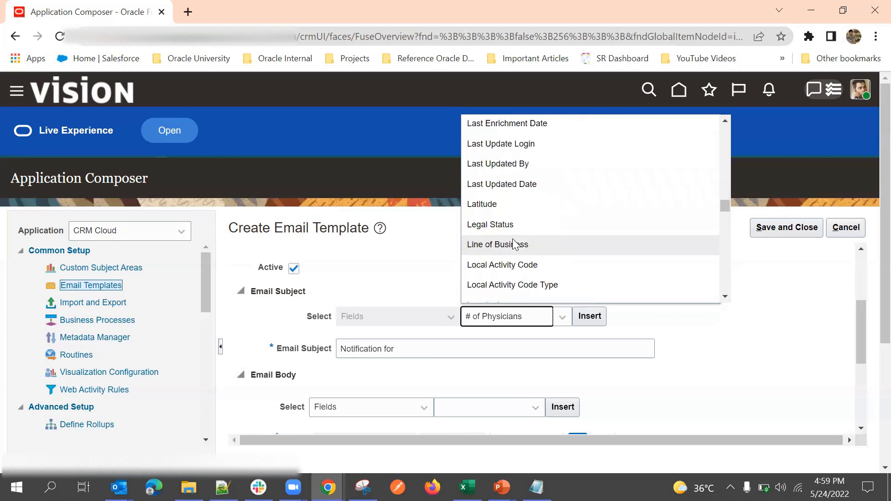
{"action": "scroll", "coordinate": [516, 232], "scroll_direction": "down", "scroll_amount": 3}
{"action": "left_click", "coordinate": [510, 177]}
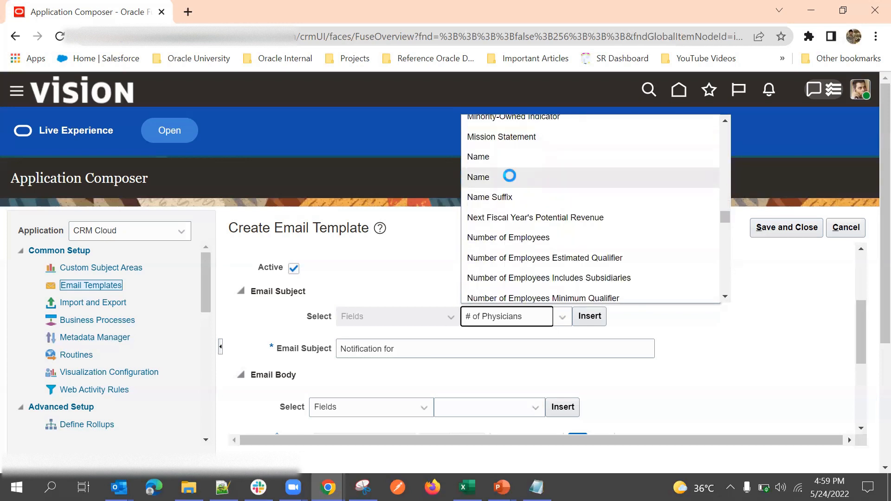
{"action": "left_click", "coordinate": [434, 343]}
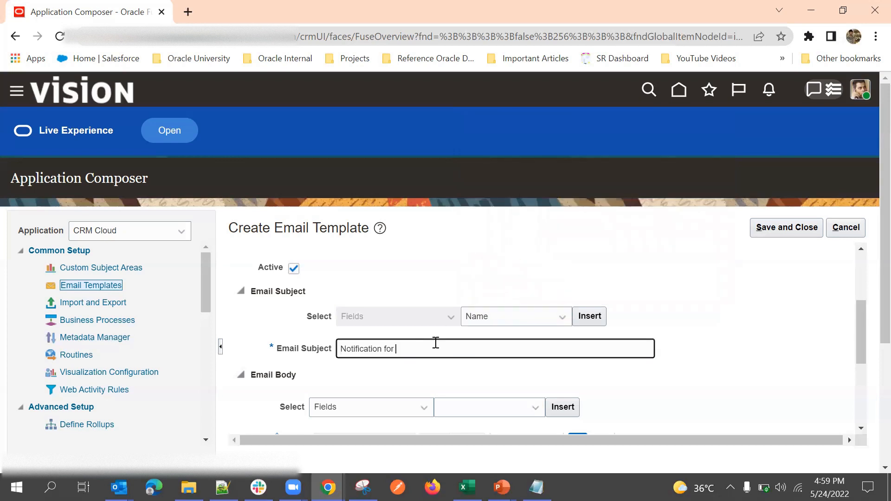
{"action": "left_click", "coordinate": [585, 320]}
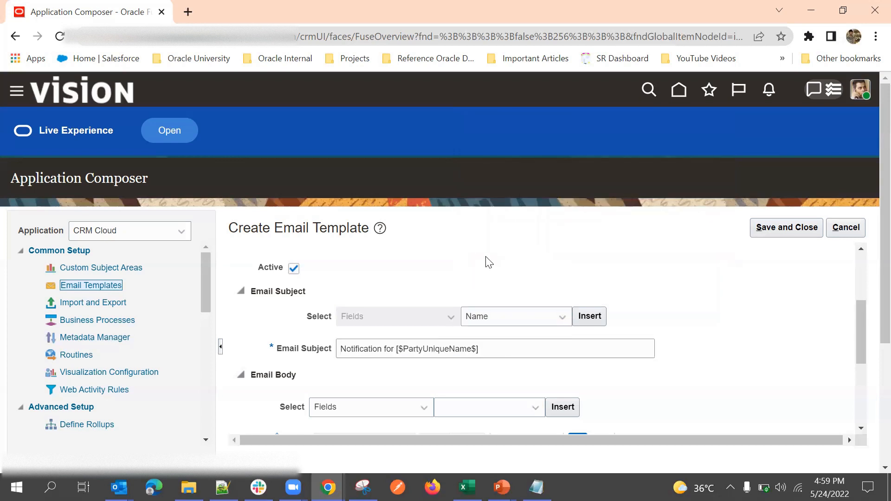
{"action": "left_click", "coordinate": [498, 352]}
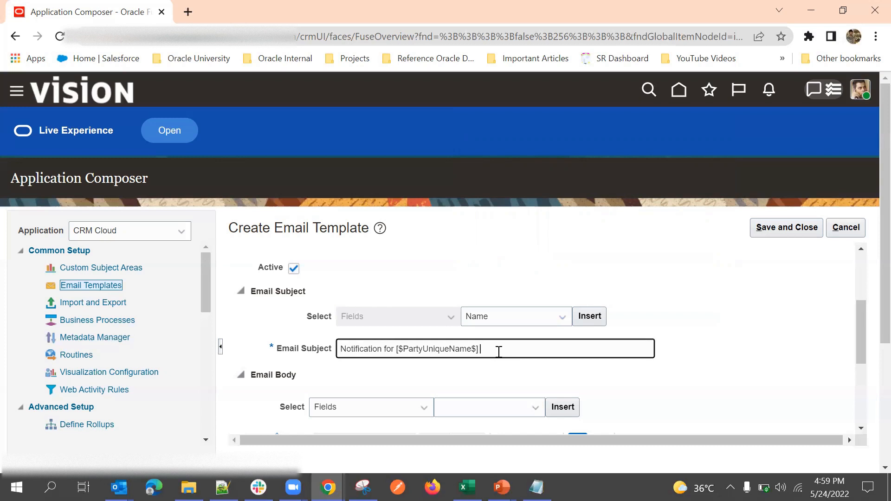
{"action": "left_click", "coordinate": [468, 385]}
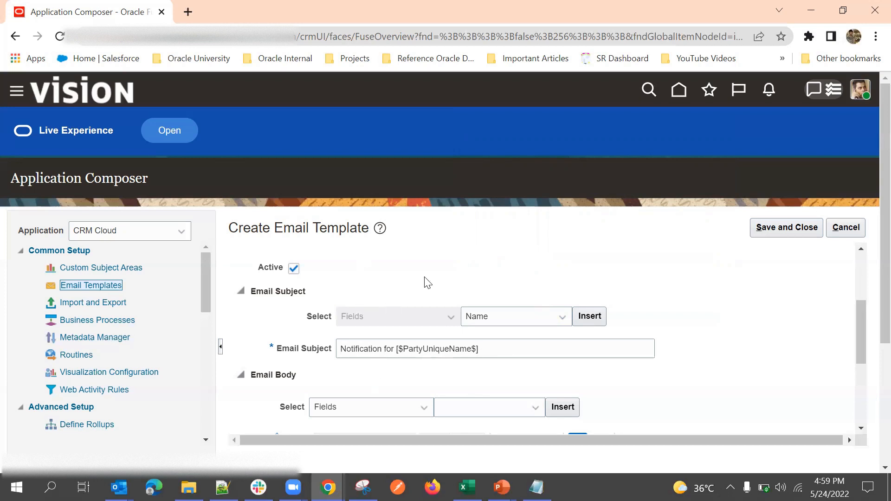
Step: Type the greeting 'Hi' at the start of the empty email body
{"action": "scroll", "coordinate": [455, 264], "scroll_direction": "up", "scroll_amount": 3}
{"action": "scroll", "coordinate": [432, 278], "scroll_direction": "down", "scroll_amount": 5}
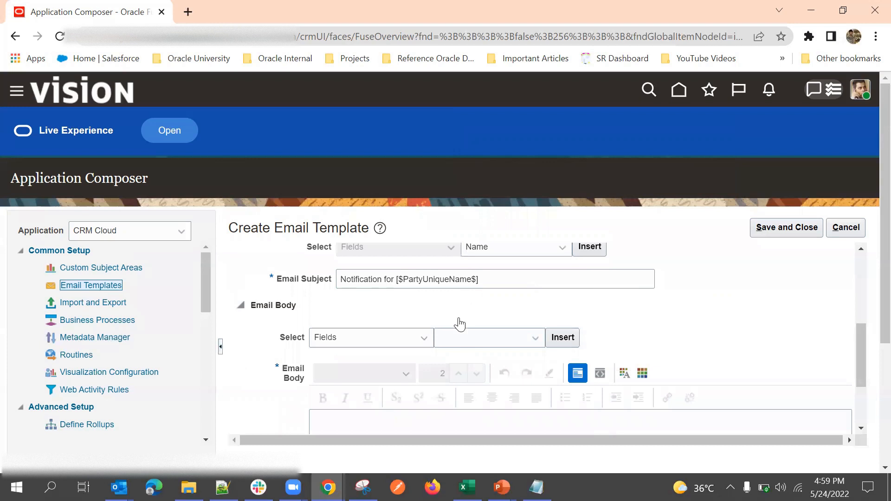
{"action": "scroll", "coordinate": [417, 353], "scroll_direction": "up", "scroll_amount": 2}
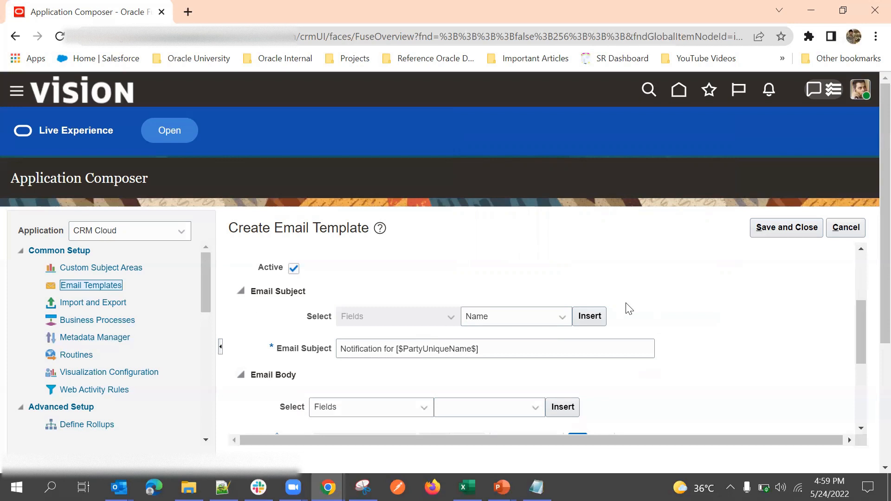
{"action": "double_click", "coordinate": [426, 352]}
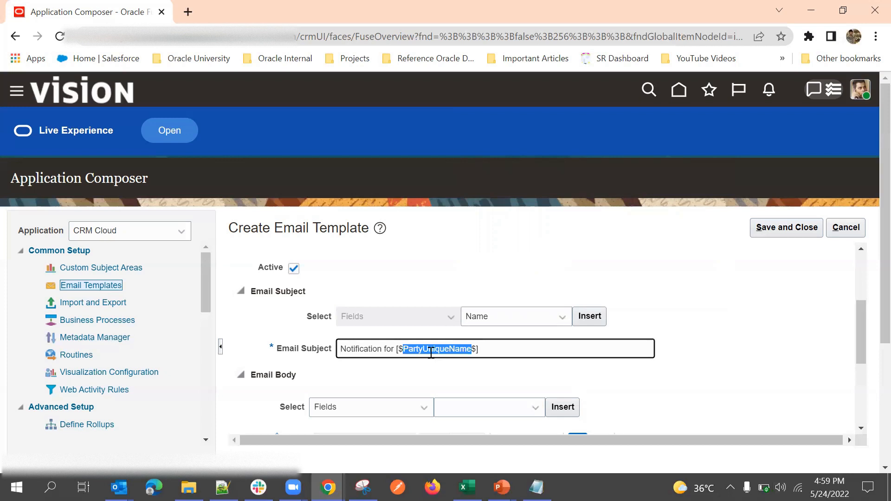
{"action": "scroll", "coordinate": [533, 324], "scroll_direction": "down", "scroll_amount": 3}
{"action": "scroll", "coordinate": [501, 320], "scroll_direction": "up", "scroll_amount": 3}
{"action": "scroll", "coordinate": [404, 279], "scroll_direction": "down", "scroll_amount": 5}
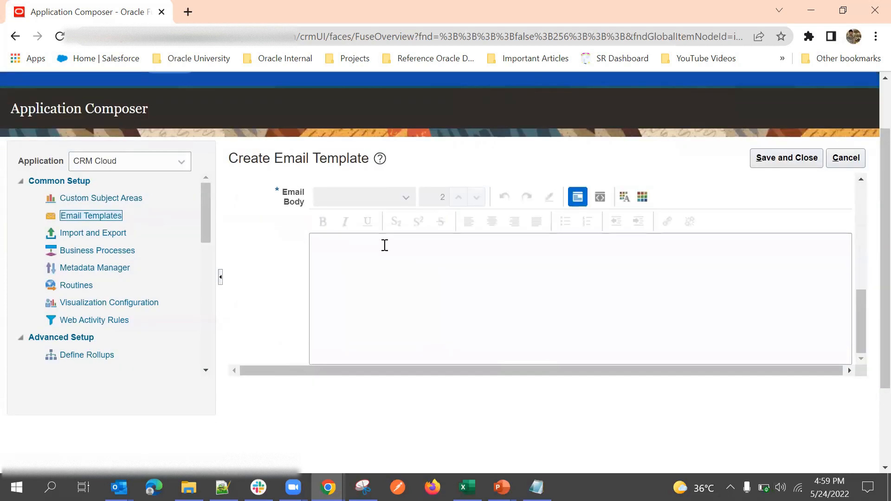
{"action": "left_click", "coordinate": [390, 280]}
{"action": "scroll", "coordinate": [750, 281], "scroll_direction": "up", "scroll_amount": 3}
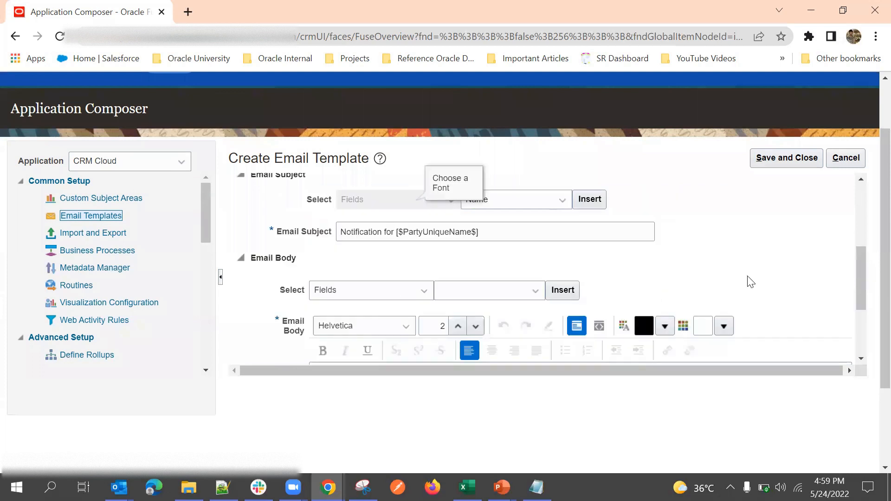
{"action": "scroll", "coordinate": [750, 281], "scroll_direction": "down", "scroll_amount": 3}
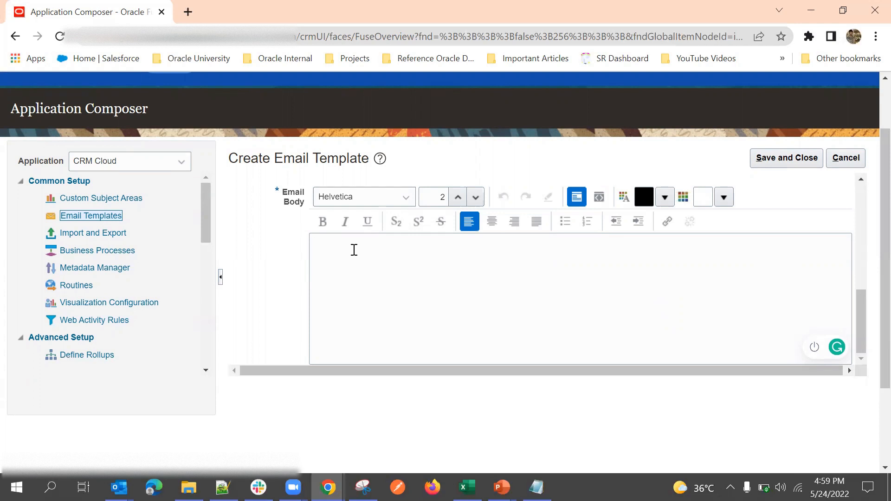
{"action": "type", "text": "Hi "}
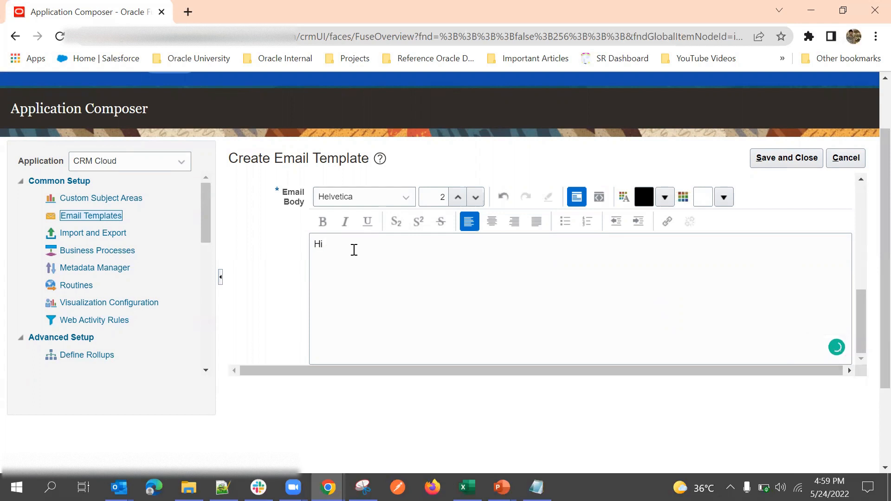
{"action": "type", "text": "Pl"}
Step: Select Primary Contact in the Email Body field list as the token to insert
{"action": "scroll", "coordinate": [520, 210], "scroll_direction": "up", "scroll_amount": 2}
{"action": "left_click", "coordinate": [510, 234]}
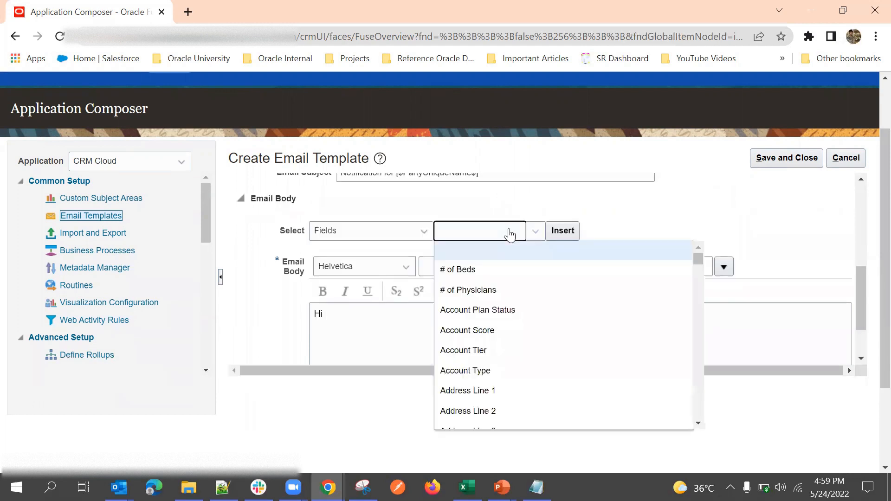
{"action": "key", "text": "p"}
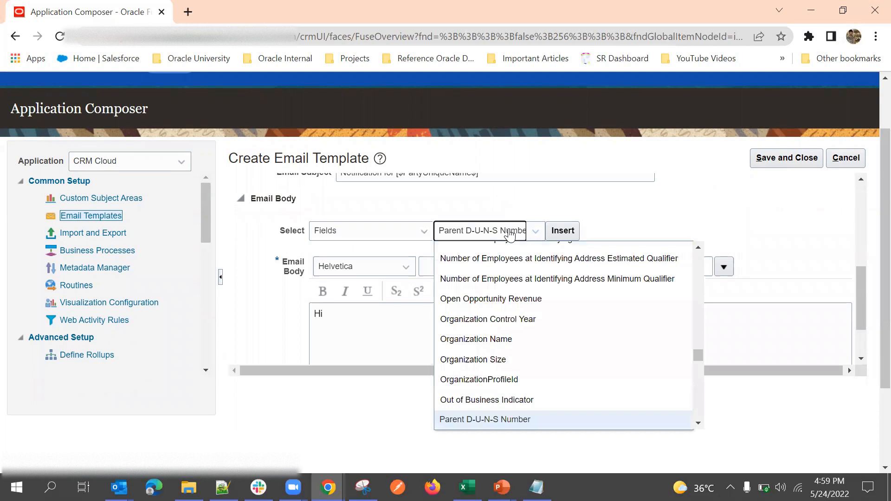
{"action": "key", "text": "Down"}
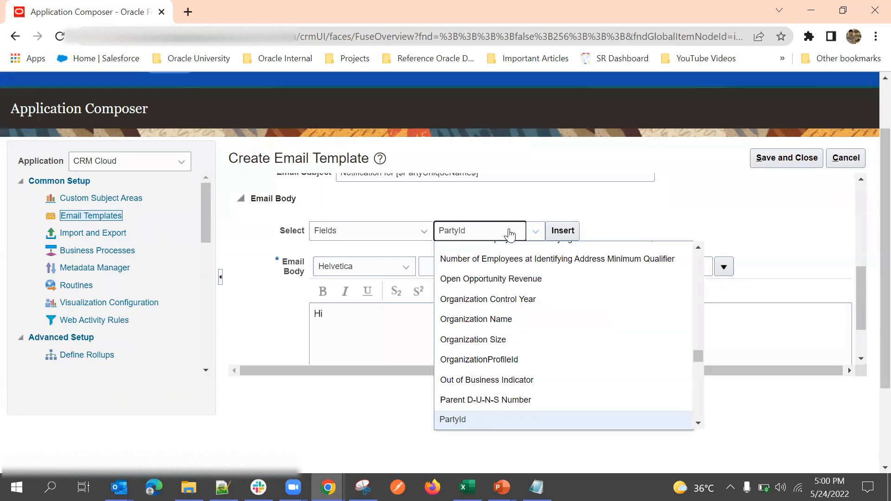
{"action": "scroll", "coordinate": [522, 317], "scroll_direction": "up", "scroll_amount": 1}
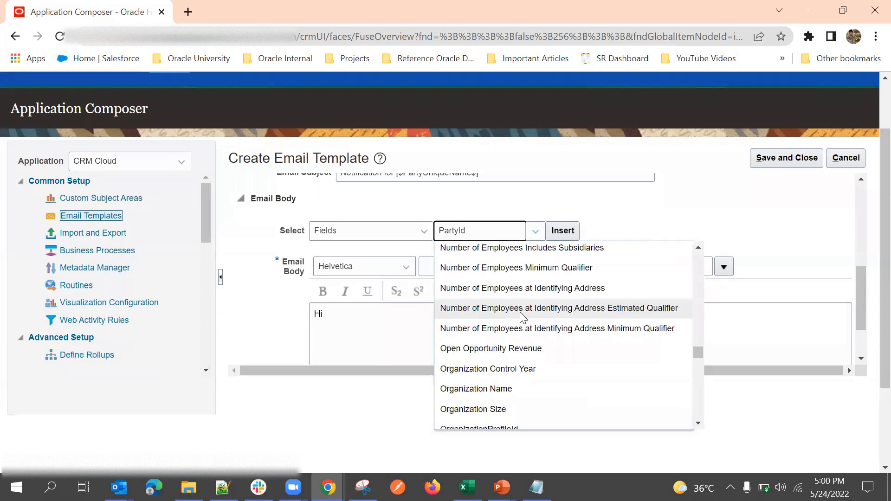
{"action": "key", "text": "o"}
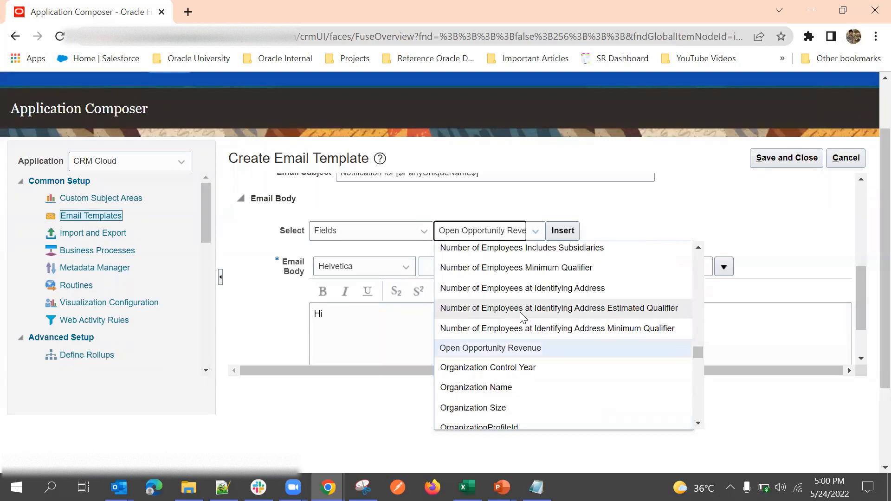
{"action": "scroll", "coordinate": [556, 384], "scroll_direction": "down", "scroll_amount": 4}
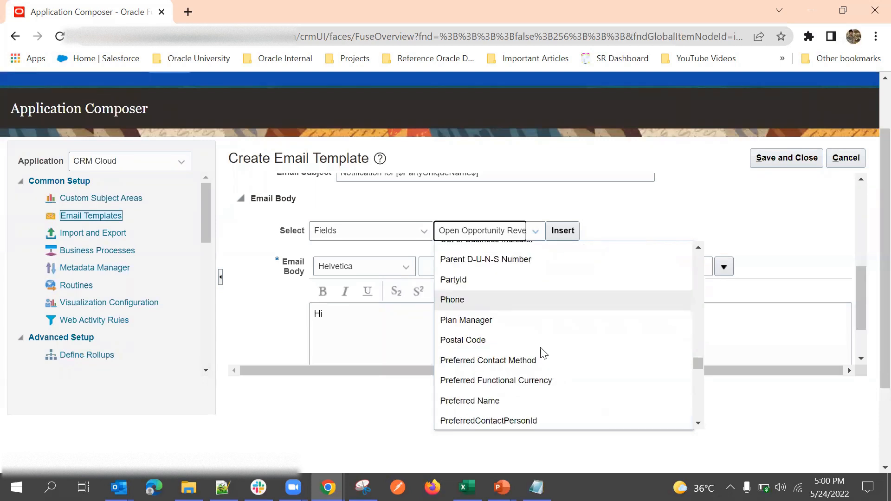
{"action": "scroll", "coordinate": [544, 354], "scroll_direction": "down", "scroll_amount": 4}
{"action": "scroll", "coordinate": [543, 352], "scroll_direction": "down", "scroll_amount": 15}
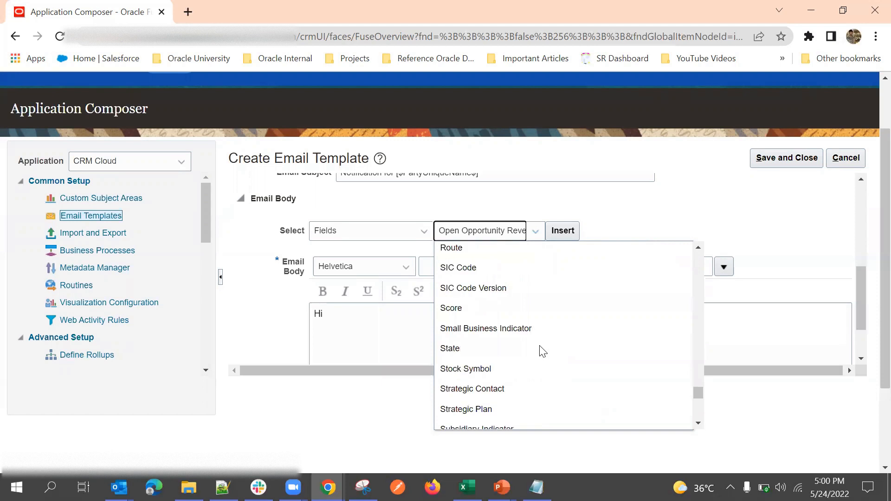
{"action": "scroll", "coordinate": [544, 348], "scroll_direction": "up", "scroll_amount": 15}
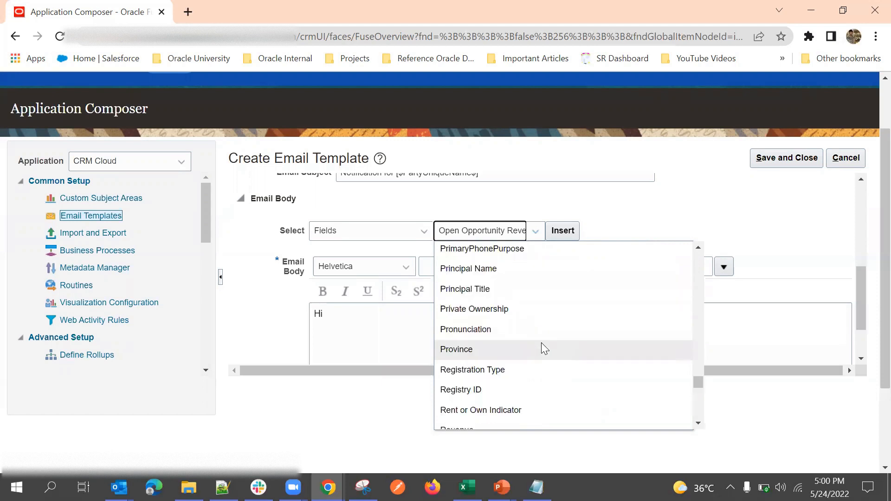
{"action": "scroll", "coordinate": [541, 343], "scroll_direction": "up", "scroll_amount": 5}
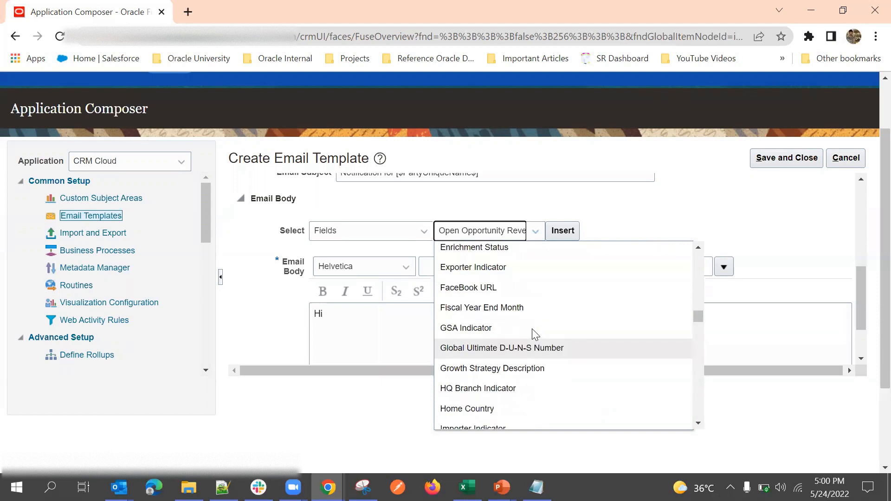
{"action": "scroll", "coordinate": [531, 330], "scroll_direction": "up", "scroll_amount": 3}
{"action": "scroll", "coordinate": [532, 324], "scroll_direction": "up", "scroll_amount": 10}
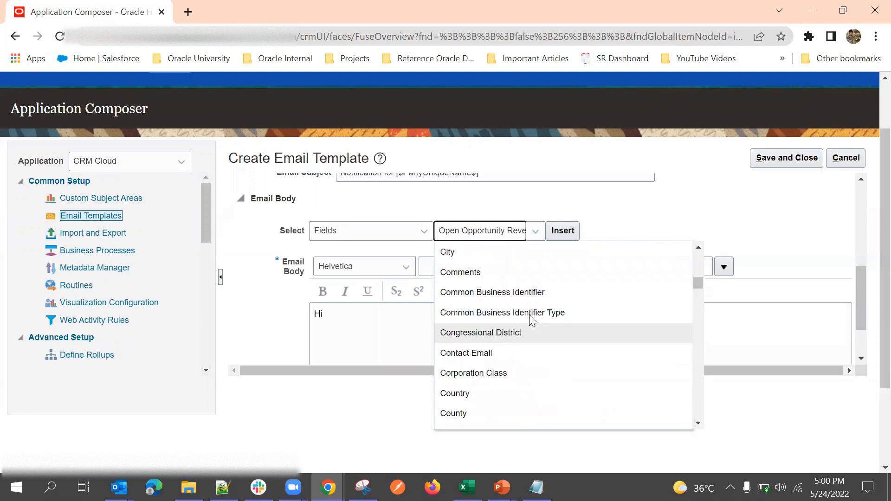
{"action": "scroll", "coordinate": [534, 325], "scroll_direction": "down", "scroll_amount": 18}
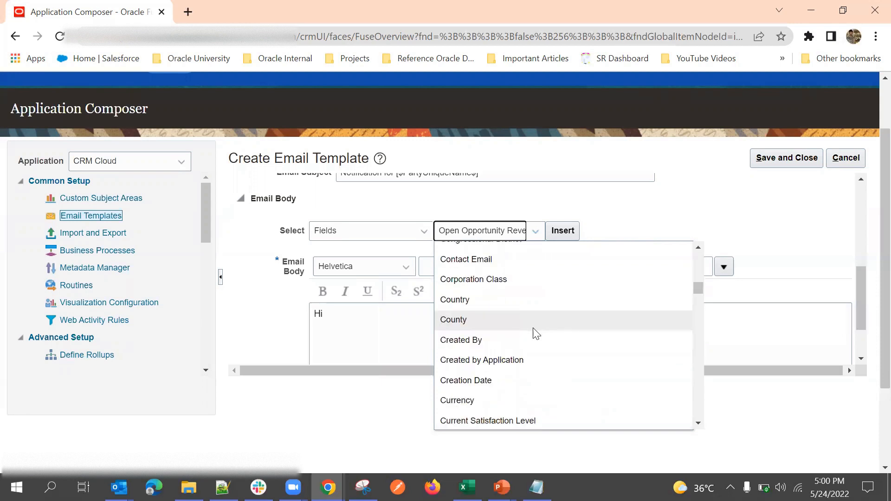
{"action": "scroll", "coordinate": [535, 333], "scroll_direction": "down", "scroll_amount": 6}
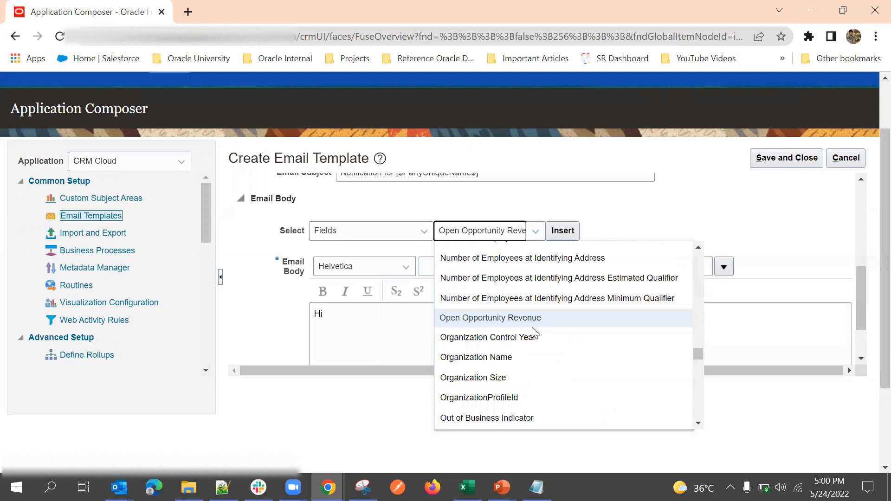
{"action": "scroll", "coordinate": [532, 329], "scroll_direction": "down", "scroll_amount": 1}
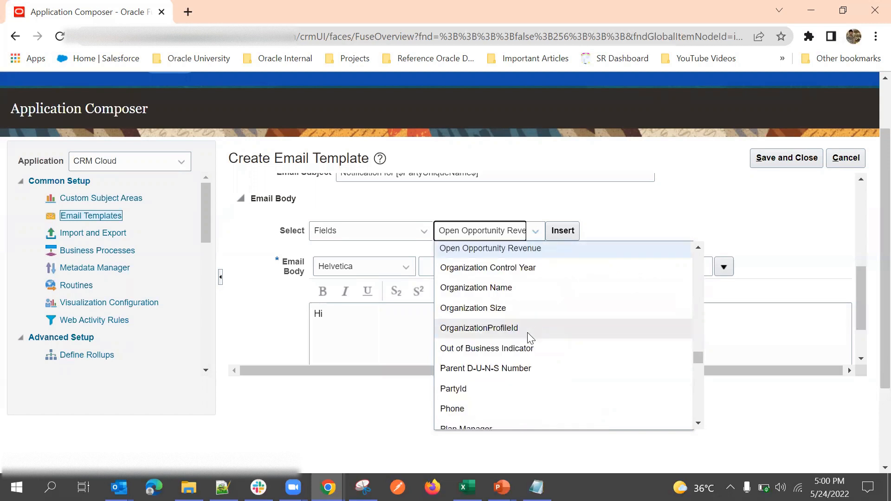
{"action": "scroll", "coordinate": [527, 332], "scroll_direction": "down", "scroll_amount": 4}
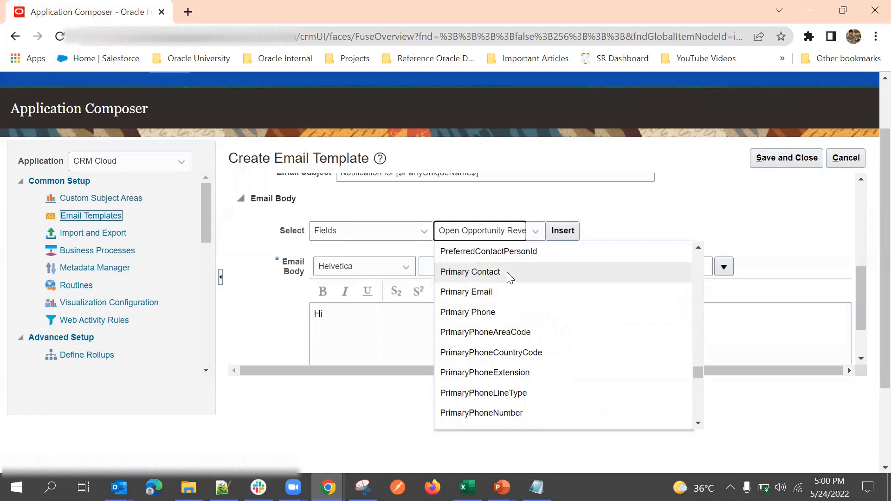
{"action": "left_click", "coordinate": [506, 271]}
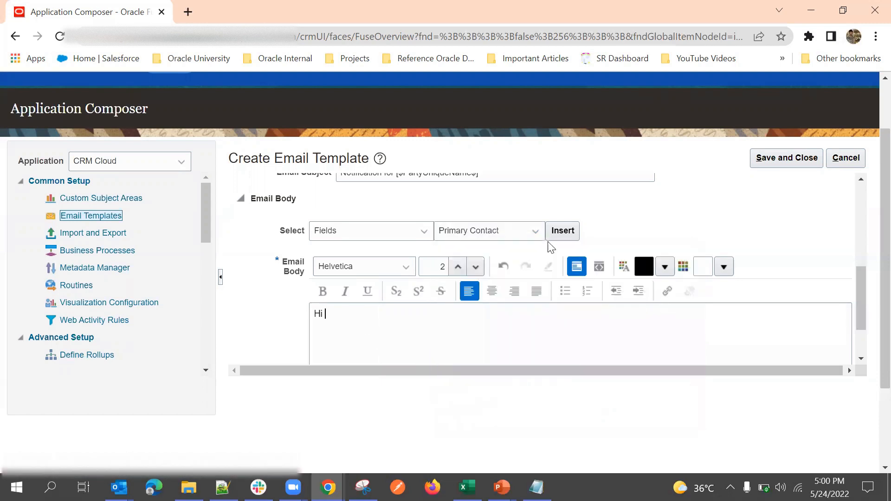
Step: Insert [$PreferredContactName$] after Hi and add a 'Regards,' sign-off with the sender's name
{"action": "left_click", "coordinate": [562, 230]}
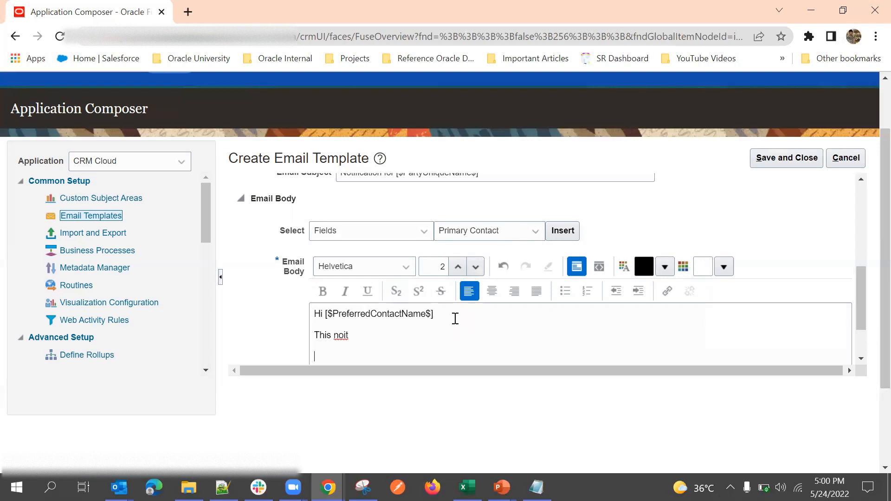
{"action": "key", "text": "Return"}
{"action": "type", "text": "Regards"}
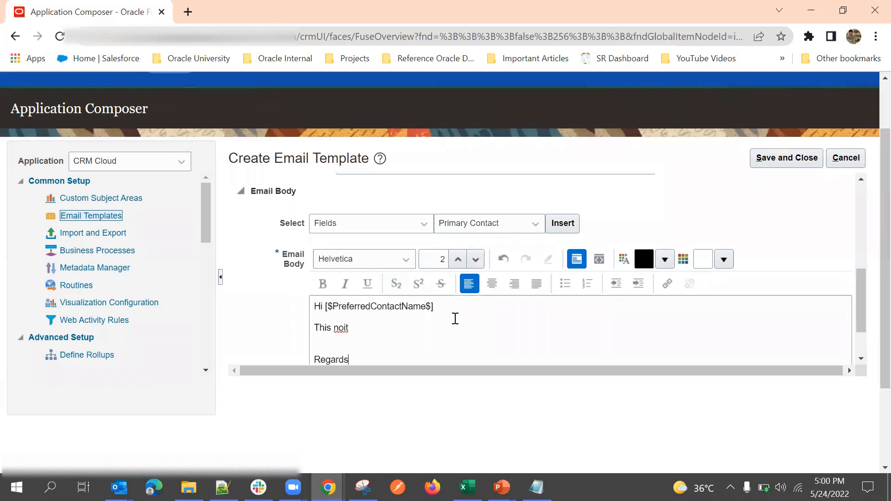
{"action": "type", "text": ","}
{"action": "key", "text": "Return"}
{"action": "type", "text": "Sunil"}
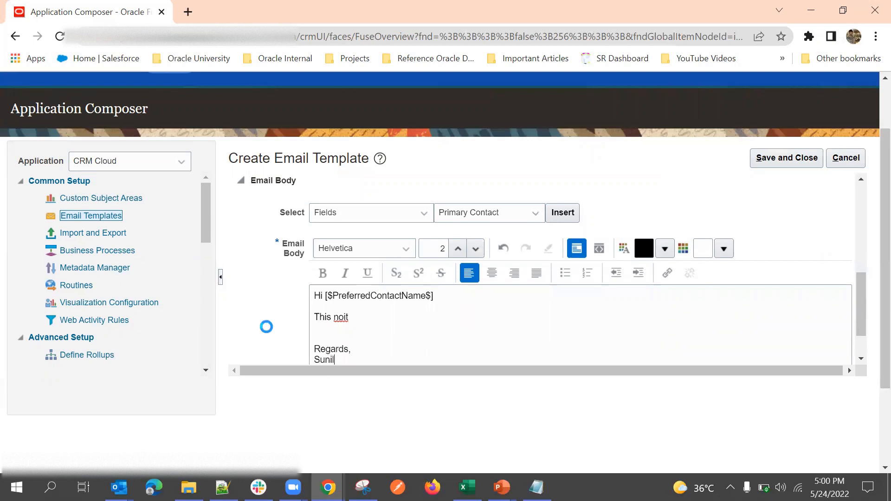
{"action": "left_click", "coordinate": [334, 306]}
{"action": "scroll", "coordinate": [403, 284], "scroll_direction": "down", "scroll_amount": 2}
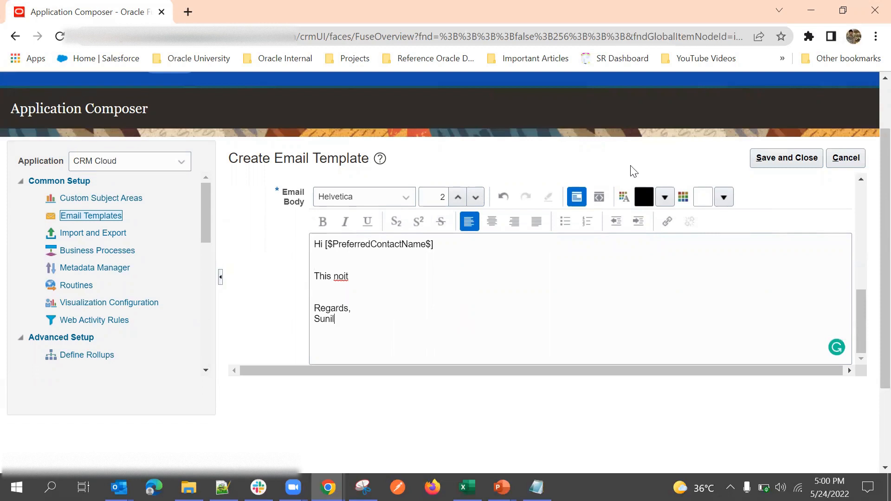
Step: Switch the email body to HTML source view, toggling Rich Text and back
{"action": "left_click", "coordinate": [603, 196]}
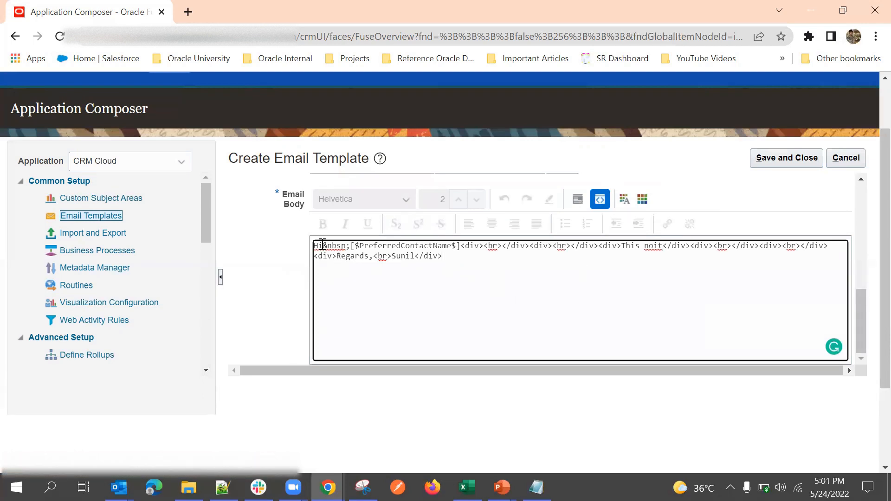
{"action": "key", "text": "ctrl+a"}
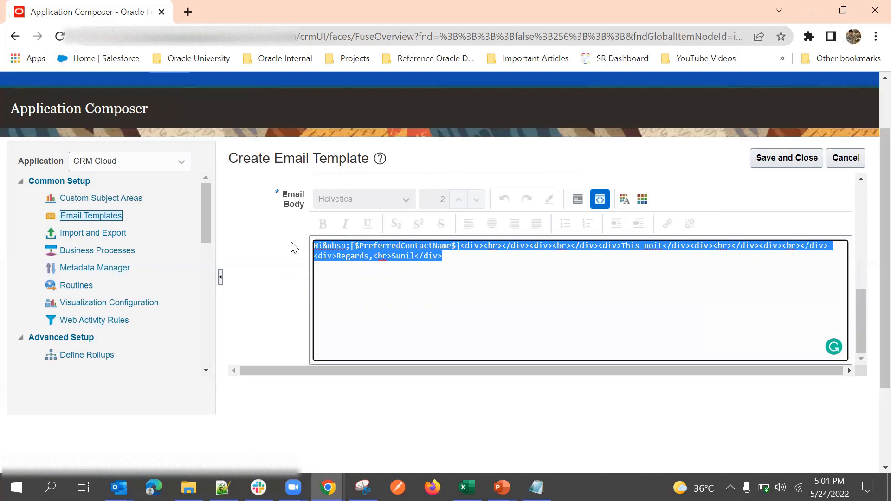
{"action": "left_click", "coordinate": [577, 200]}
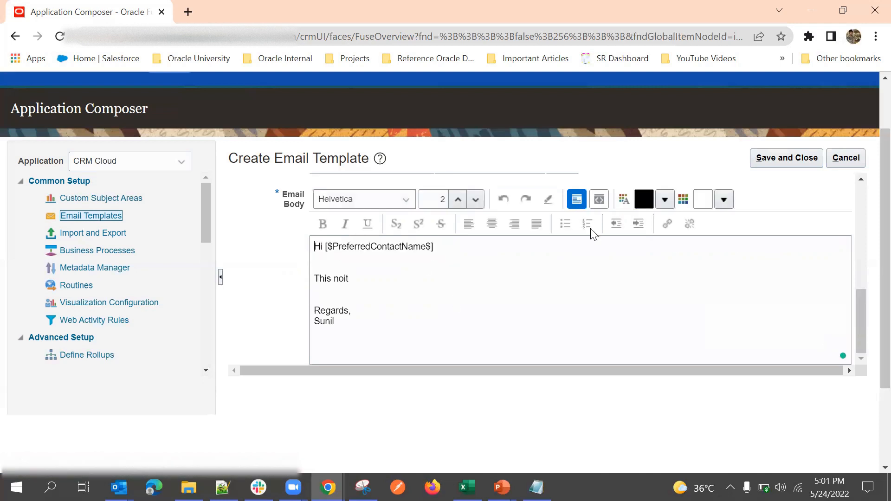
{"action": "left_click", "coordinate": [599, 200]}
{"action": "left_click", "coordinate": [485, 266]}
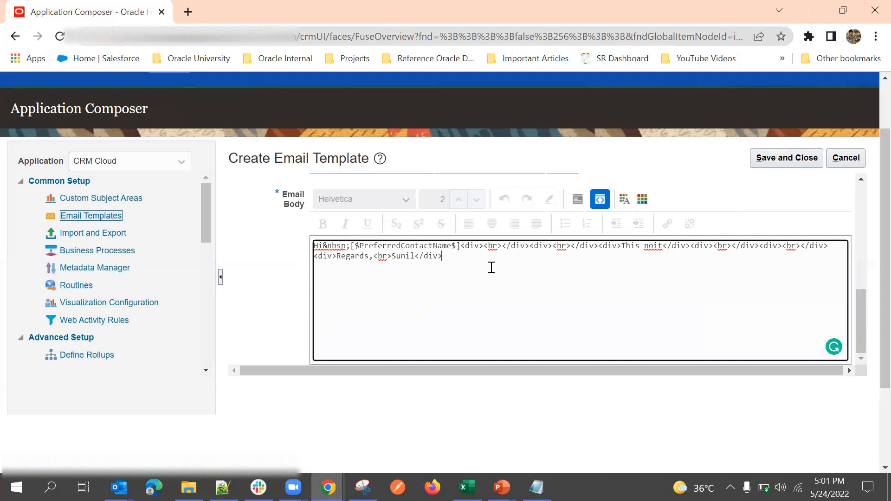
Step: Inspect the [$PreferredContactName$] token markup in the body's HTML source
{"action": "left_click_drag", "start_coordinate": [454, 260], "coordinate": [304, 247]}
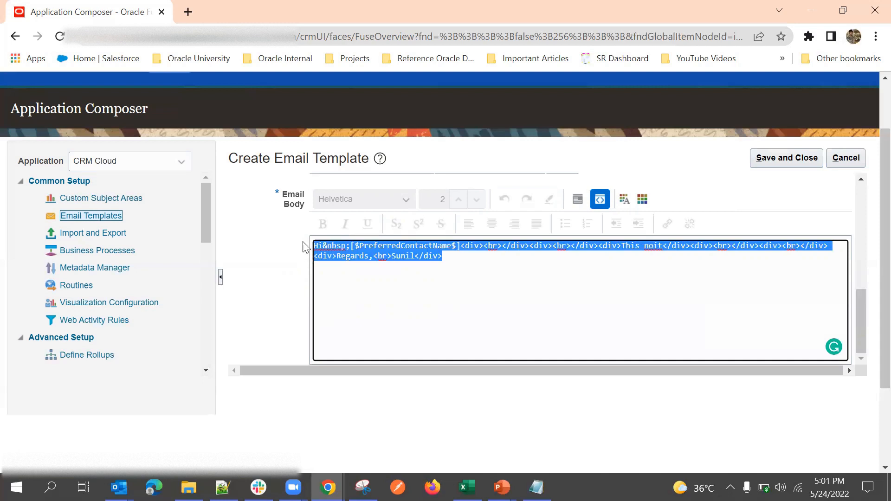
{"action": "left_click", "coordinate": [455, 266]}
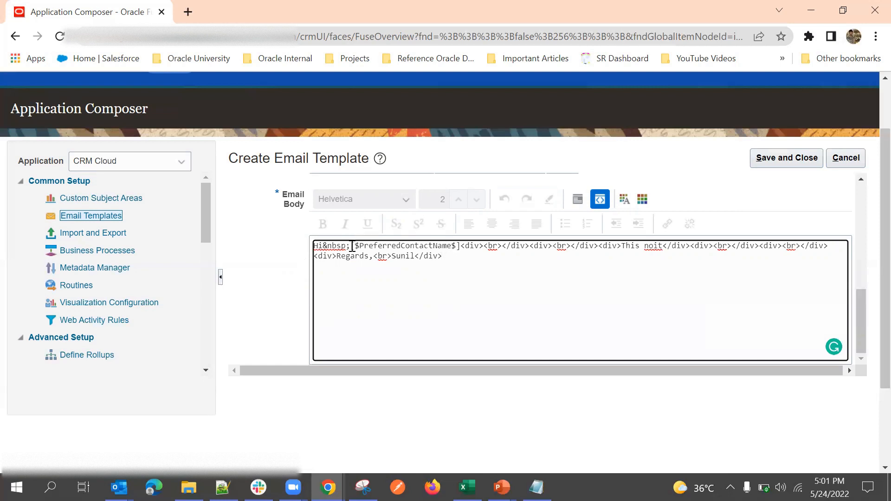
{"action": "right_click", "coordinate": [350, 246]}
{"action": "left_click", "coordinate": [631, 203]}
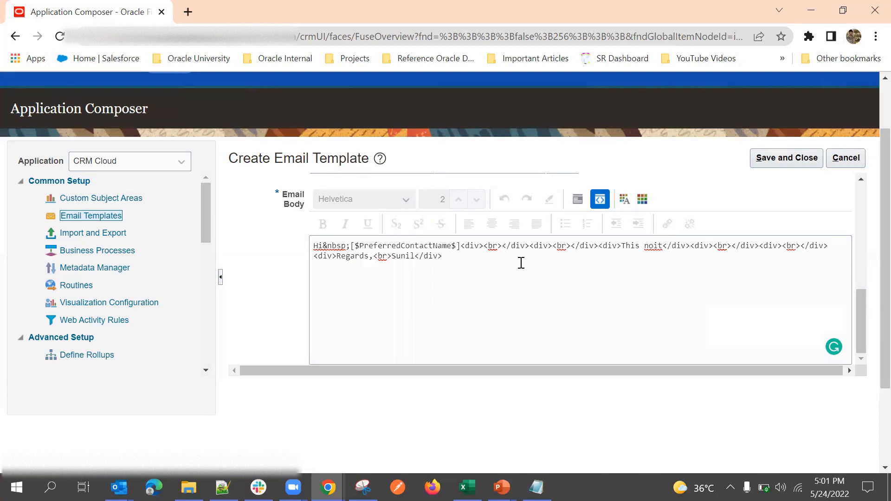
{"action": "left_click", "coordinate": [452, 256]}
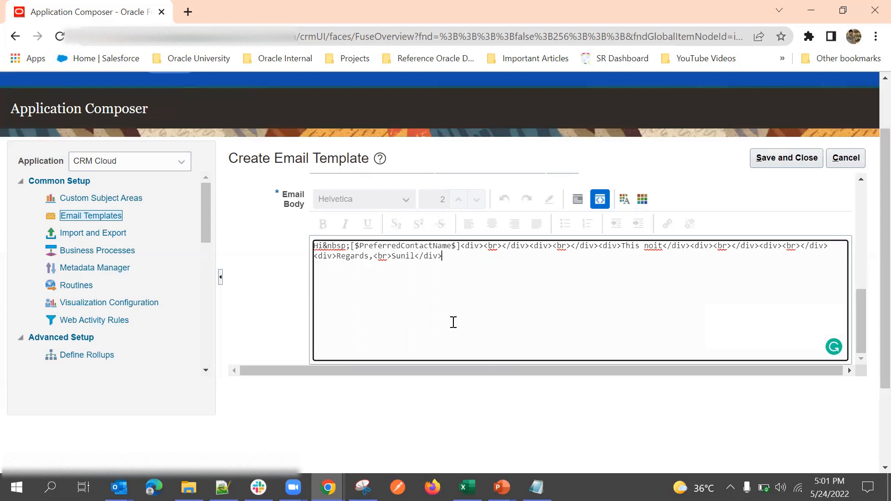
{"action": "scroll", "coordinate": [603, 229], "scroll_direction": "up", "scroll_amount": 2}
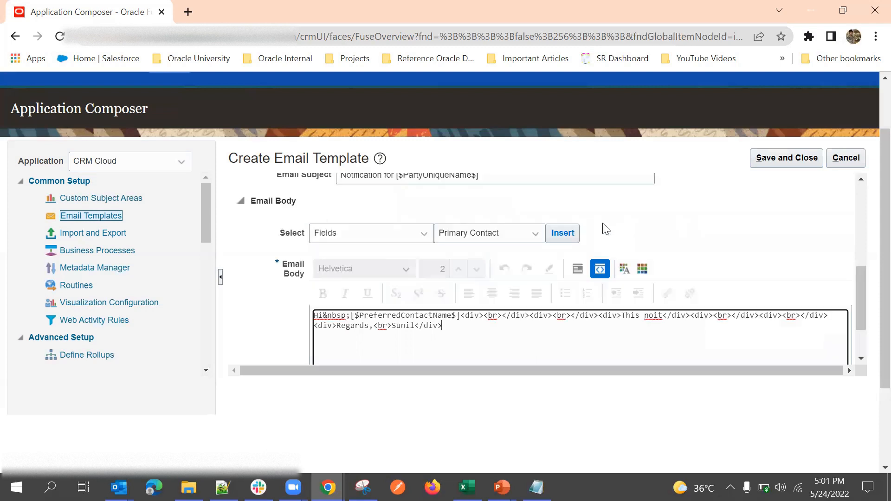
{"action": "scroll", "coordinate": [406, 243], "scroll_direction": "down", "scroll_amount": 2}
{"action": "double_click", "coordinate": [406, 245]}
{"action": "left_click", "coordinate": [407, 245]}
{"action": "double_click", "coordinate": [408, 245]}
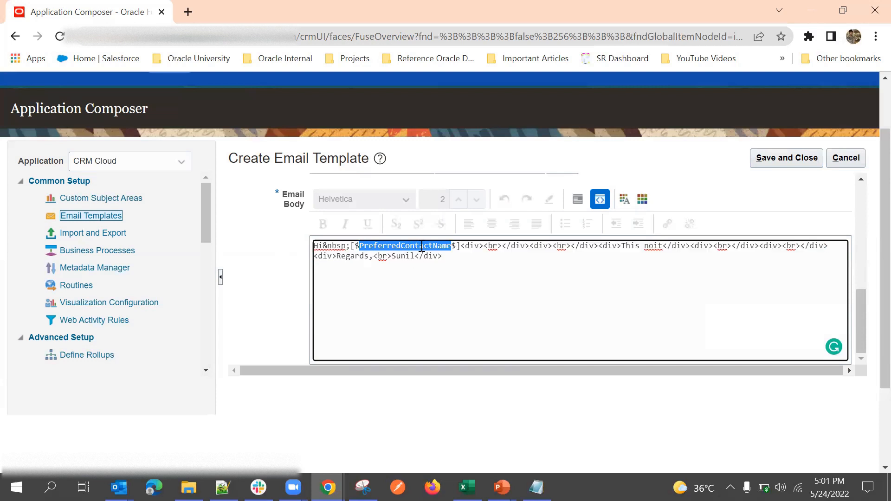
{"action": "scroll", "coordinate": [624, 218], "scroll_direction": "up", "scroll_amount": 3}
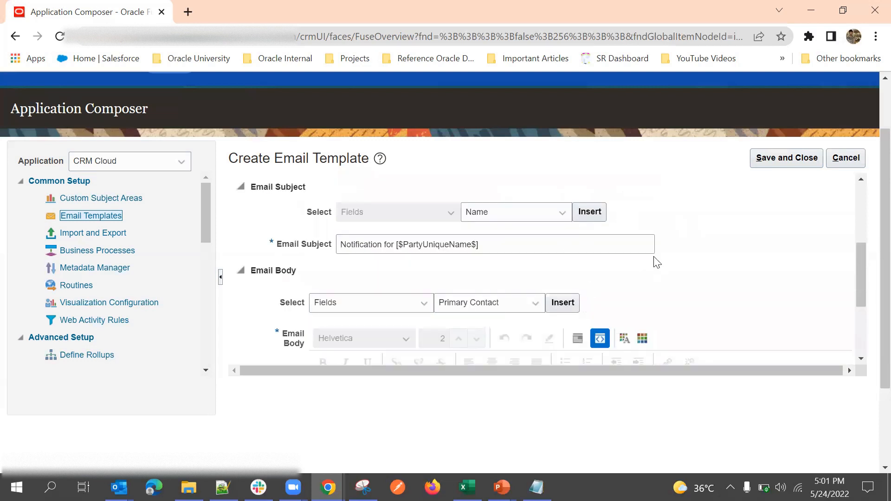
Step: Save and close the Template2 email template
{"action": "scroll", "coordinate": [656, 251], "scroll_direction": "down", "scroll_amount": 3}
{"action": "scroll", "coordinate": [710, 240], "scroll_direction": "up", "scroll_amount": 3}
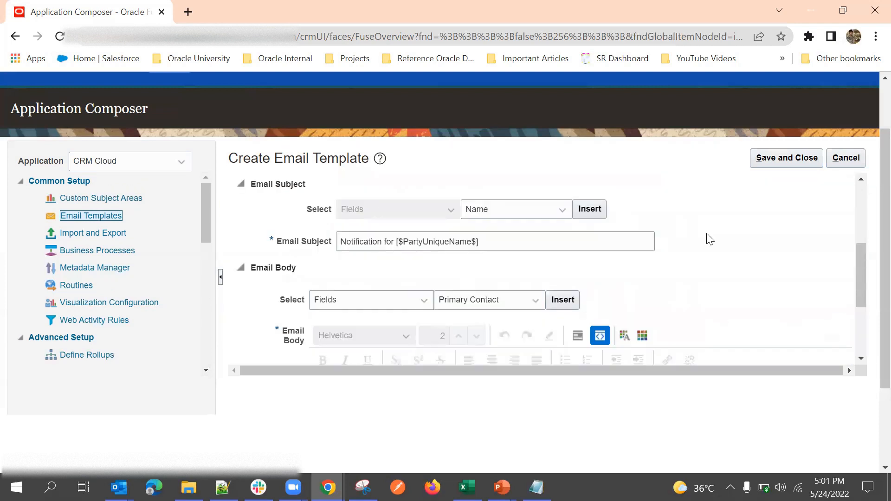
{"action": "left_click", "coordinate": [773, 162]}
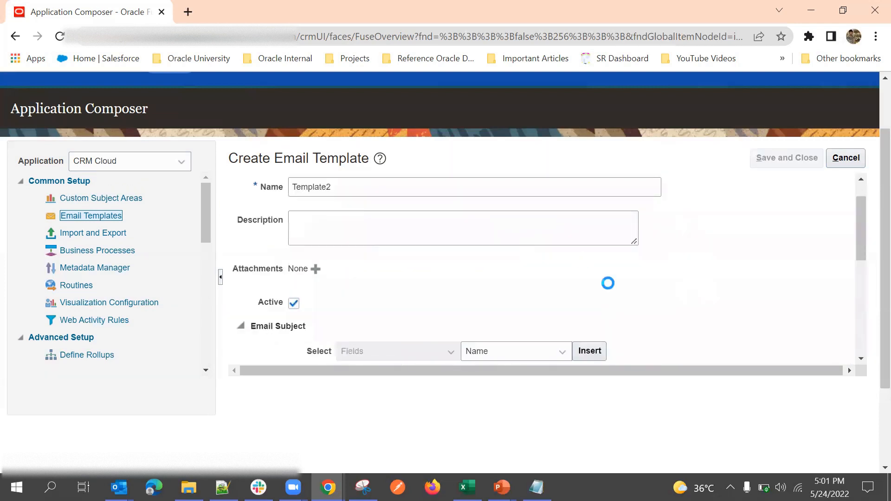
{"action": "scroll", "coordinate": [686, 248], "scroll_direction": "up", "scroll_amount": 1}
{"action": "scroll", "coordinate": [688, 246], "scroll_direction": "down", "scroll_amount": 4}
{"action": "scroll", "coordinate": [688, 245], "scroll_direction": "up", "scroll_amount": 4}
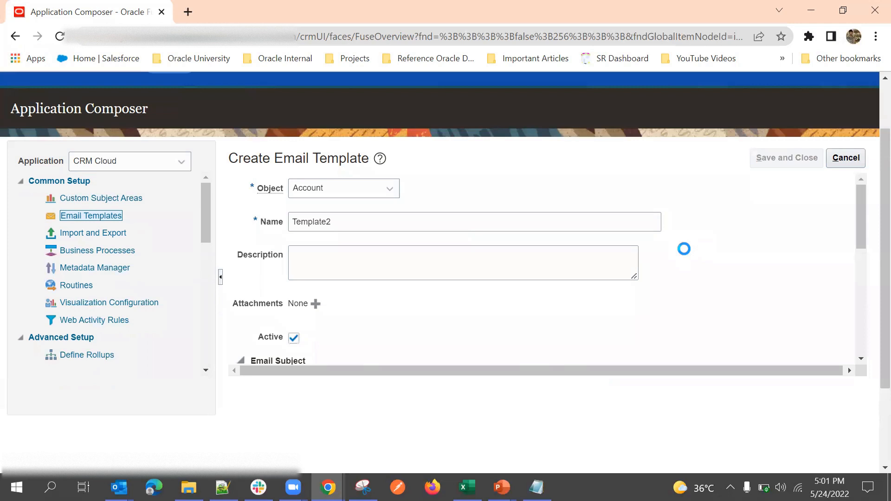
{"action": "scroll", "coordinate": [682, 247], "scroll_direction": "up", "scroll_amount": 2}
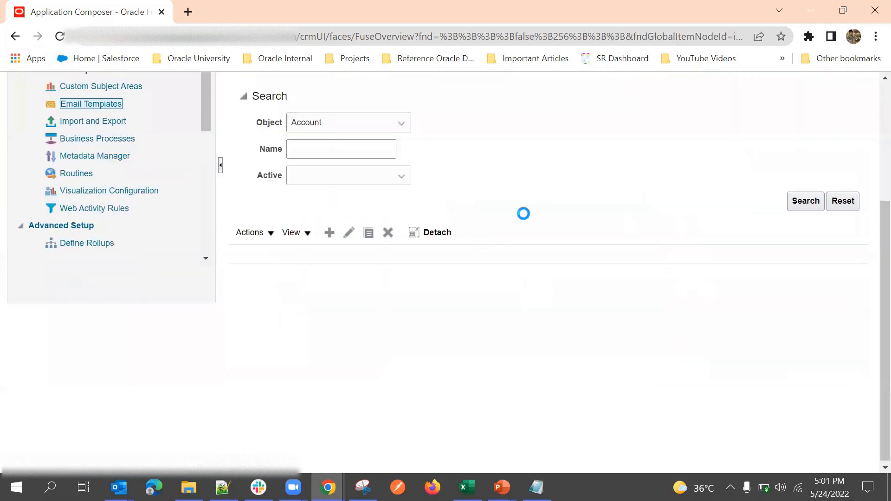
{"action": "left_click", "coordinate": [428, 236]}
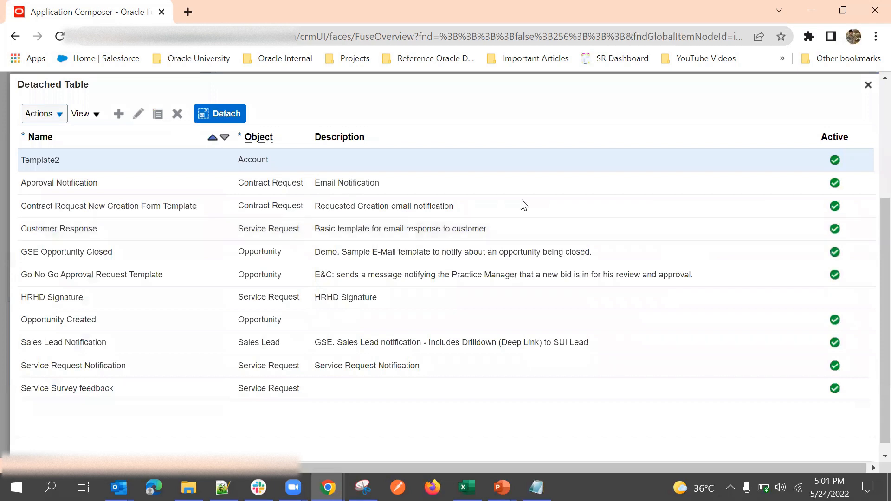
{"action": "key", "text": "Escape"}
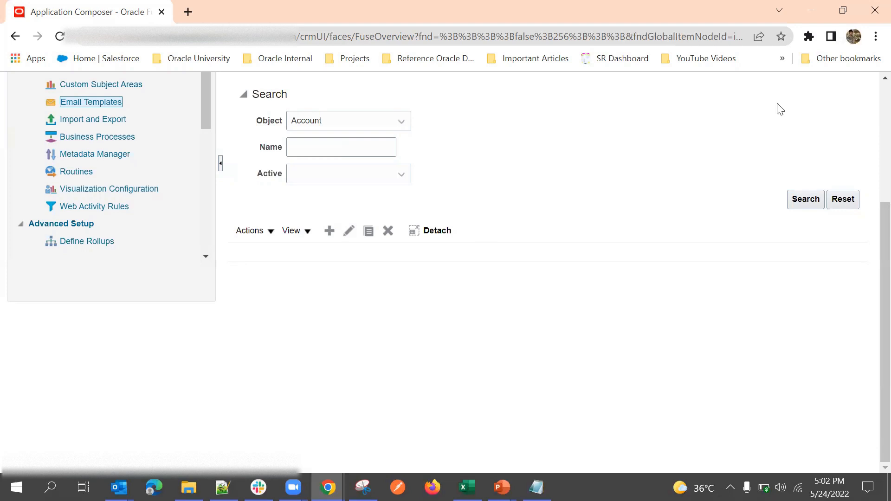
{"action": "scroll", "coordinate": [588, 199], "scroll_direction": "up", "scroll_amount": 3}
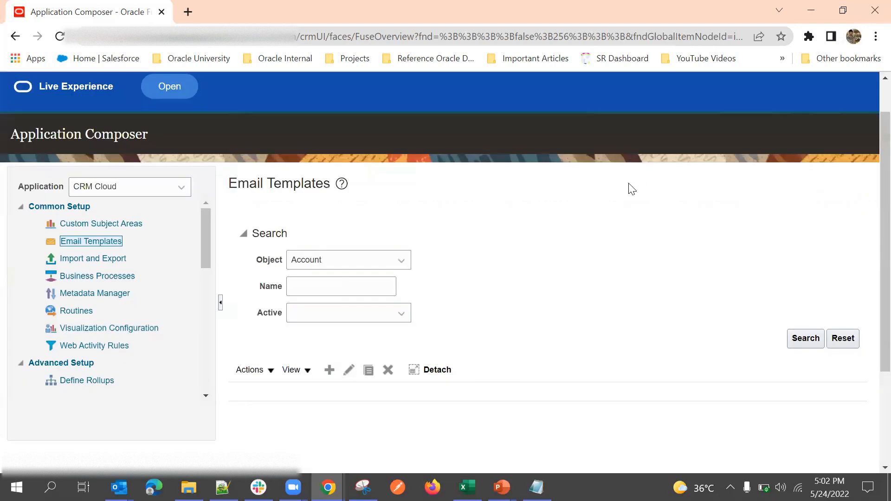
{"action": "scroll", "coordinate": [465, 282], "scroll_direction": "down", "scroll_amount": 3}
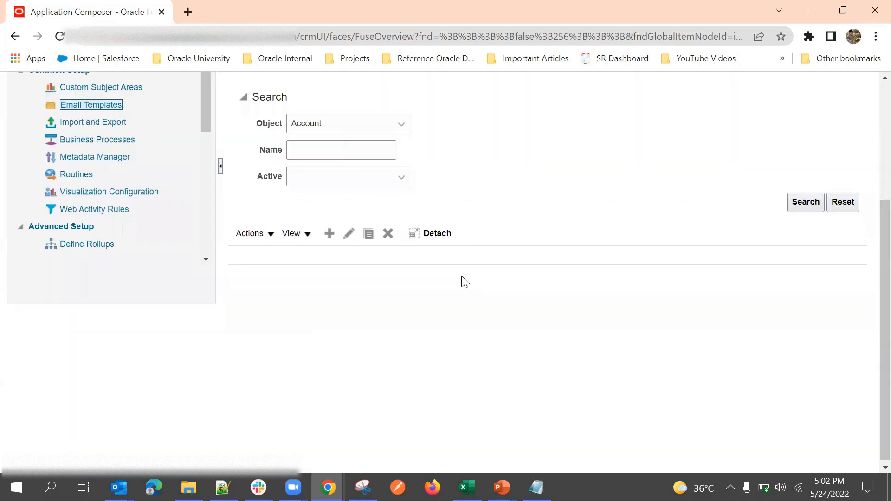
{"action": "scroll", "coordinate": [464, 282], "scroll_direction": "up", "scroll_amount": 3}
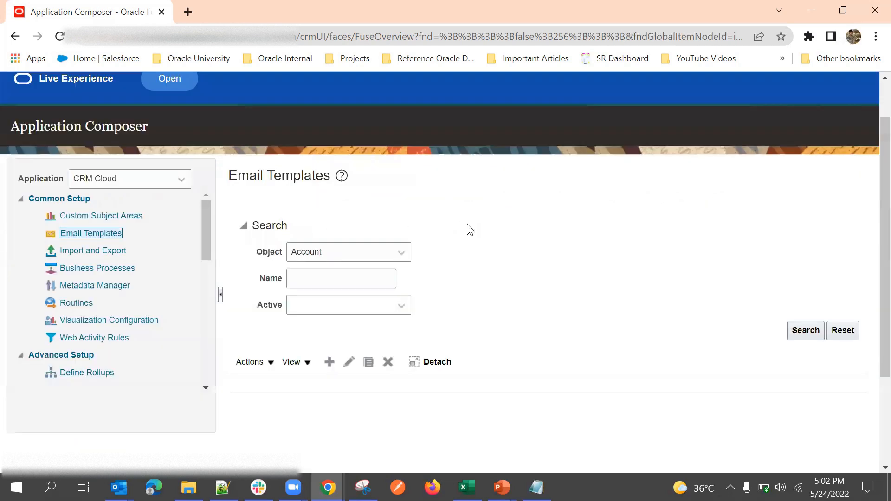
{"action": "scroll", "coordinate": [200, 294], "scroll_direction": "up", "scroll_amount": 1}
{"action": "scroll", "coordinate": [187, 296], "scroll_direction": "down", "scroll_amount": 3}
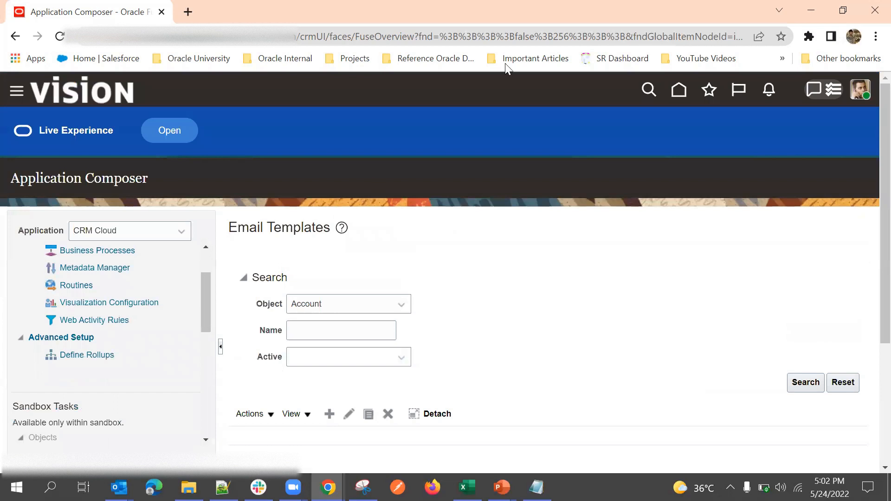